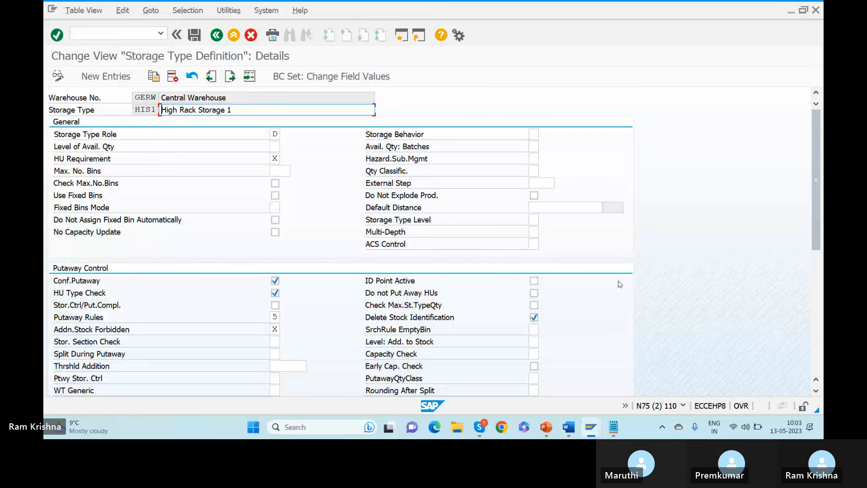
# Save storage type HIS1 'High Rack Storage 1' for warehouse GERW to the customizing request, then back out to the IMG tree.
pyautogui.click(195, 35)
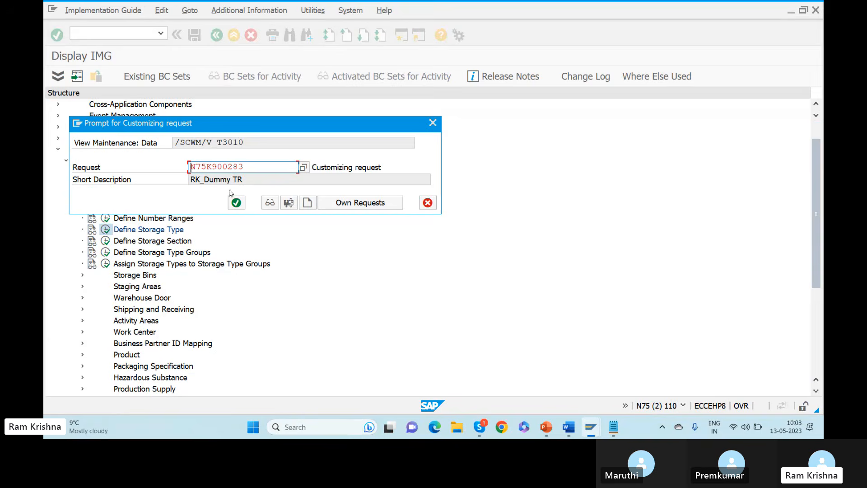
pyautogui.click(237, 204)
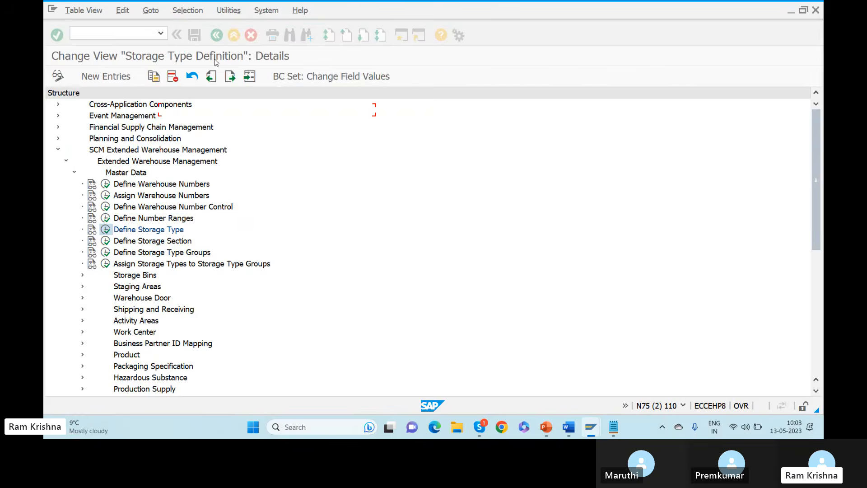
pyautogui.click(222, 36)
pyautogui.click(223, 35)
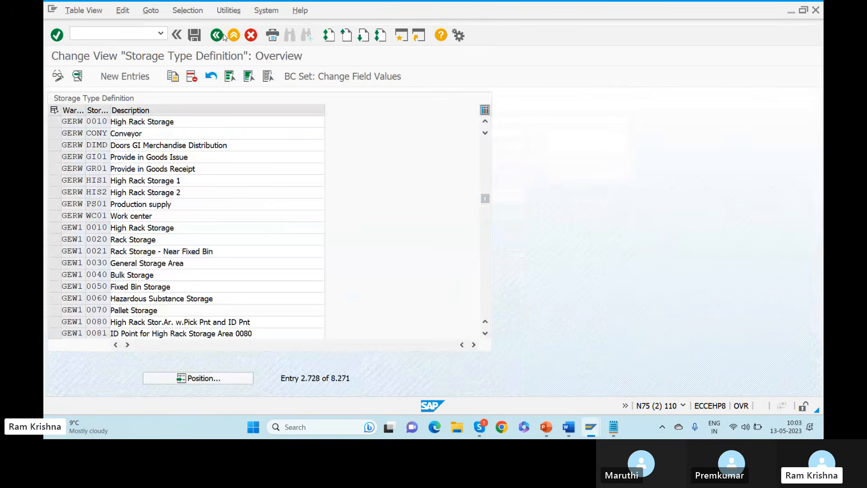
pyautogui.hotkey('alt', 'Tab')
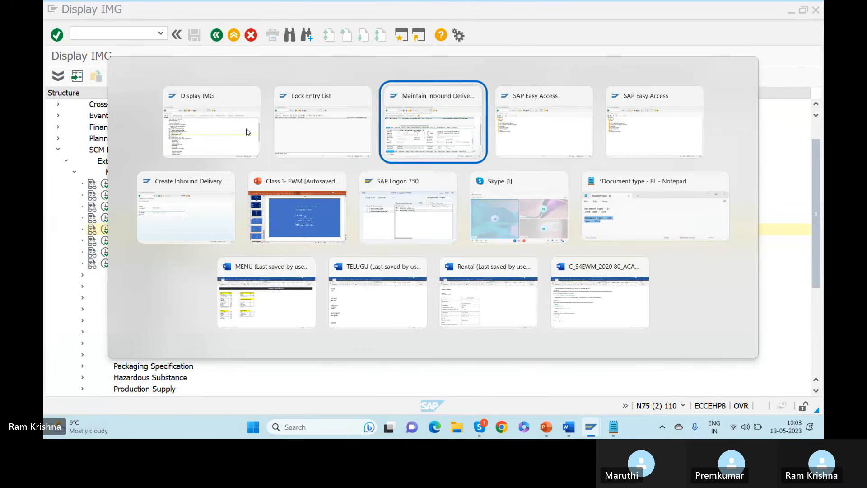
pyautogui.hotkey('alt', 'Tab')
pyautogui.scroll(3, 819, 122)
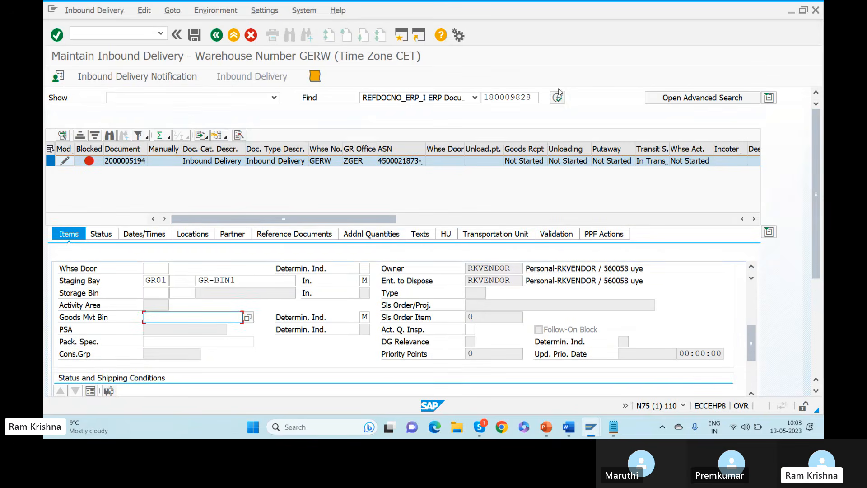
pyautogui.click(558, 98)
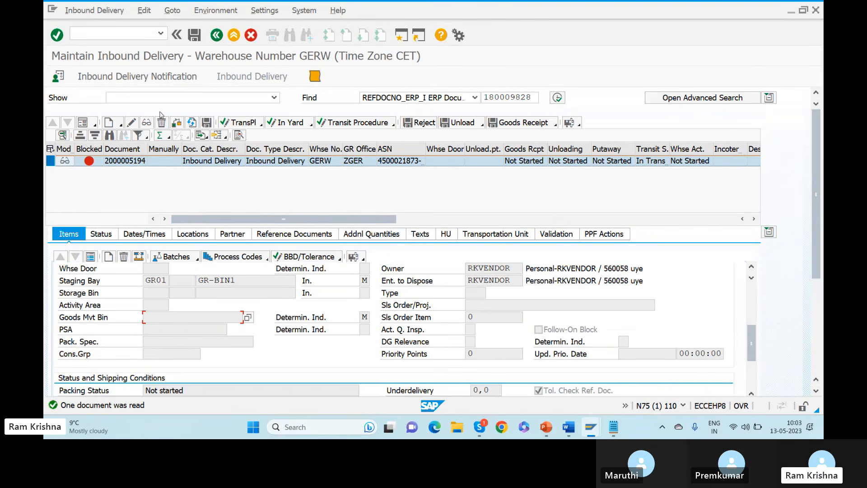
pyautogui.click(130, 123)
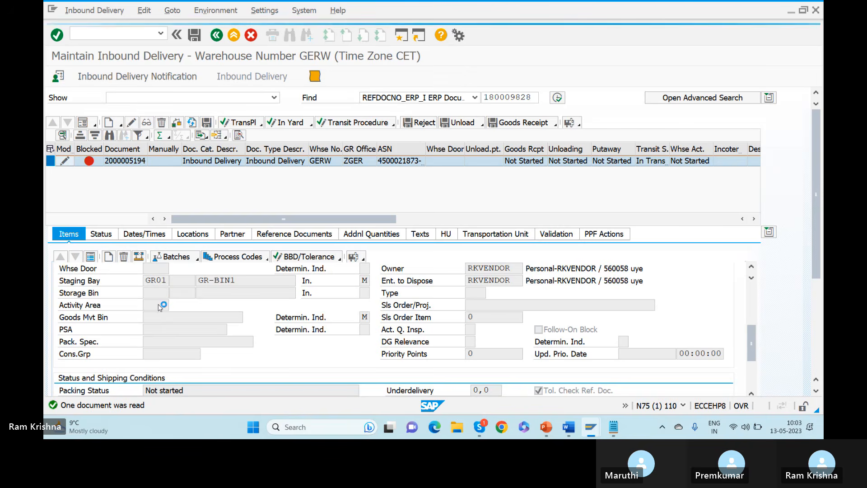
pyautogui.click(180, 317)
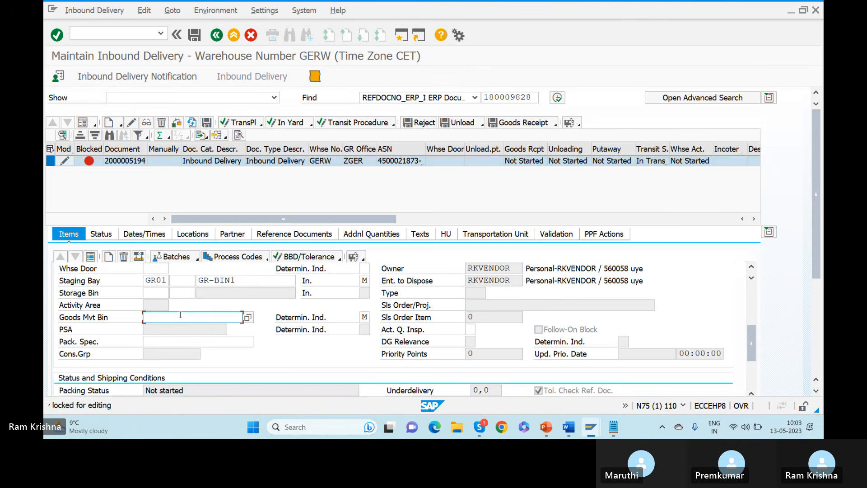
pyautogui.click(247, 318)
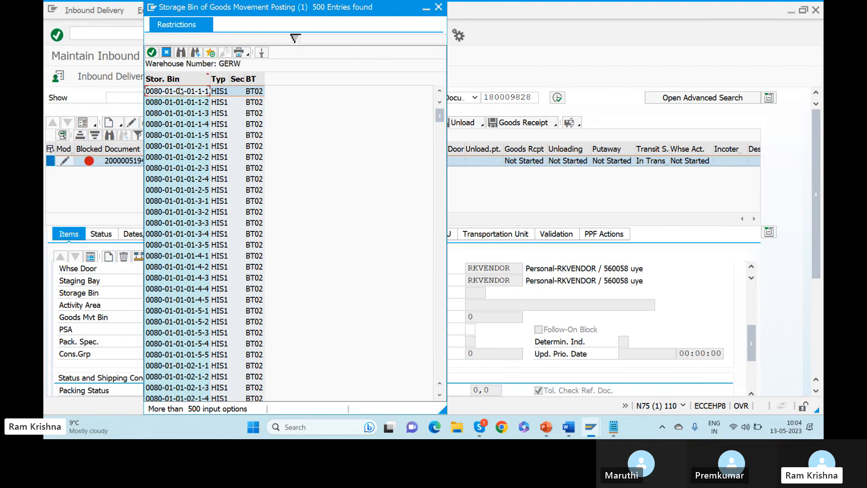
pyautogui.doubleClick(179, 90)
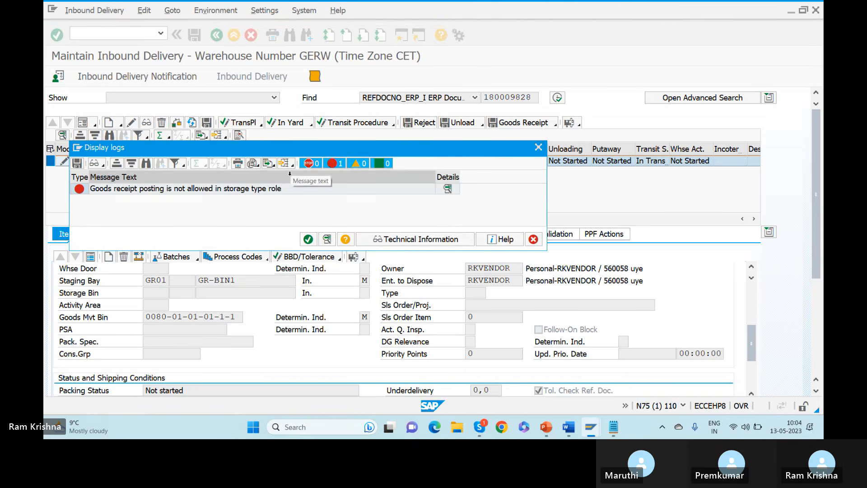
pyautogui.click(308, 239)
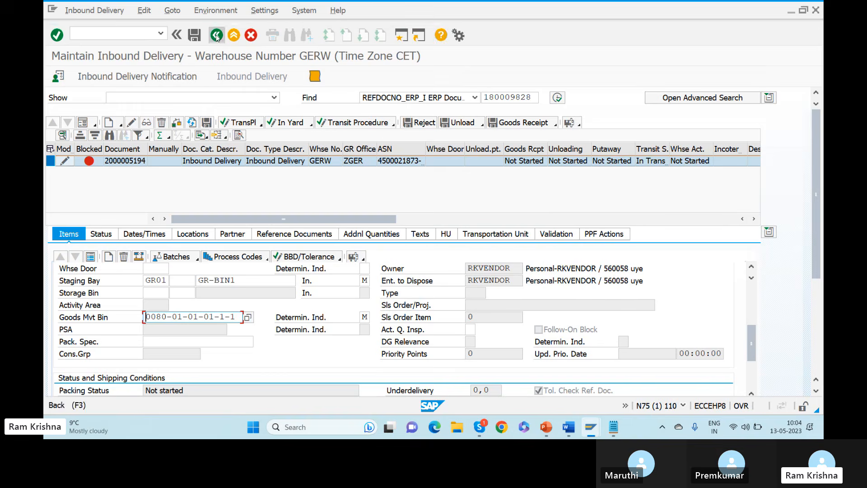
pyautogui.click(233, 36)
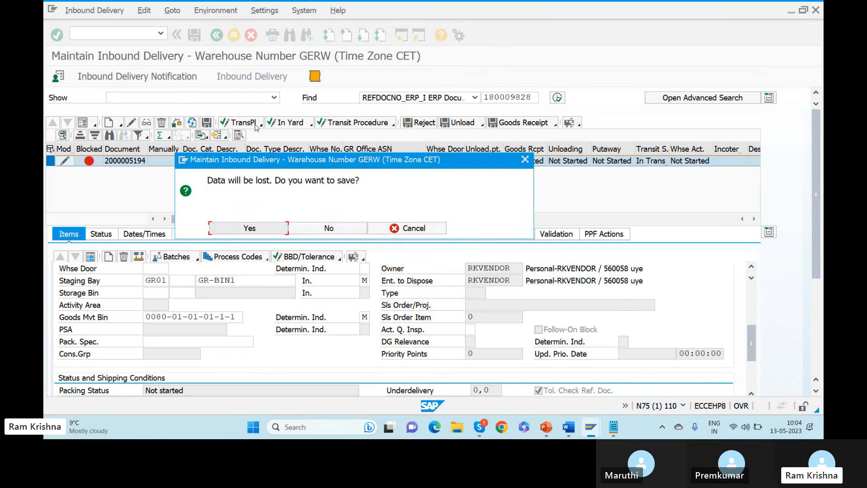
# Close the inbound delivery without saving its changes.
pyautogui.click(322, 229)
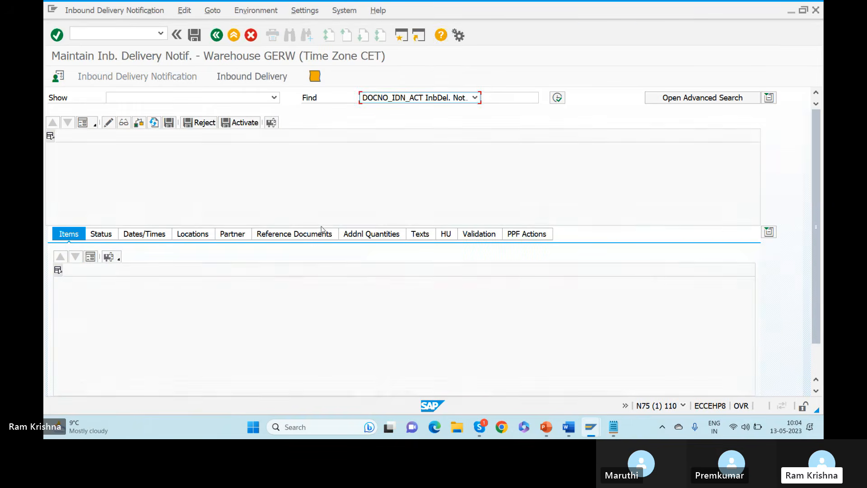
pyautogui.hotkey('alt', 'Tab')
pyautogui.hotkey('alt', 'Tab')
pyautogui.hotkey('alt', 'Tab')
pyautogui.hotkey('alt', 'Tab')
pyautogui.hotkey('alt', 'Tab')
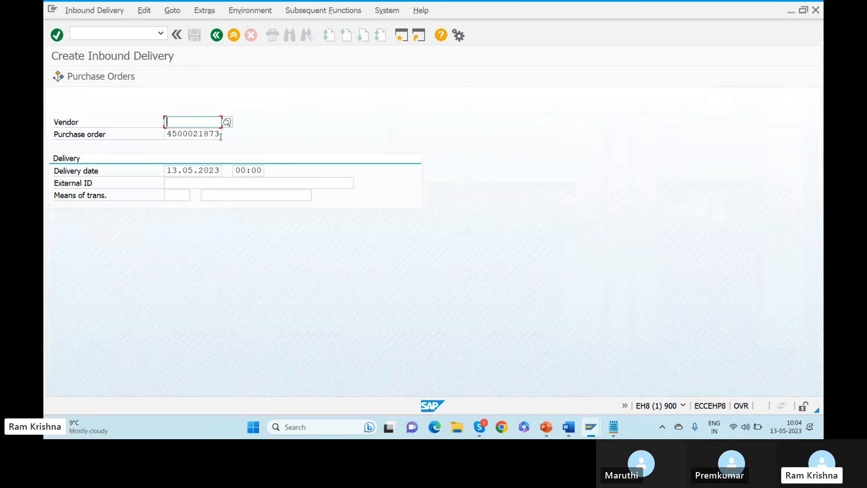
pyautogui.click(203, 134)
pyautogui.click(183, 183)
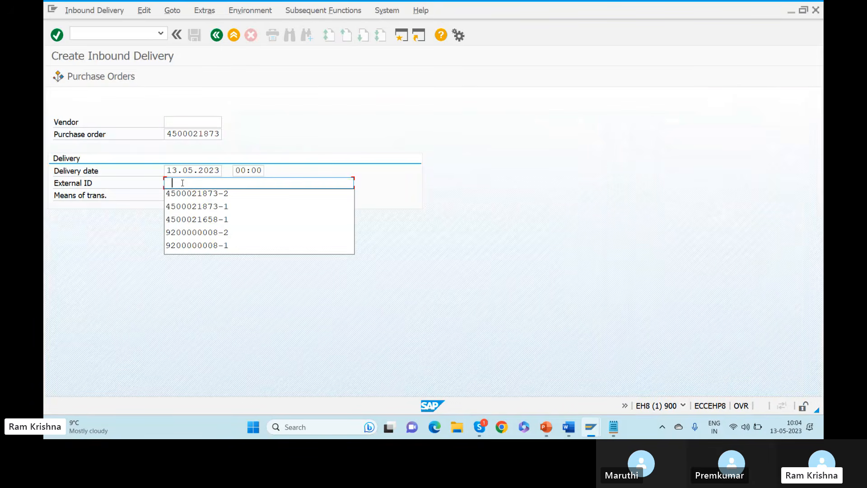
pyautogui.press('Down')
pyautogui.press('Return')
pyautogui.press('BackSpace')
pyautogui.write('3-3')
pyautogui.press('Return')
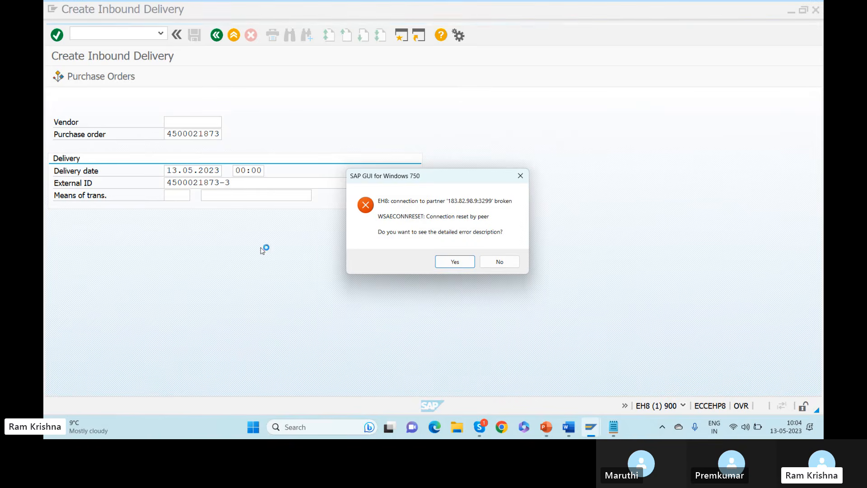
pyautogui.click(490, 262)
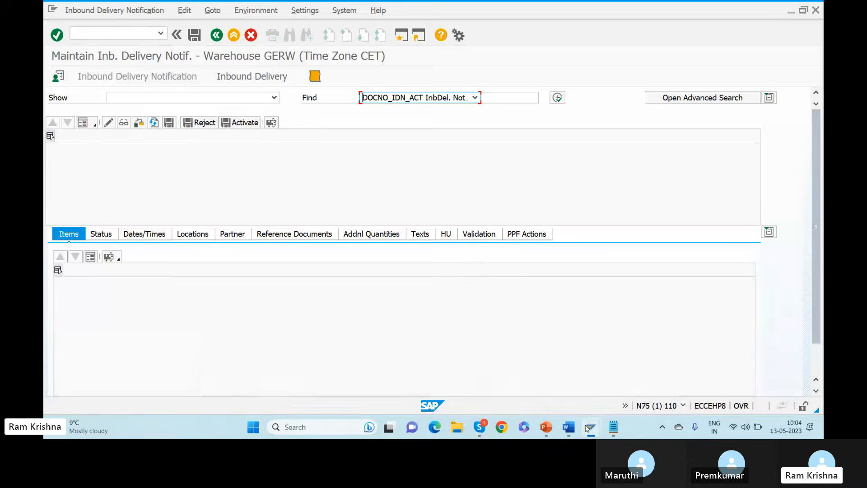
# Log back on to the first SAP system with the user name and password.
pyautogui.moveTo(587, 428)
pyautogui.click(281, 367)
pyautogui.click(456, 207)
pyautogui.click(371, 157)
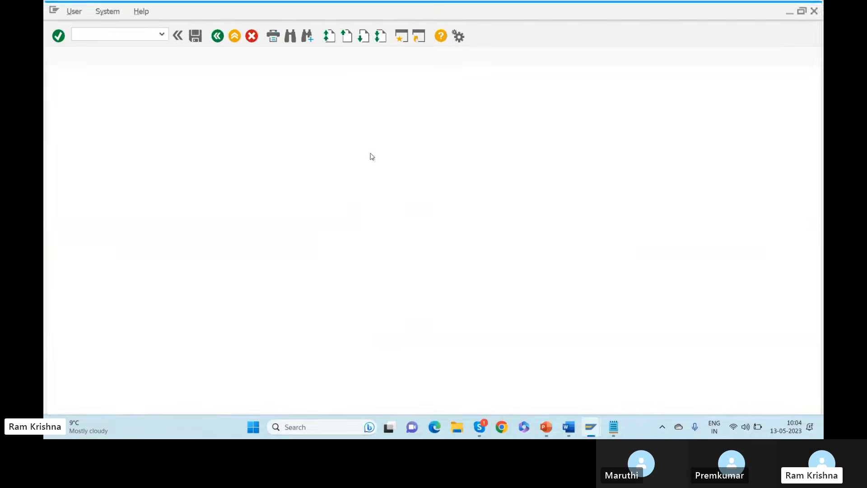
pyautogui.write('s')
pyautogui.press('Tab')
pyautogui.write('***')
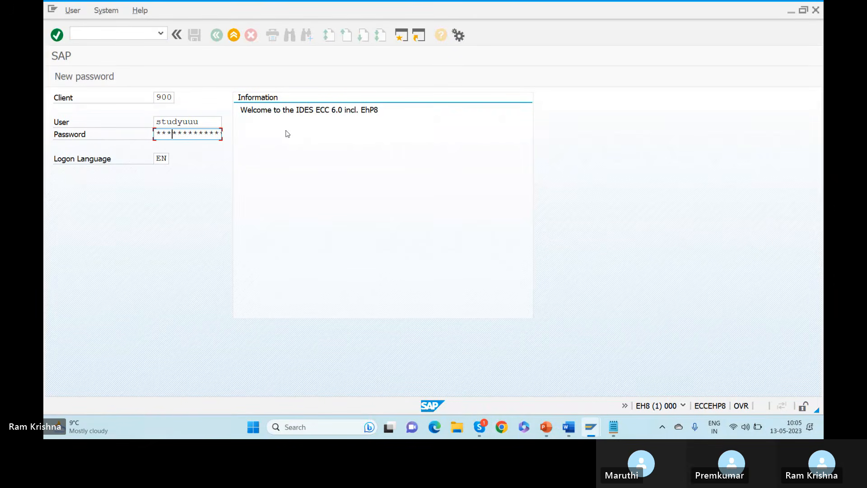
pyautogui.press('Return')
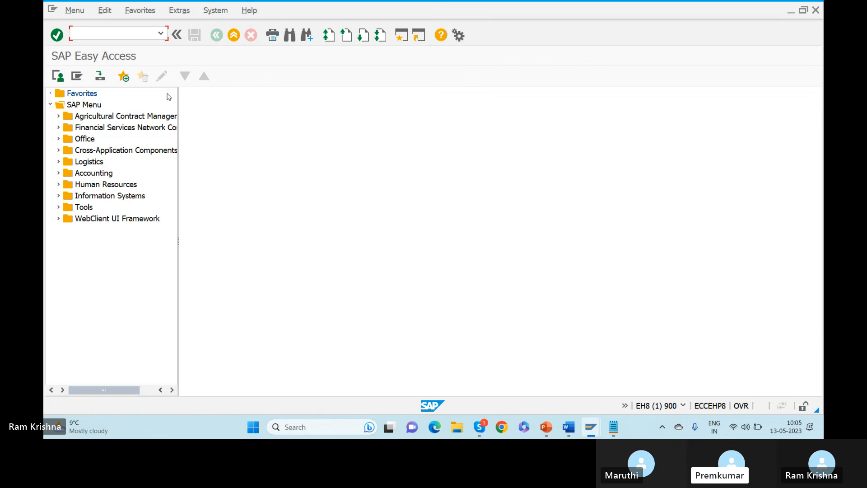
pyautogui.write('vl31n')
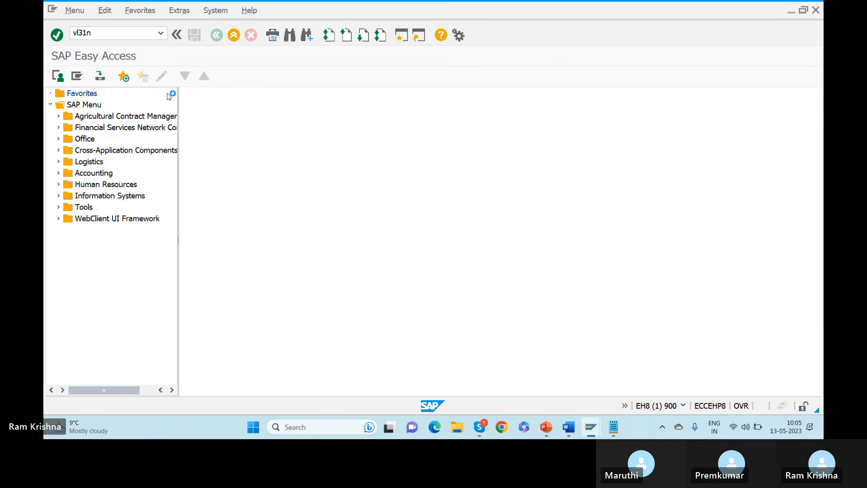
pyautogui.press('Return')
pyautogui.press('Tab')
pyautogui.press('Down')
pyautogui.press('Return')
pyautogui.press('Tab')
pyautogui.press('Tab')
pyautogui.press('Tab')
pyautogui.press('Down')
pyautogui.press('Return')
pyautogui.press('Return')
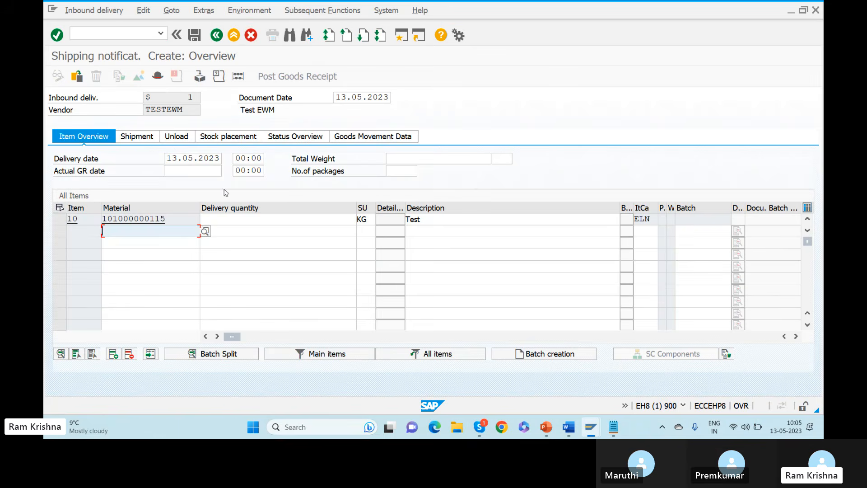
pyautogui.click(229, 220)
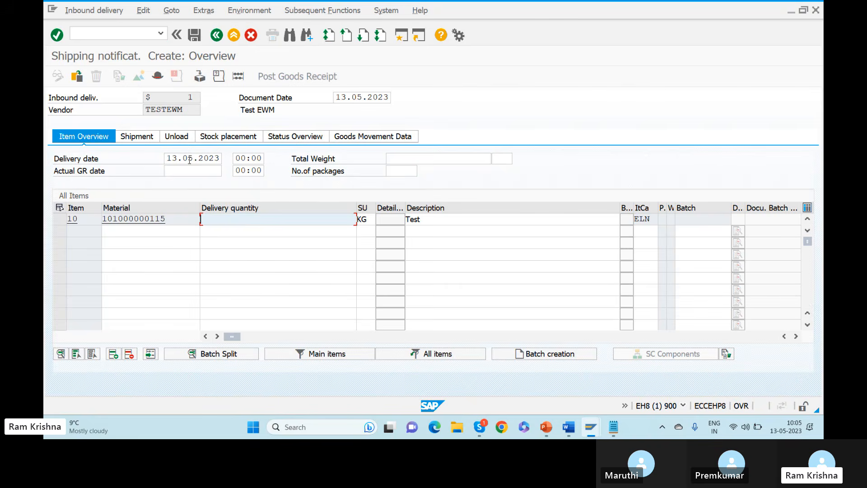
pyautogui.click(194, 221)
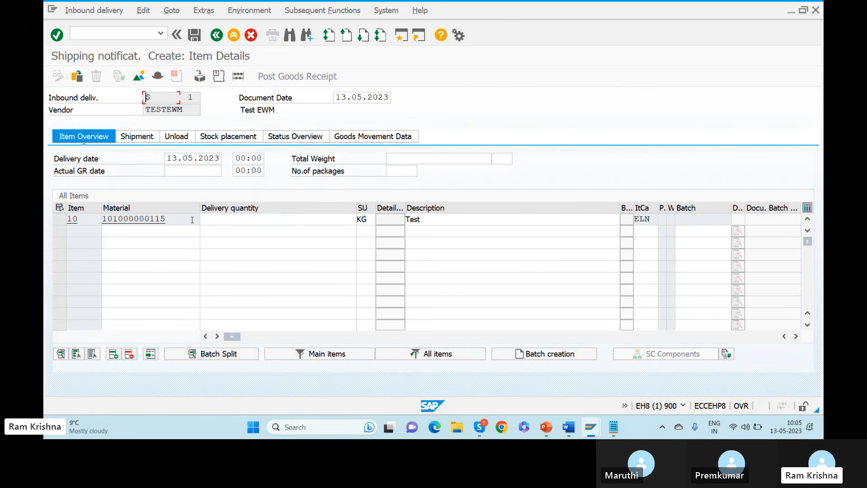
pyautogui.doubleClick(192, 219)
pyautogui.click(593, 137)
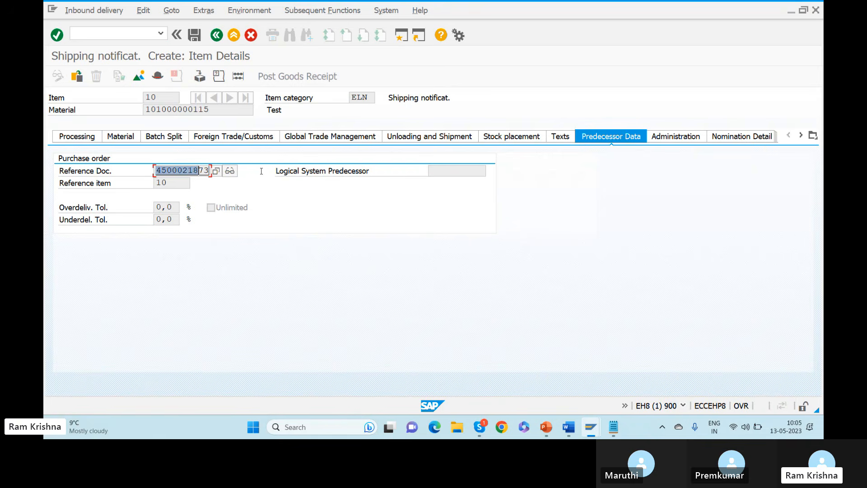
pyautogui.hotkey('ctrl', 'c')
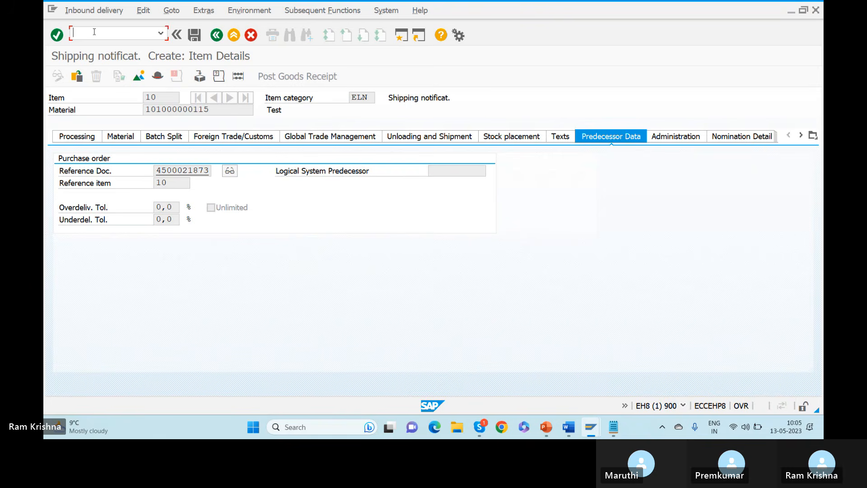
pyautogui.write('/n')
pyautogui.press('Return')
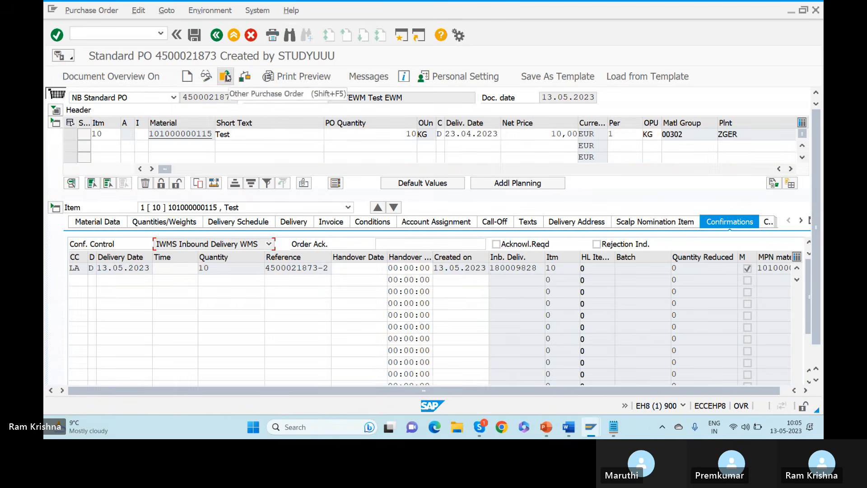
pyautogui.click(227, 78)
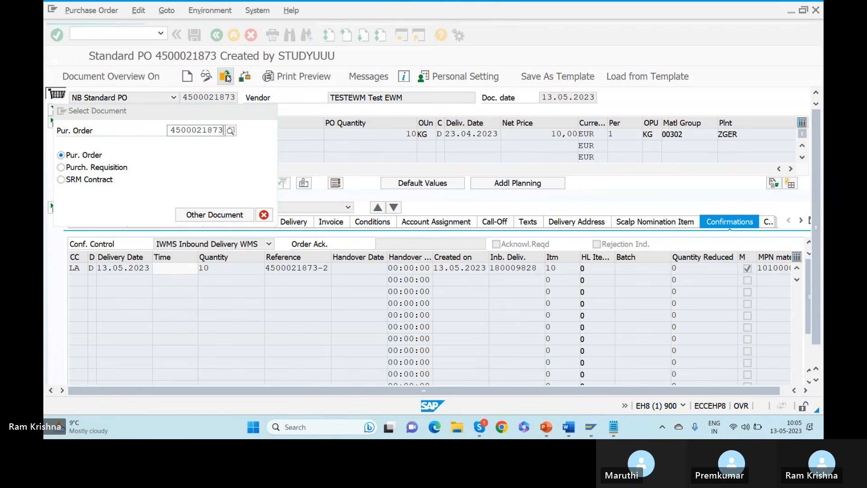
pyautogui.press('Return')
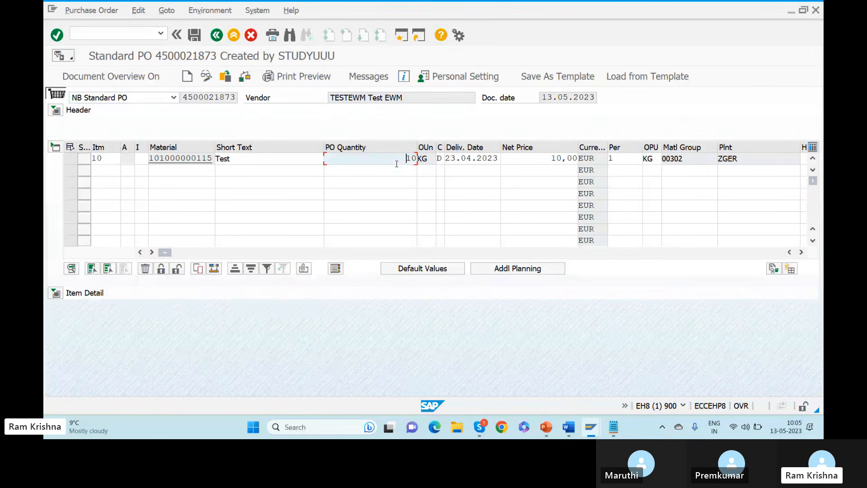
pyautogui.press('Return')
pyautogui.click(195, 35)
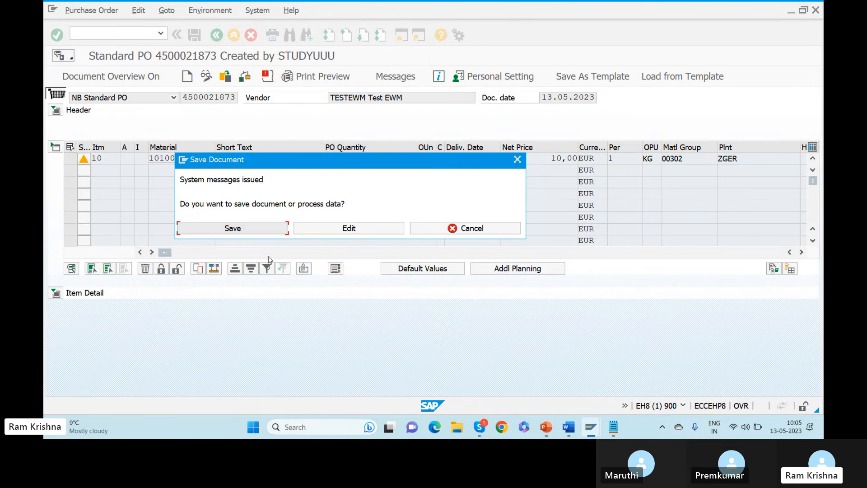
pyautogui.click(233, 228)
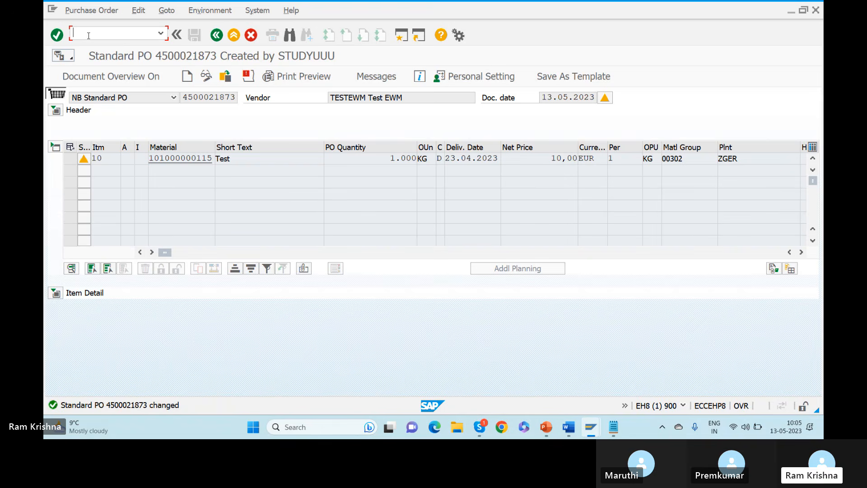
pyautogui.write('?')
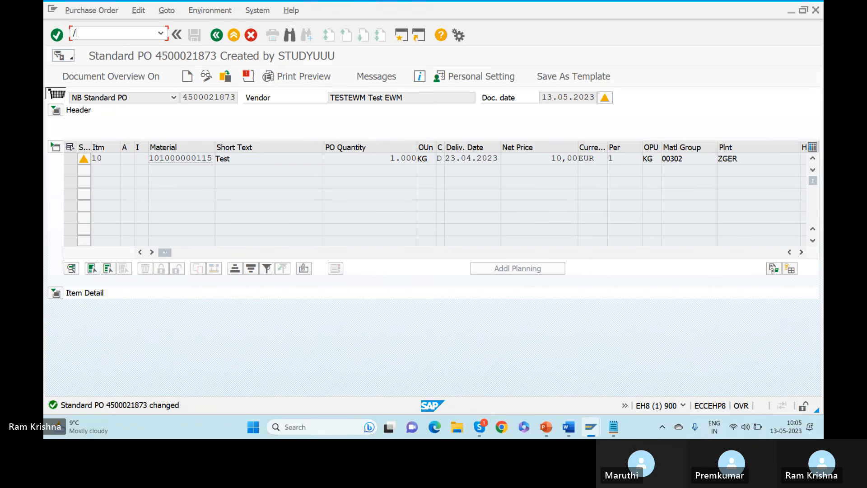
pyautogui.press('Return')
pyautogui.press('Tab')
pyautogui.press('Tab')
pyautogui.press('Tab')
pyautogui.press('Tab')
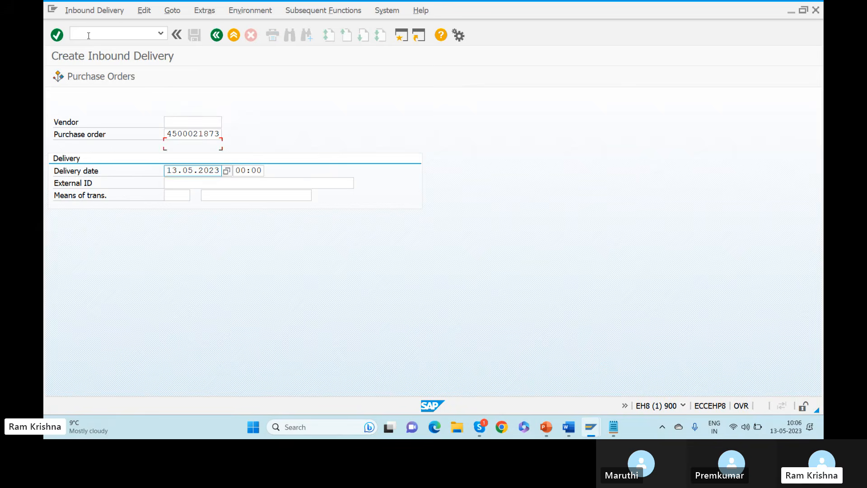
pyautogui.press('Down')
pyautogui.press('Return')
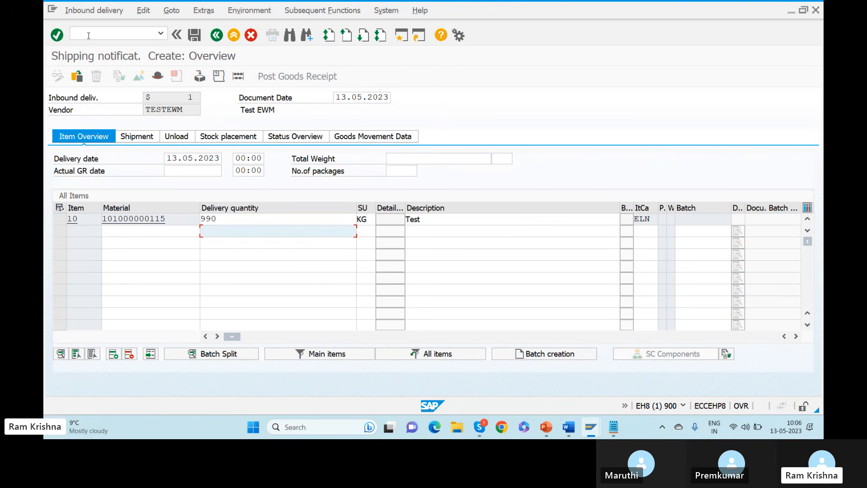
pyautogui.moveTo(223, 219); pyautogui.dragTo(144, 216)
pyautogui.write('1')
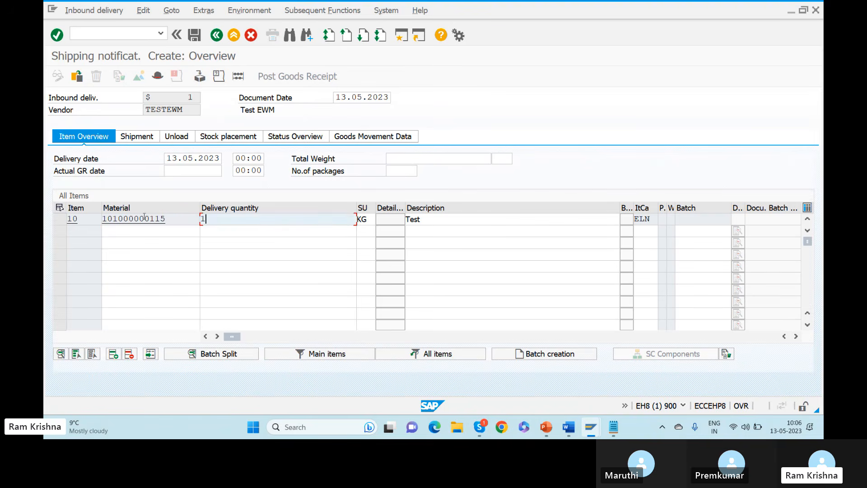
pyautogui.write('0')
pyautogui.press('Return')
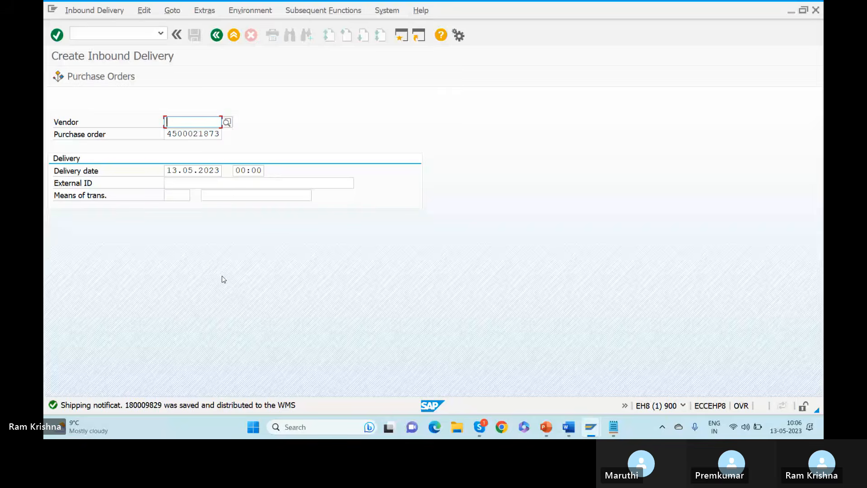
pyautogui.hotkey('alt', 'Tab')
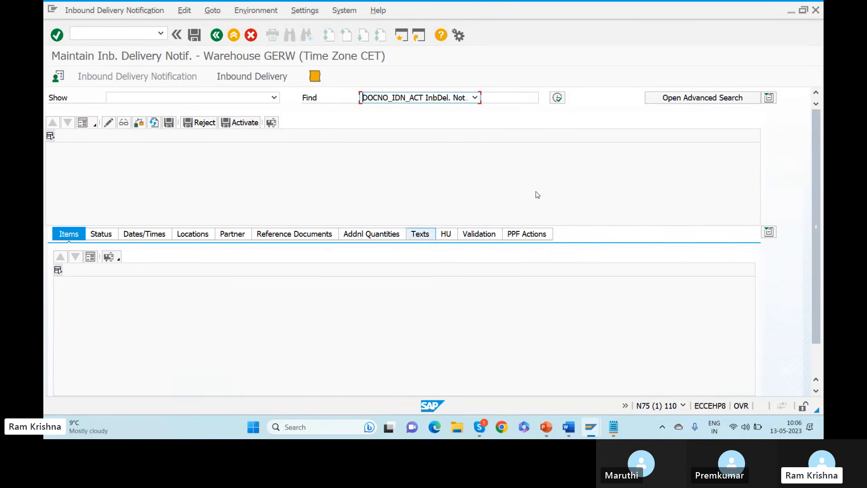
# Search inbound deliveries by ERP document 180009829.
pyautogui.click(250, 78)
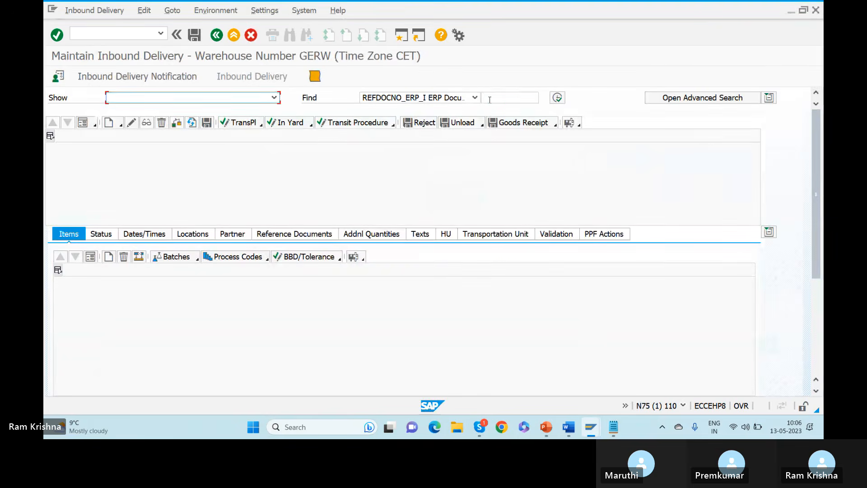
pyautogui.click(489, 98)
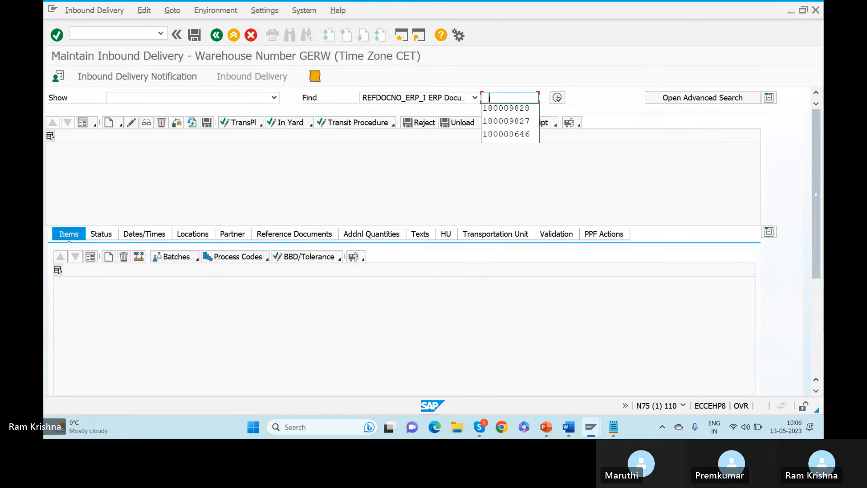
pyautogui.click(508, 111)
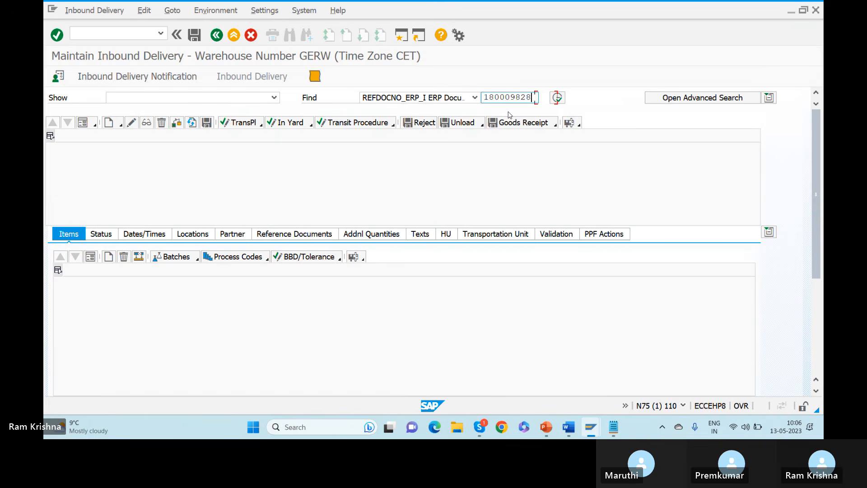
pyautogui.press('BackSpace')
pyautogui.write('9')
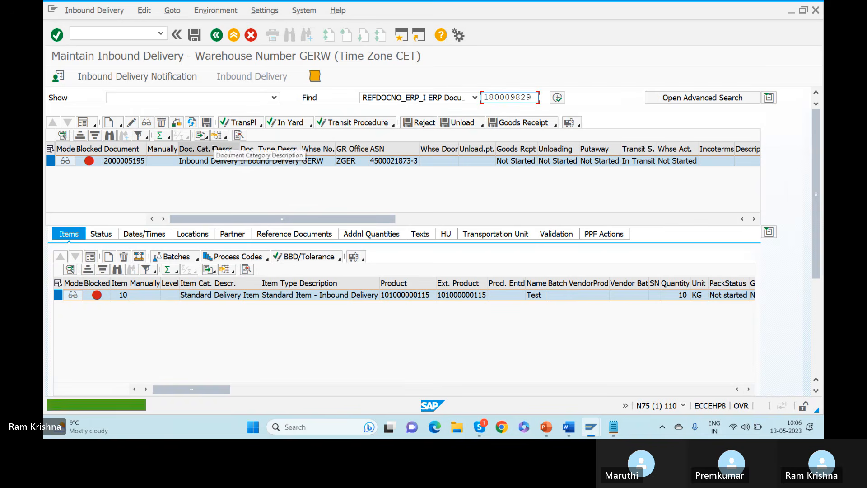
pyautogui.click(89, 258)
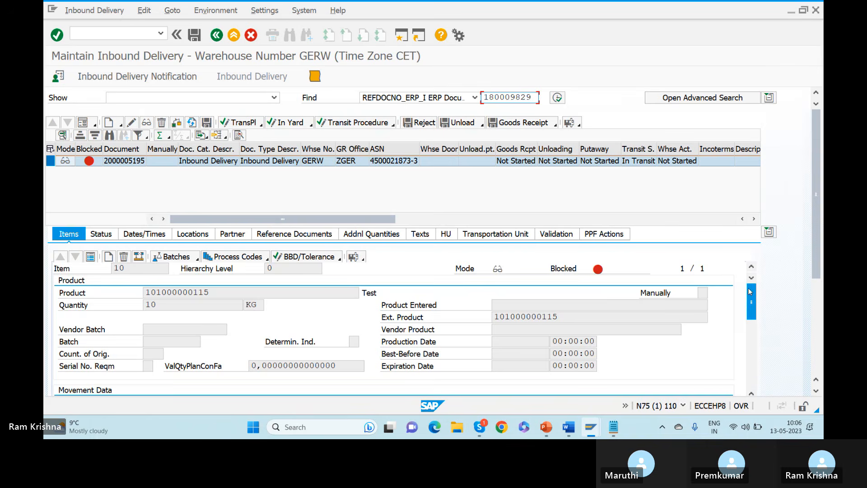
pyautogui.moveTo(750, 291); pyautogui.dragTo(750, 309)
pyautogui.moveTo(749, 313); pyautogui.dragTo(745, 336)
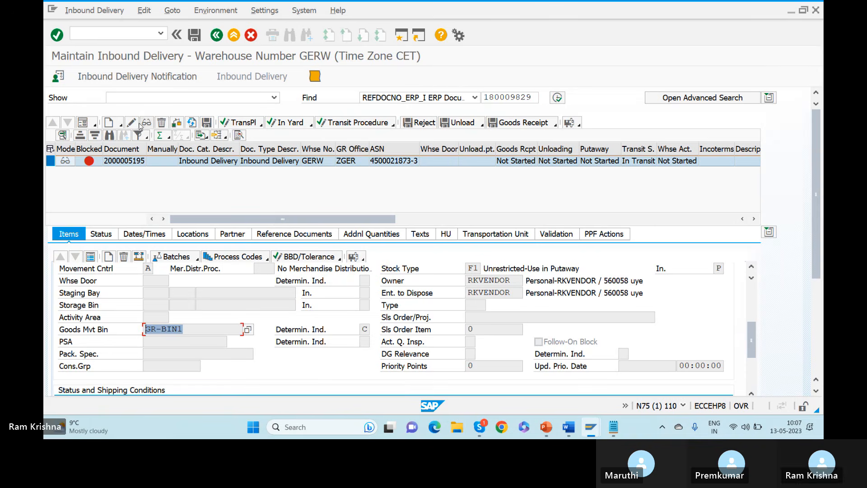
pyautogui.press('Return')
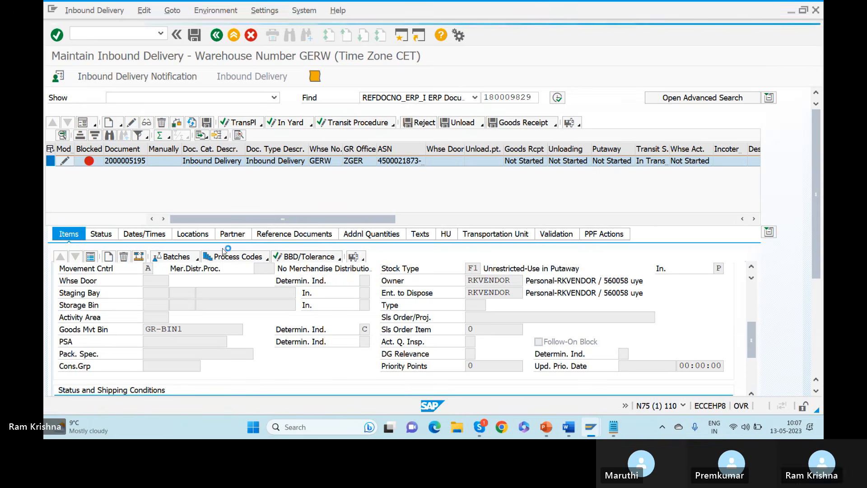
pyautogui.click(176, 122)
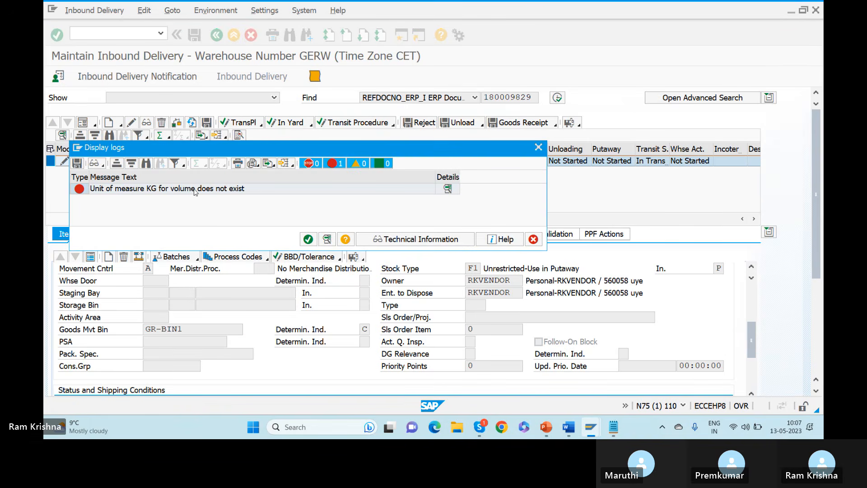
pyautogui.click(308, 239)
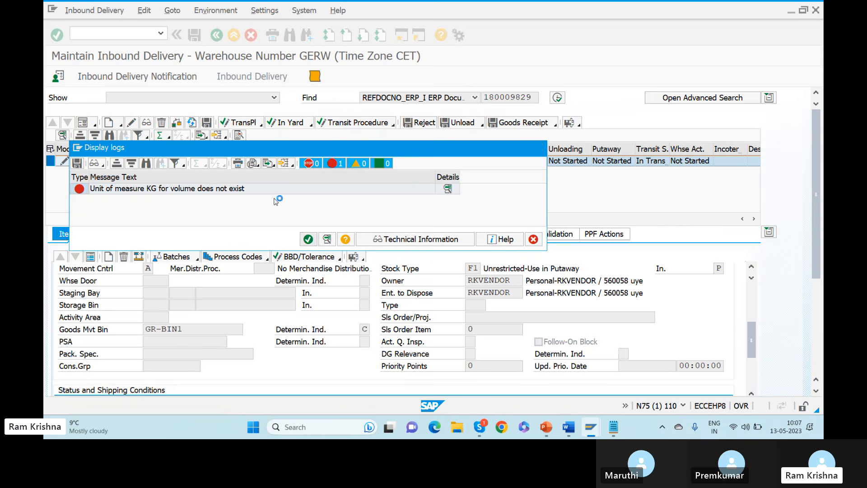
pyautogui.hotkey('alt', 'Tab')
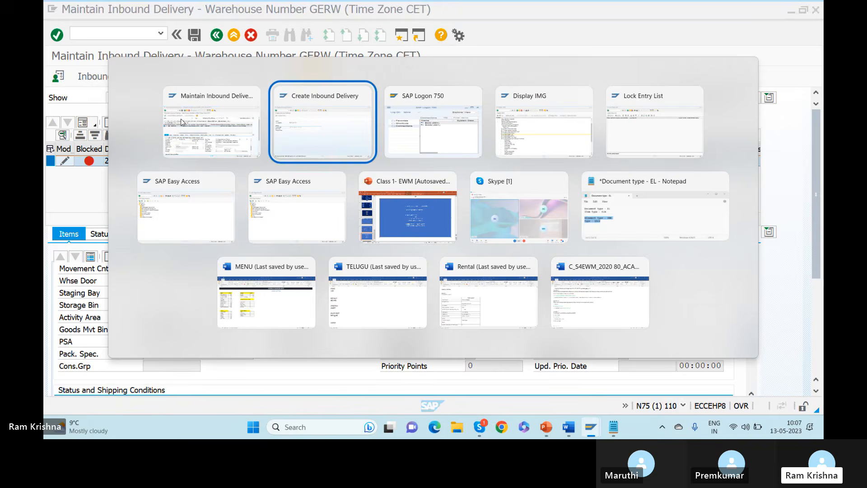
# Open warehouse number control settings for warehouse GERW.
pyautogui.press('Tab')
pyautogui.press('Tab')
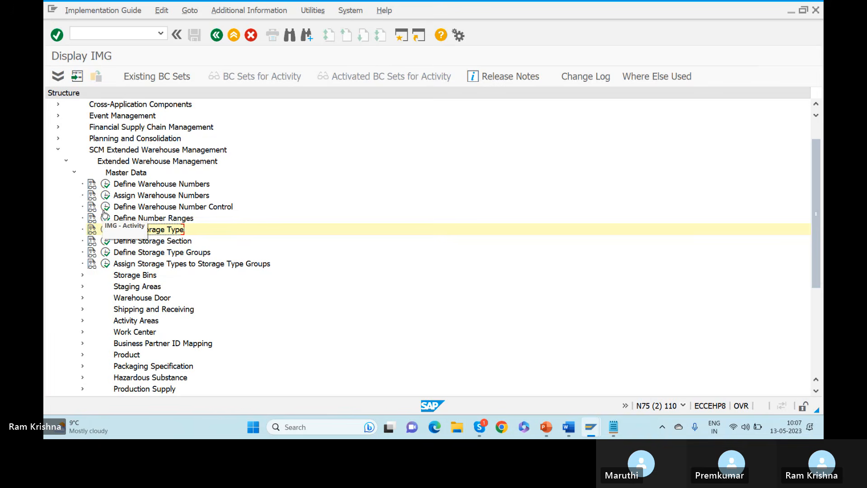
pyautogui.click(105, 206)
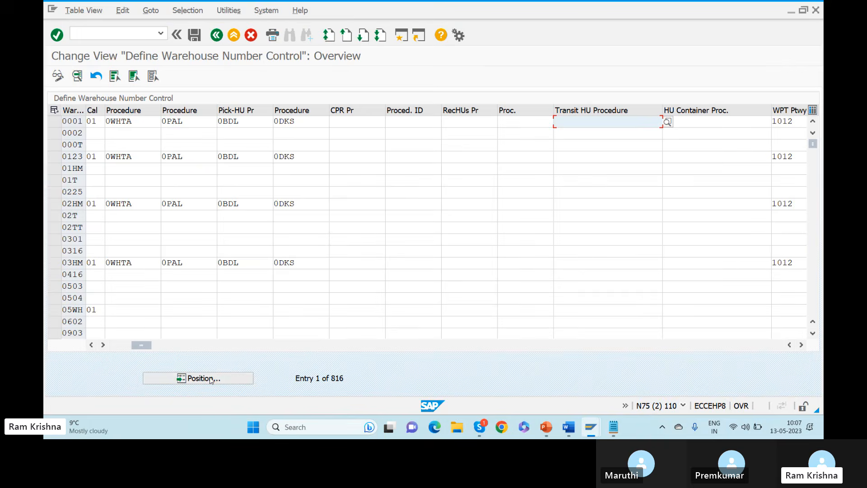
pyautogui.click(204, 378)
pyautogui.write('gerw')
pyautogui.press('Return')
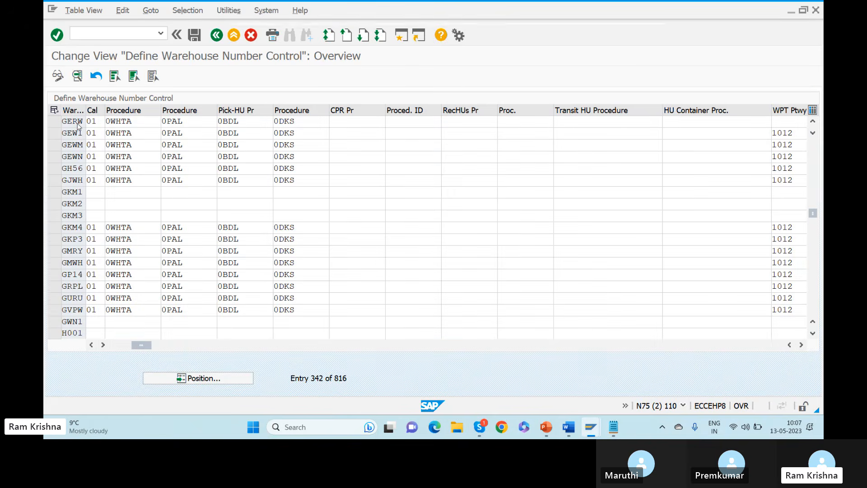
pyautogui.doubleClick(78, 123)
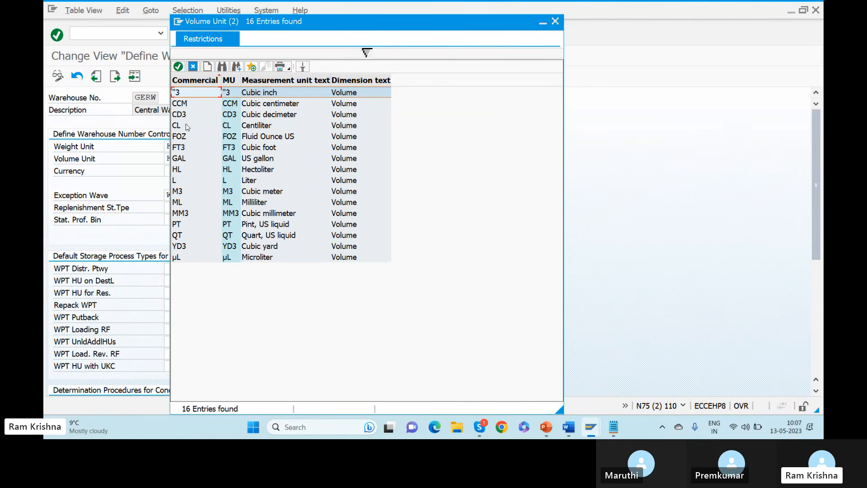
# Set GERW's volume unit to Liter, save it to request N75K900283, and return to the IMG.
pyautogui.click(193, 182)
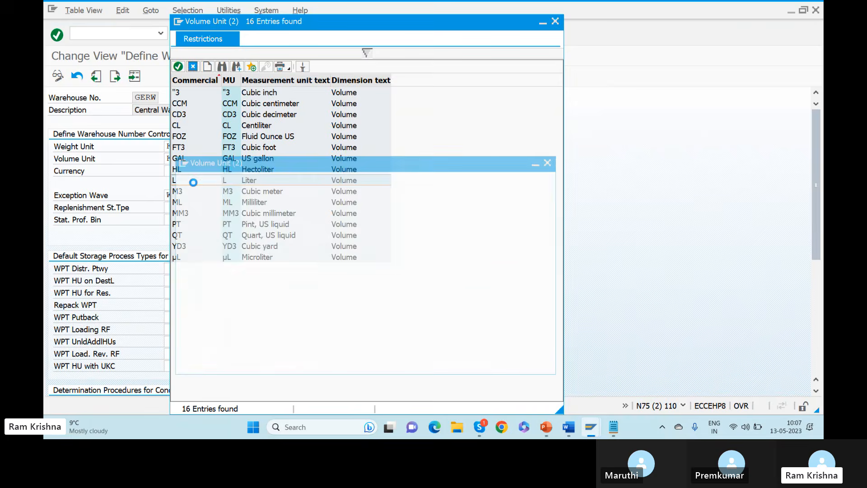
pyautogui.click(195, 39)
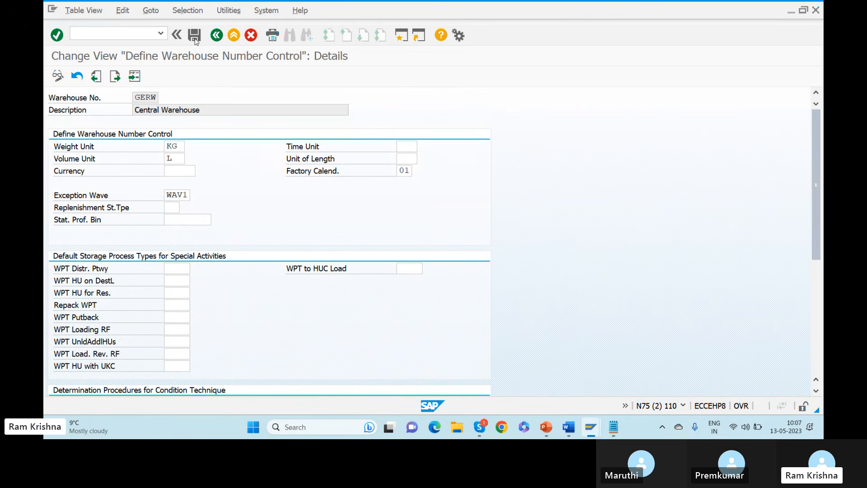
pyautogui.click(217, 37)
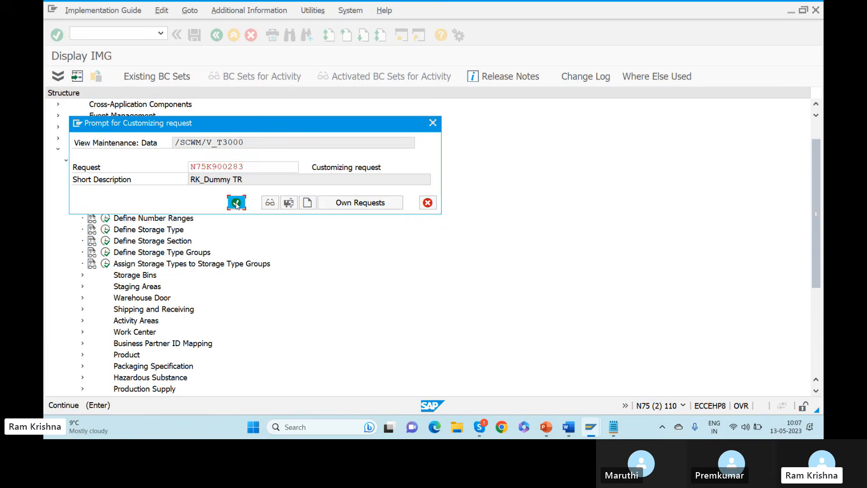
pyautogui.click(236, 202)
pyautogui.click(218, 37)
pyautogui.click(216, 35)
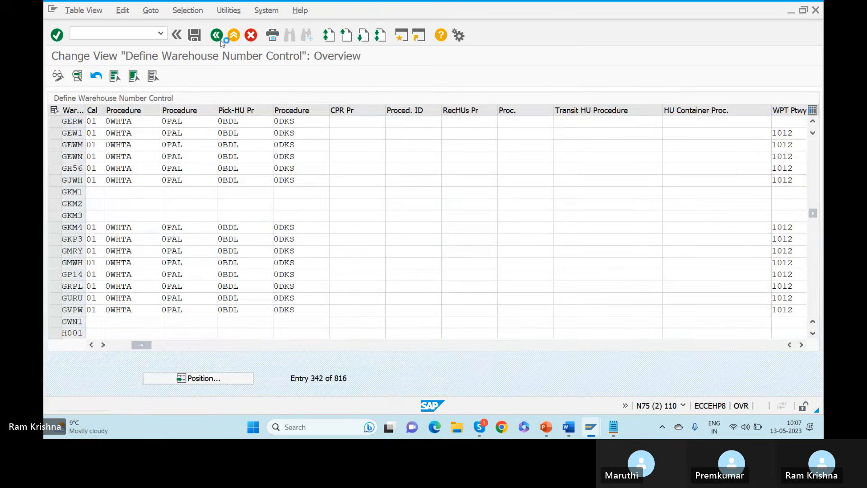
pyautogui.click(217, 36)
pyautogui.hotkey('alt', 'Tab')
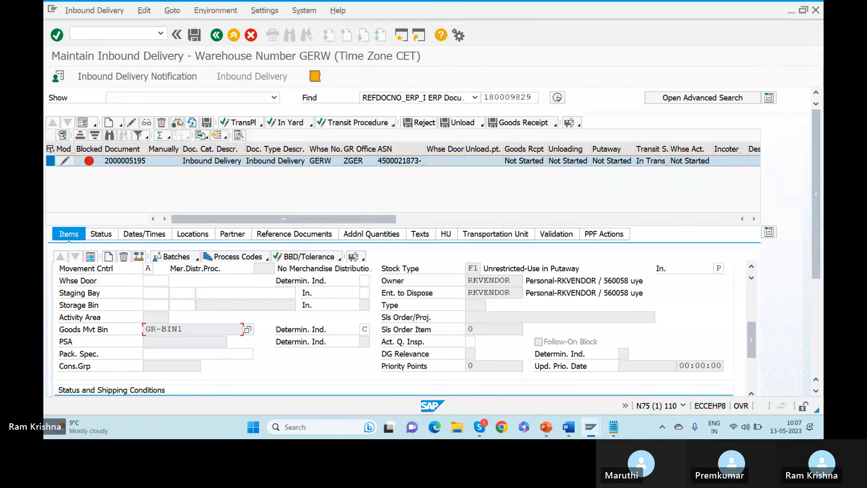
pyautogui.click(178, 122)
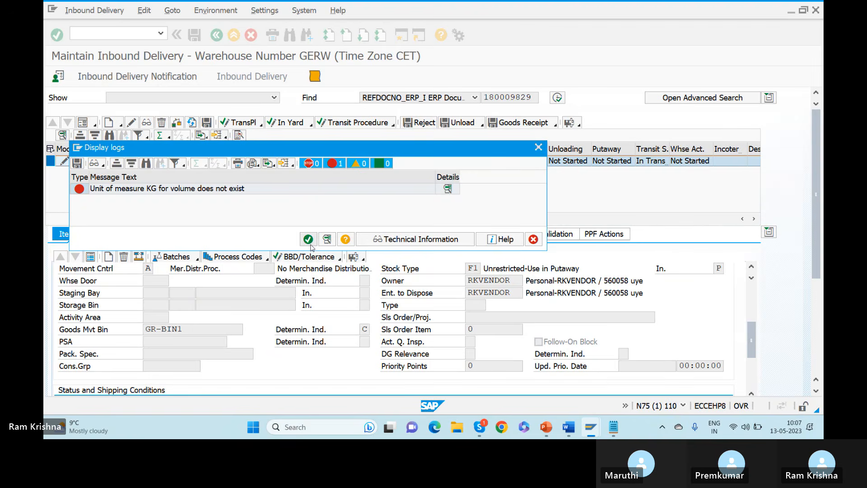
pyautogui.click(308, 239)
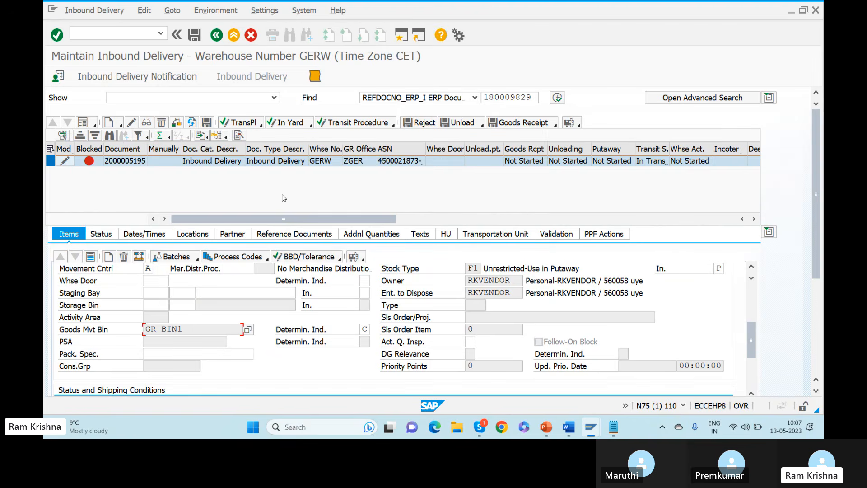
pyautogui.hotkey('alt', 'Tab')
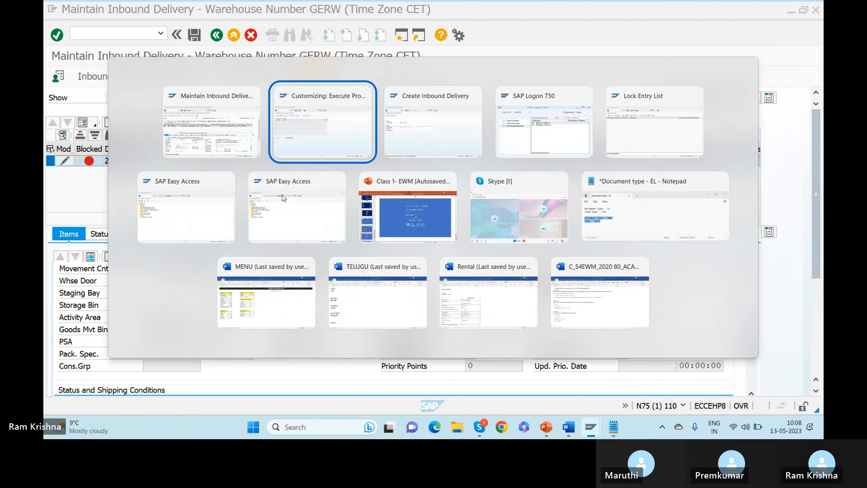
pyautogui.hotkey('alt', 'Tab')
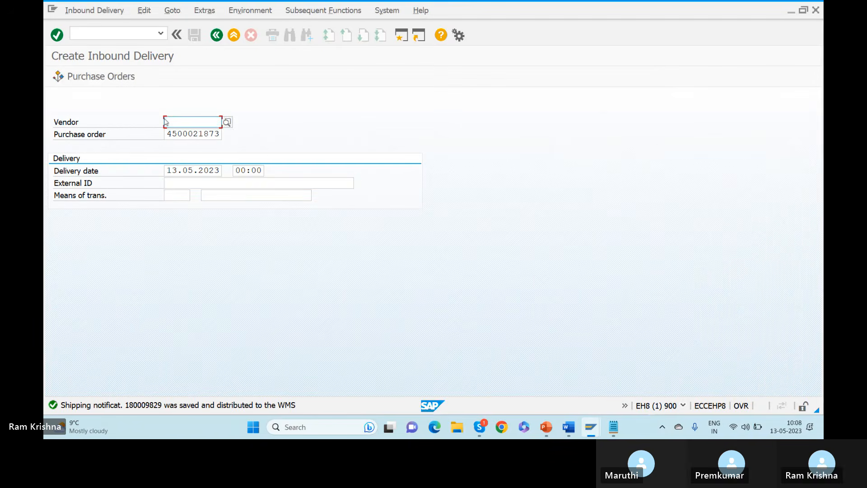
pyautogui.click(190, 184)
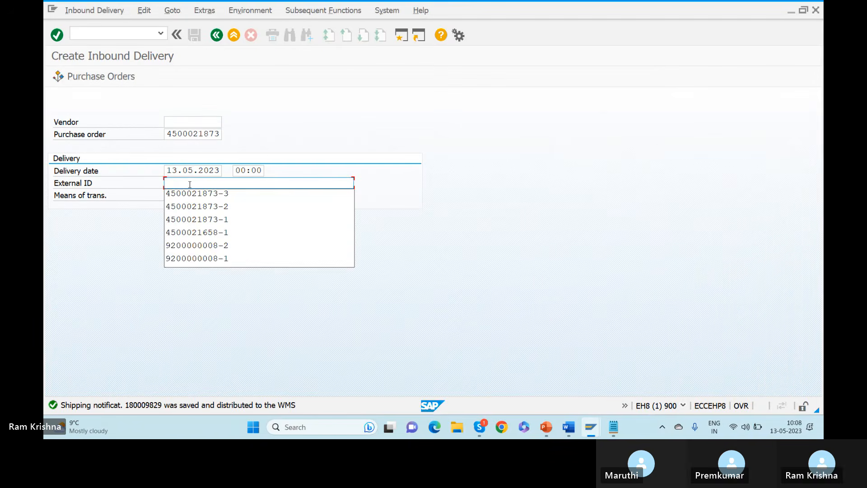
pyautogui.press('Down')
pyautogui.press('Return')
pyautogui.press('BackSpace')
pyautogui.write('4')
pyautogui.press('Return')
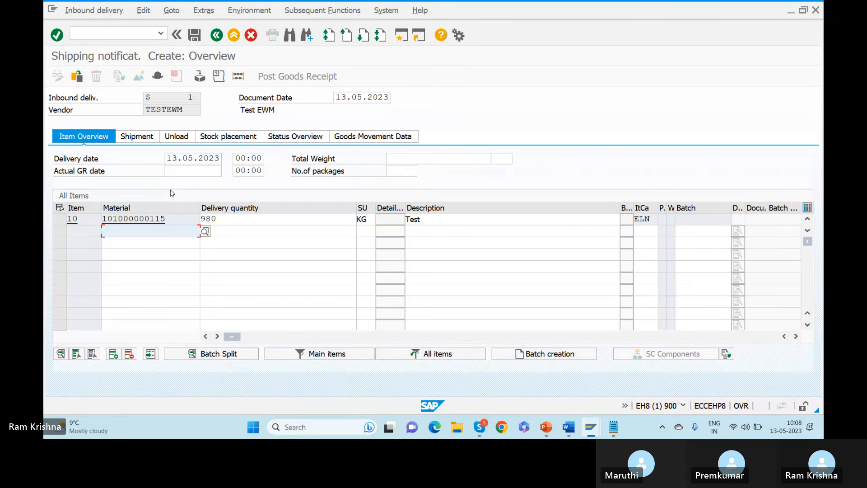
# Change the delivery quantity from 980 to 10 and save notification 180009830.
pyautogui.moveTo(227, 220); pyautogui.dragTo(121, 213)
pyautogui.write('1')
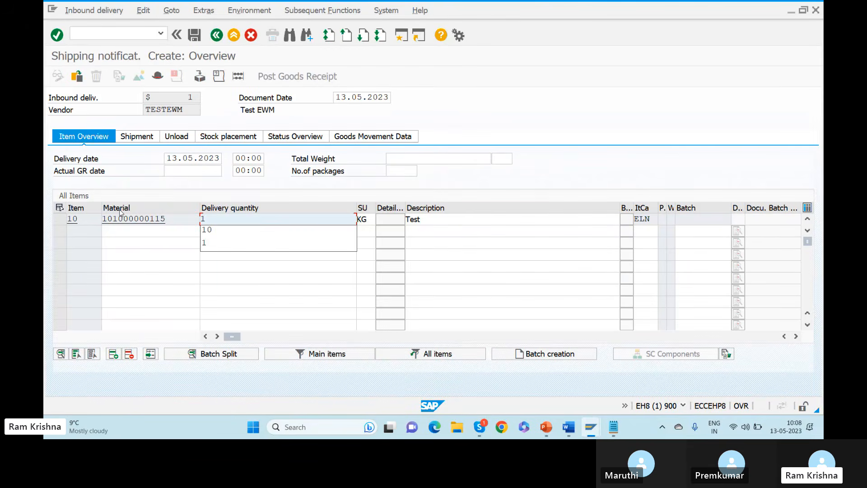
pyautogui.write('0')
pyautogui.press('Return')
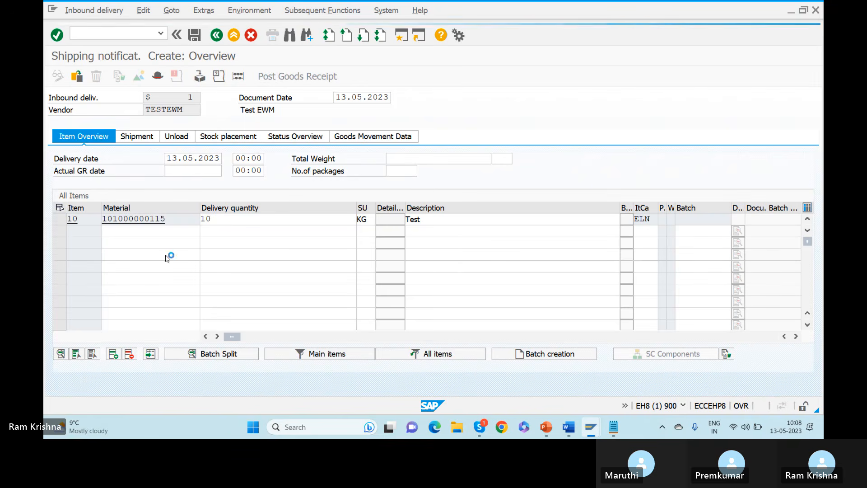
pyautogui.click(196, 36)
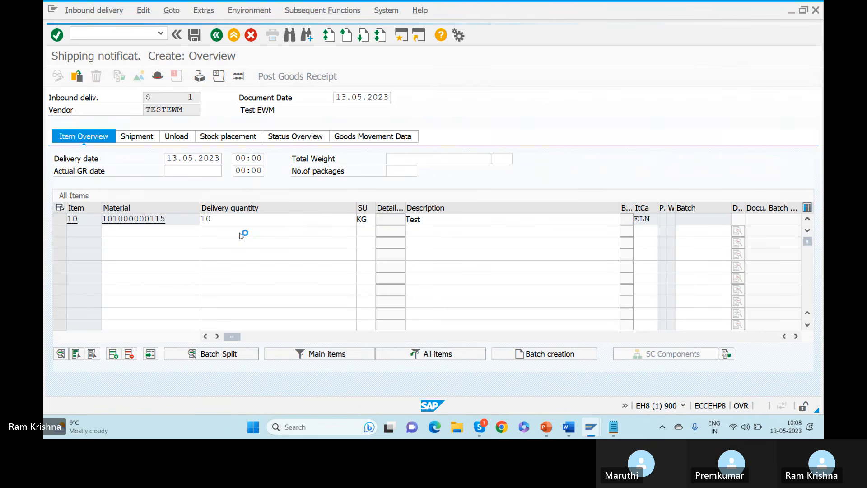
pyautogui.hotkey('alt', 'Tab')
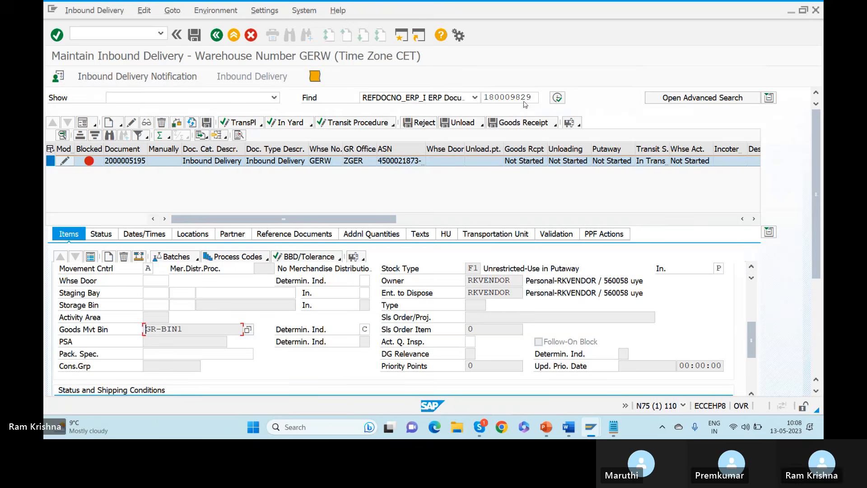
pyautogui.moveTo(521, 97); pyautogui.dragTo(542, 103)
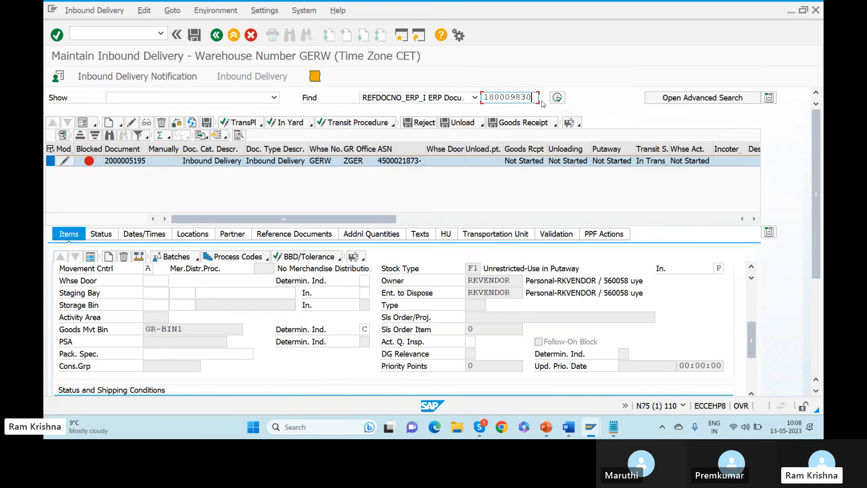
pyautogui.click(558, 98)
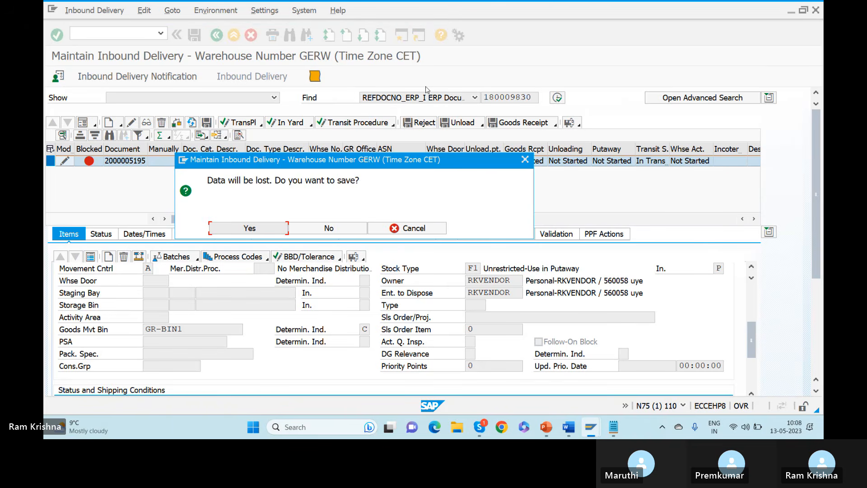
pyautogui.click(308, 228)
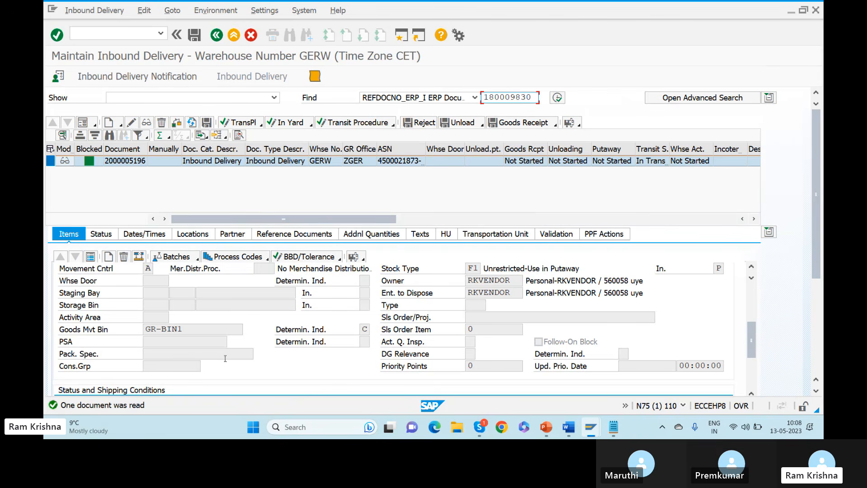
pyautogui.moveTo(753, 348); pyautogui.dragTo(748, 321)
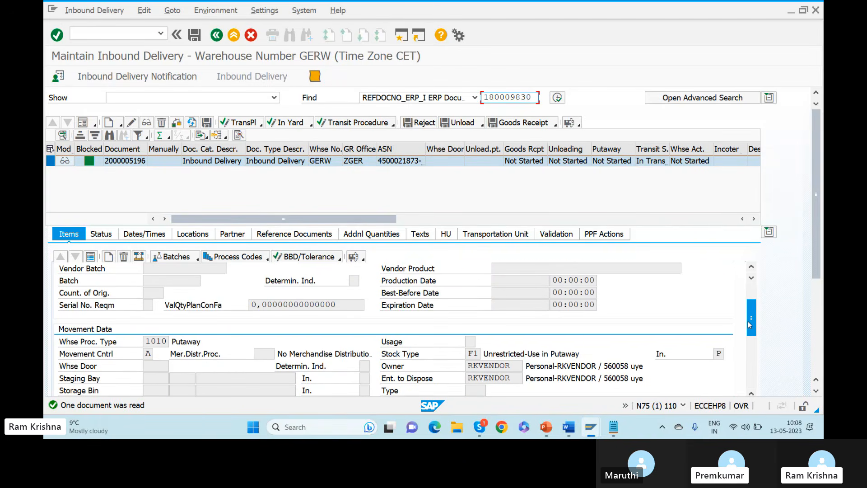
pyautogui.moveTo(746, 320); pyautogui.dragTo(741, 273)
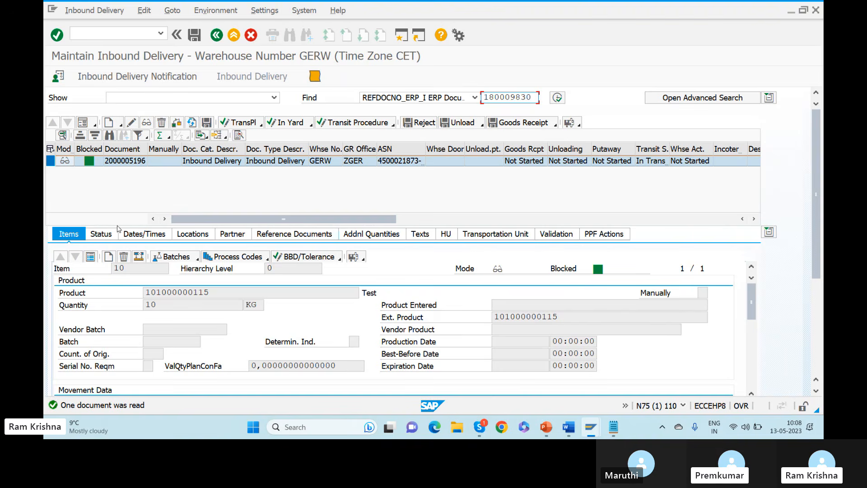
pyautogui.click(90, 258)
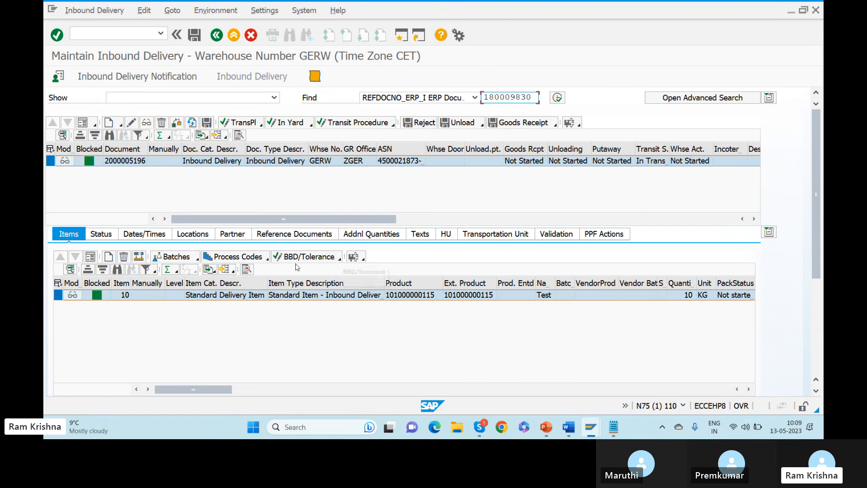
pyautogui.click(266, 262)
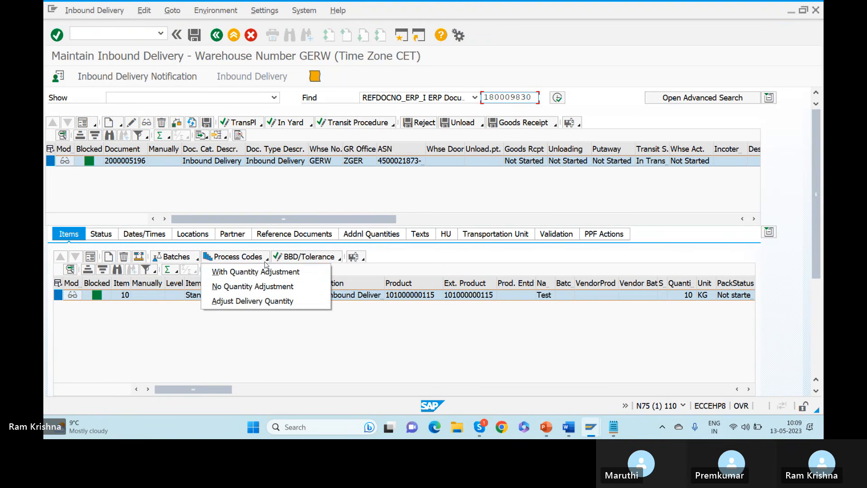
pyautogui.click(255, 272)
pyautogui.click(253, 143)
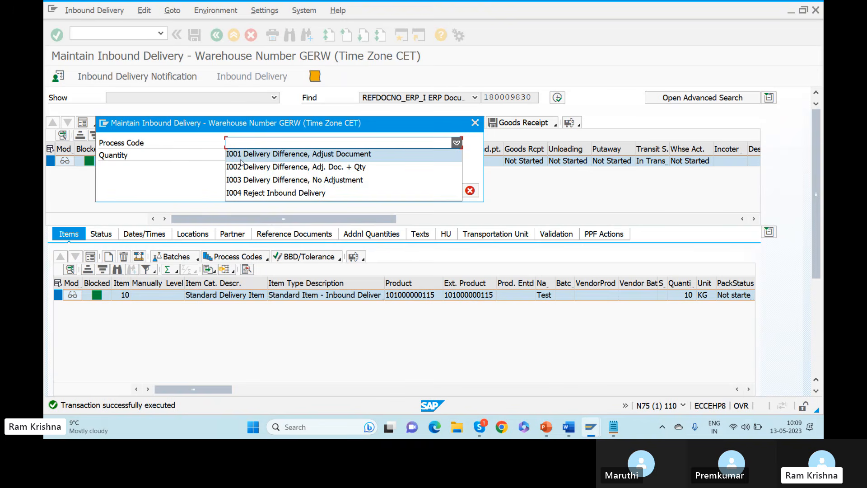
pyautogui.click(241, 159)
pyautogui.click(242, 158)
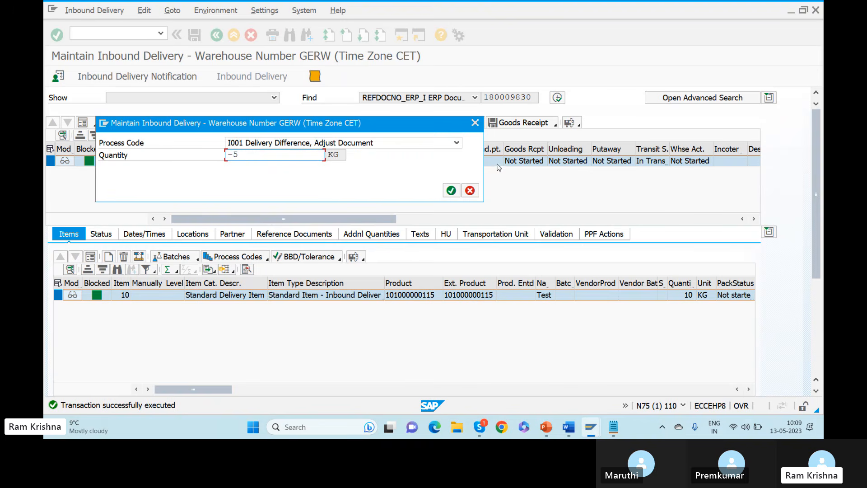
pyautogui.write('-5')
pyautogui.click(450, 189)
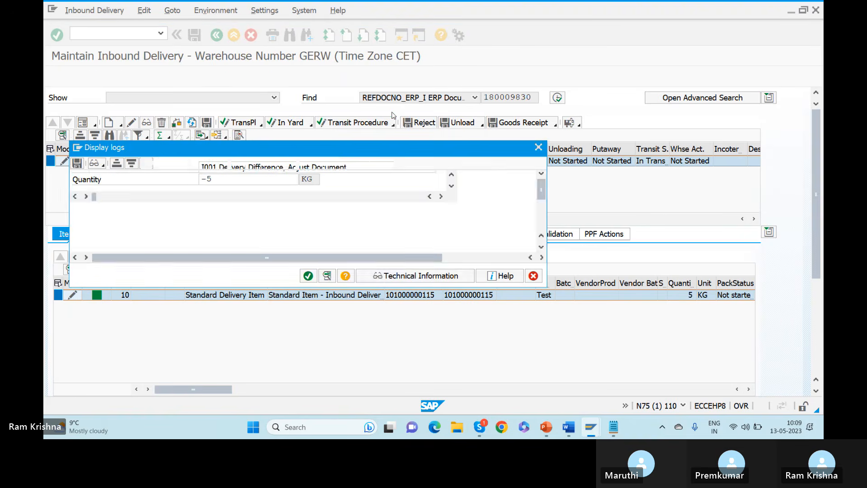
pyautogui.click(309, 275)
pyautogui.click(194, 35)
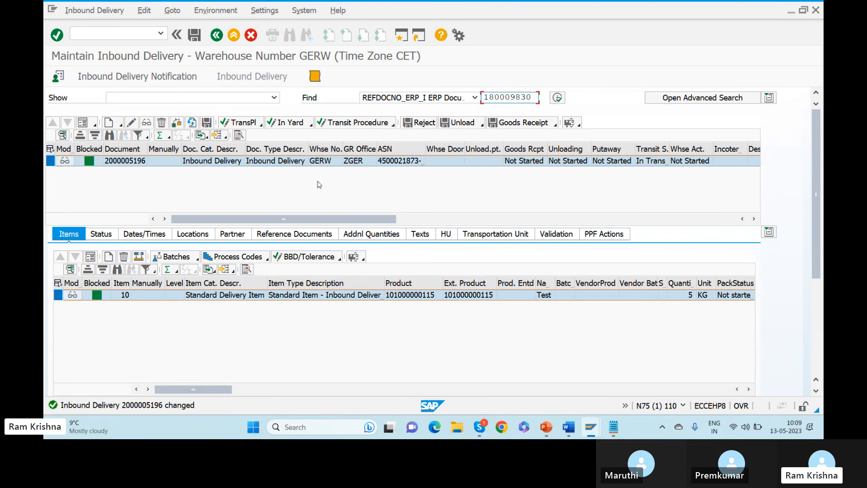
pyautogui.click(520, 123)
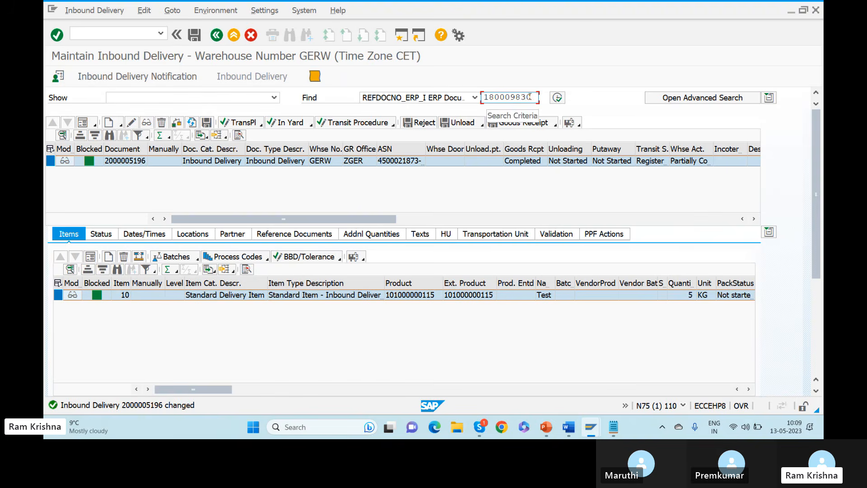
pyautogui.moveTo(526, 97); pyautogui.dragTo(483, 97)
pyautogui.hotkey('ctrl', 'c')
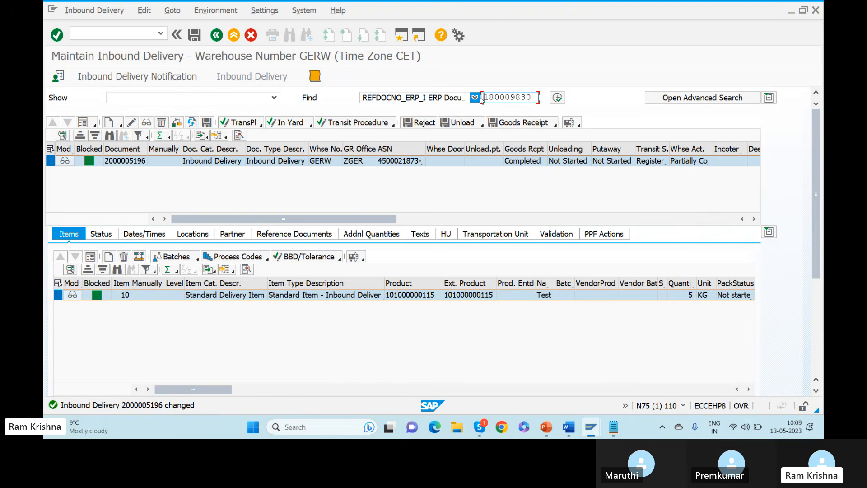
pyautogui.hotkey('alt', 'Tab')
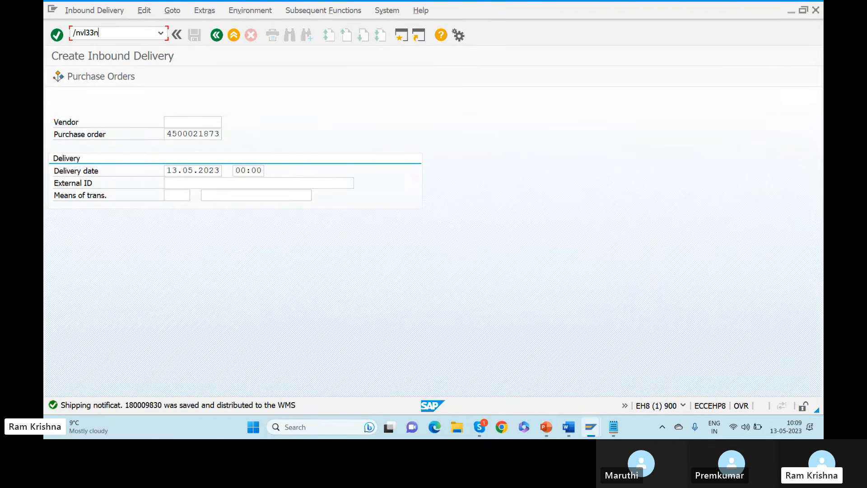
pyautogui.press('Return')
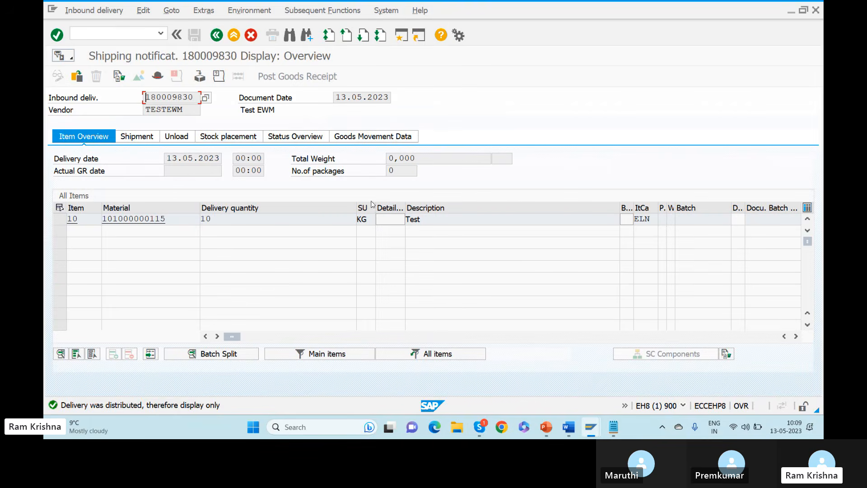
pyautogui.click(373, 136)
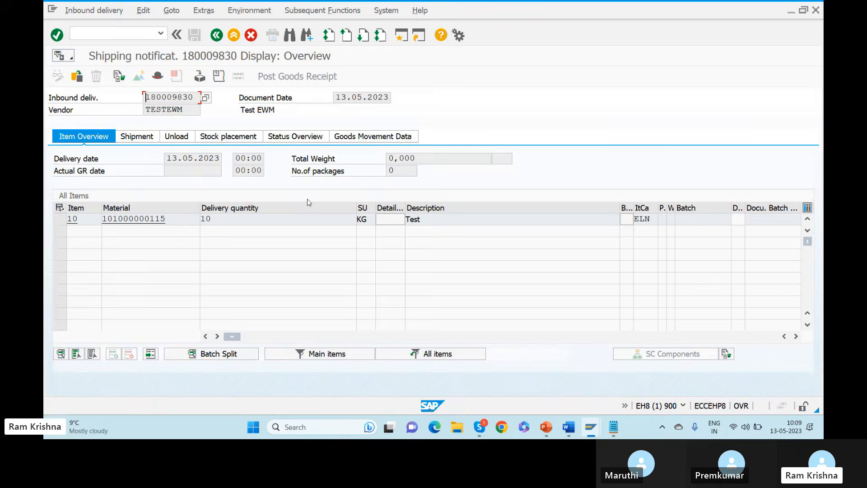
pyautogui.hotkey('alt', 'Tab')
pyautogui.click(605, 234)
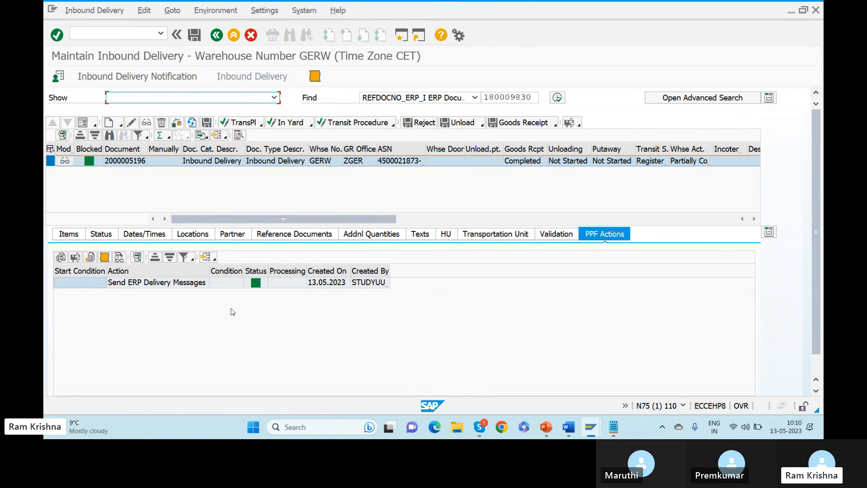
# Review the Send ERP Delivery Messages action's processing log and its queue name message, then return to notification 180009830.
pyautogui.click(90, 284)
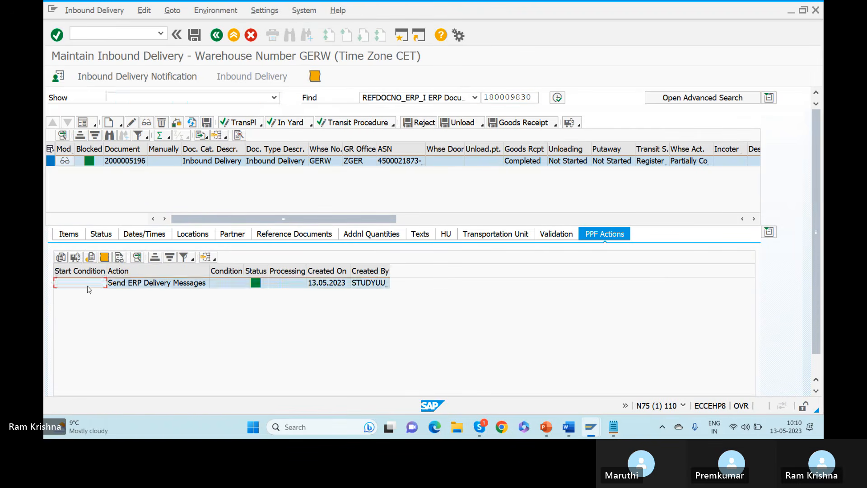
pyautogui.click(105, 257)
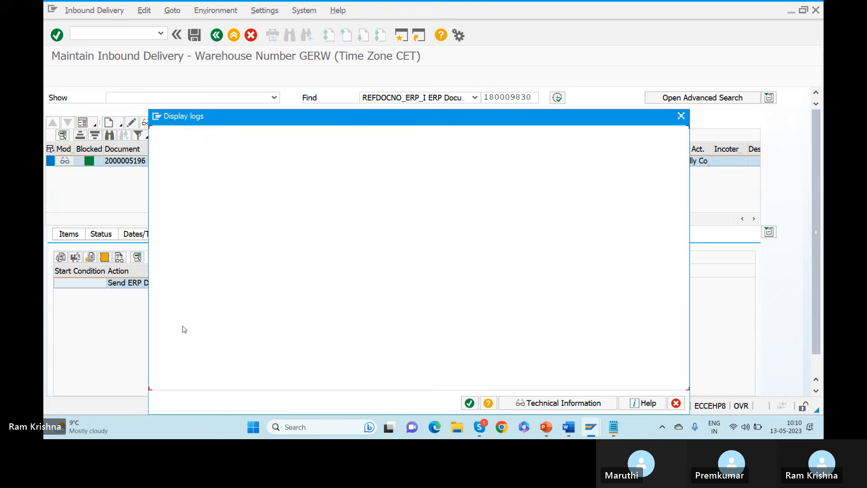
pyautogui.click(261, 270)
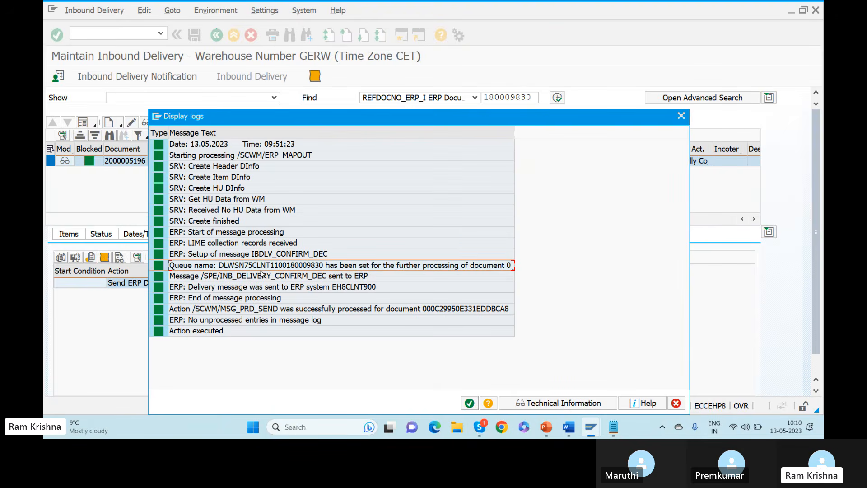
pyautogui.click(681, 116)
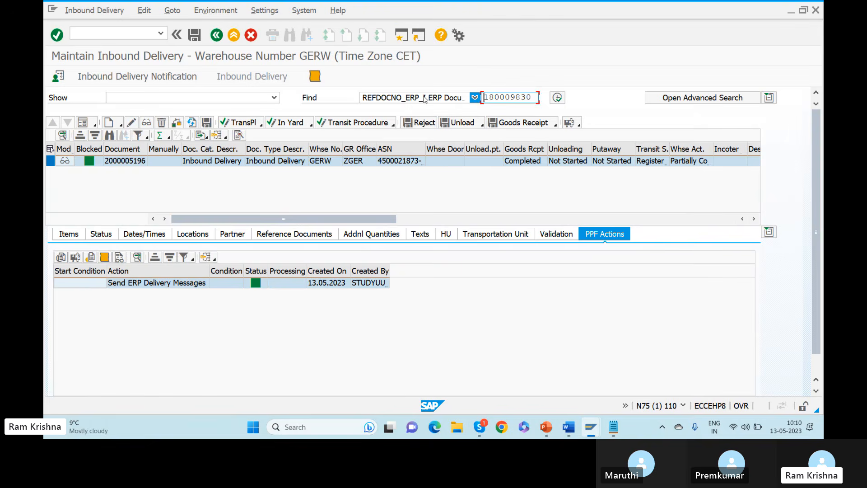
pyautogui.hotkey('alt', 'Tab')
pyautogui.hotkey('alt', 'Tab')
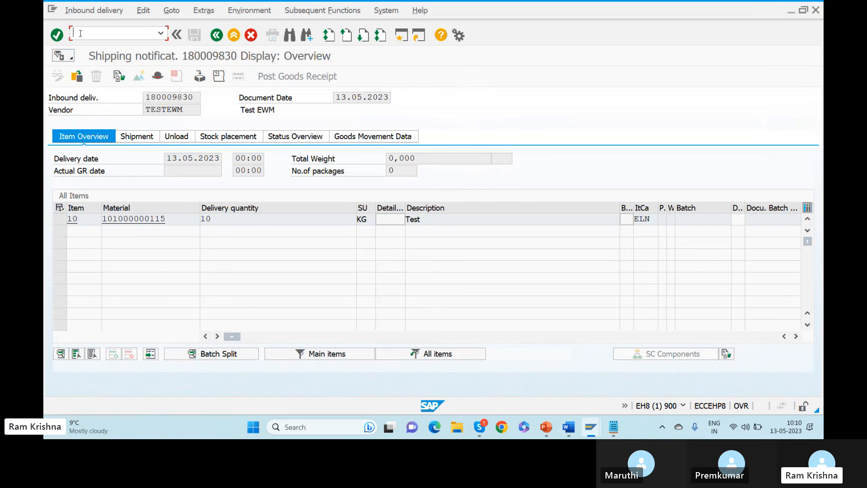
# Open the qRFC inbound queue monitor with /osmq1 and search all queues for 180009830.
pyautogui.write('/osmq1')
pyautogui.press('Return')
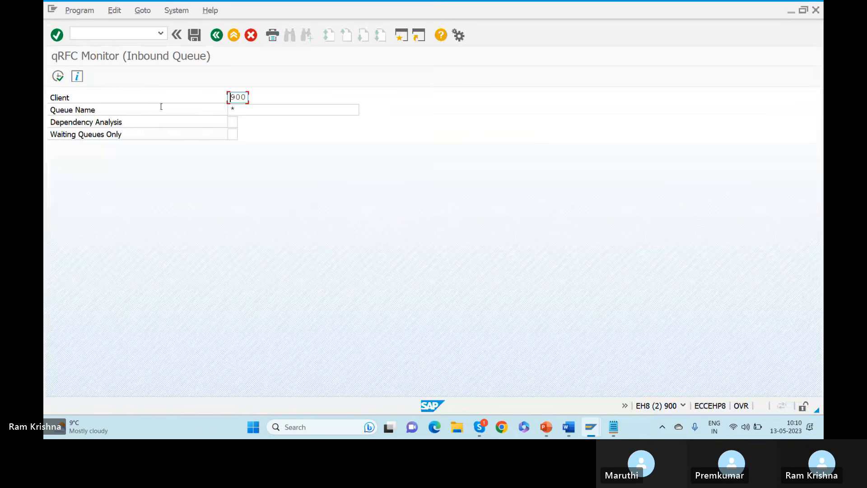
pyautogui.click(57, 76)
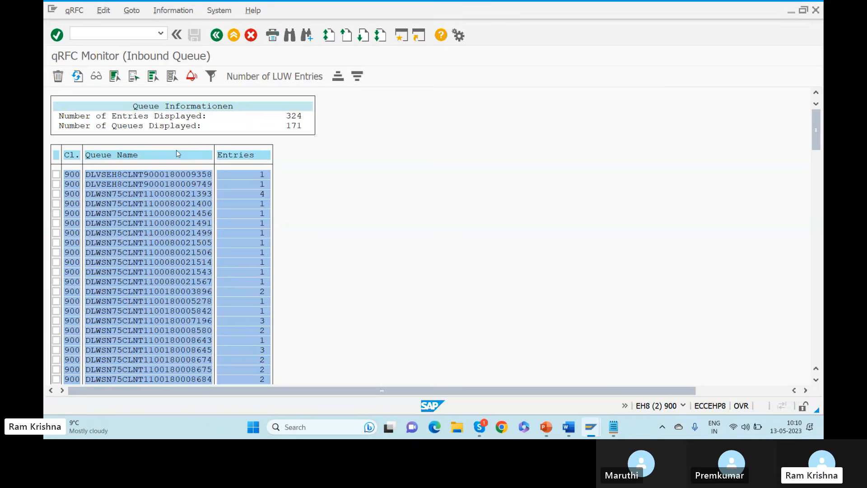
pyautogui.hotkey('ctrl', 'f')
pyautogui.hotkey('ctrl', 'v')
pyautogui.press('Return')
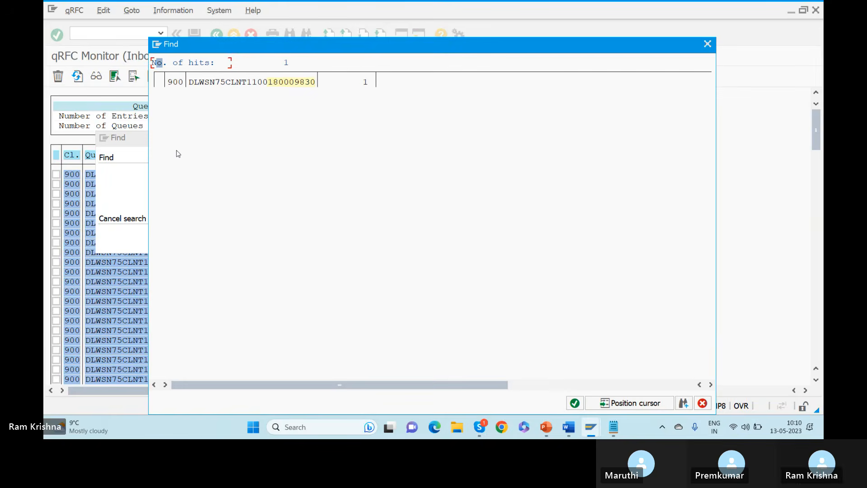
pyautogui.doubleClick(271, 82)
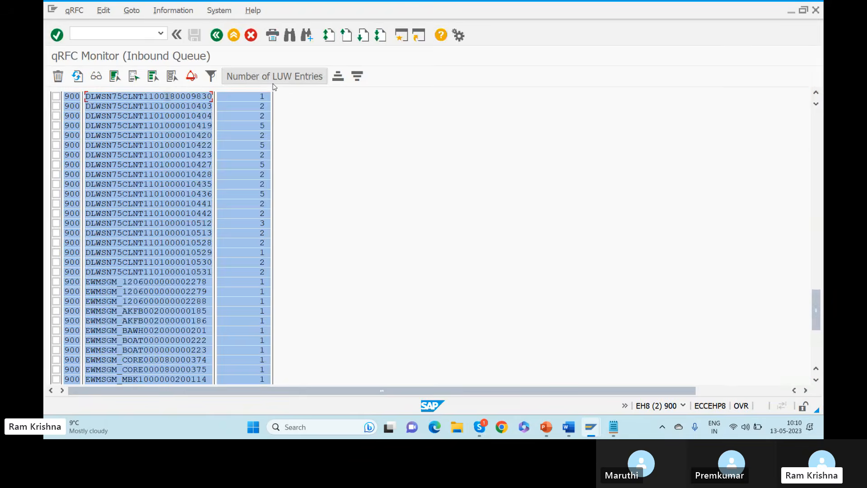
pyautogui.doubleClick(176, 96)
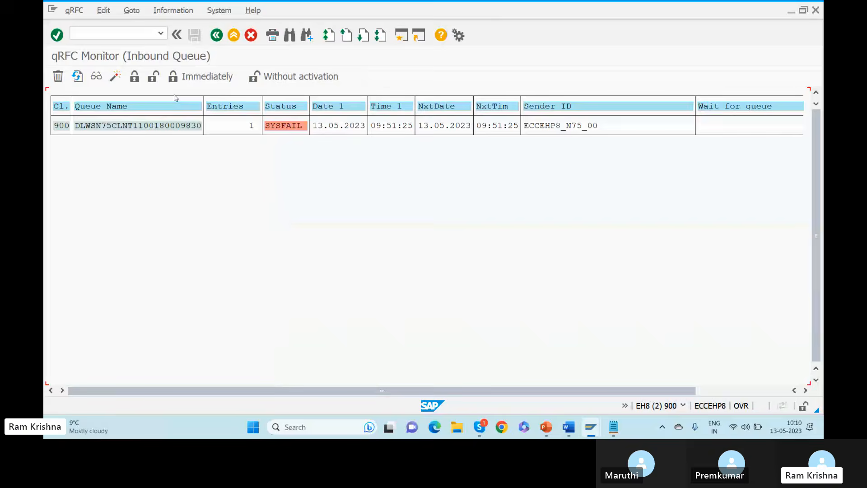
pyautogui.doubleClick(171, 126)
pyautogui.doubleClick(646, 128)
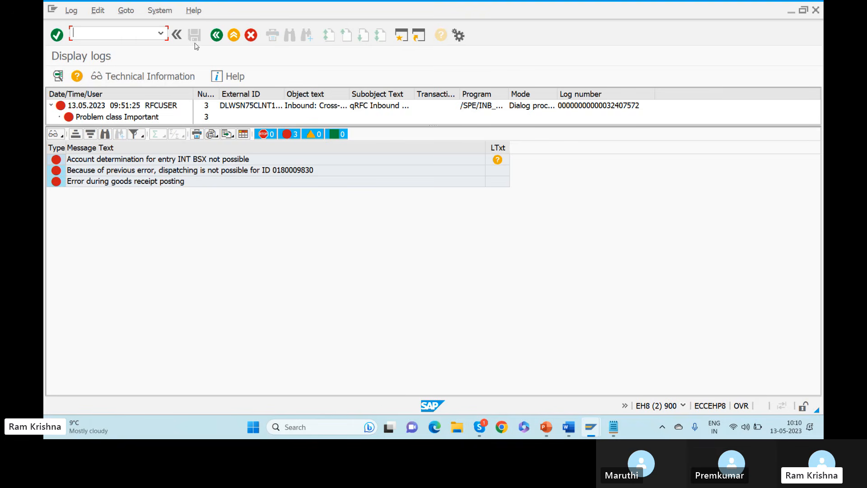
pyautogui.write('/')
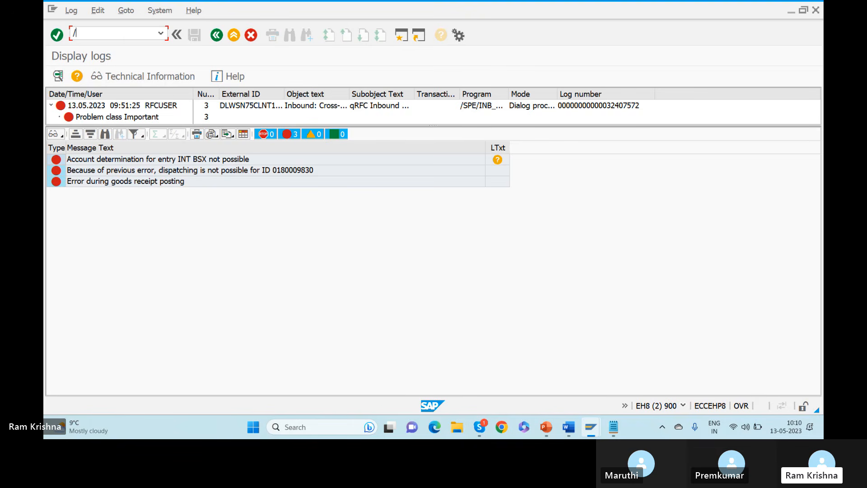
pyautogui.write('nobyc')
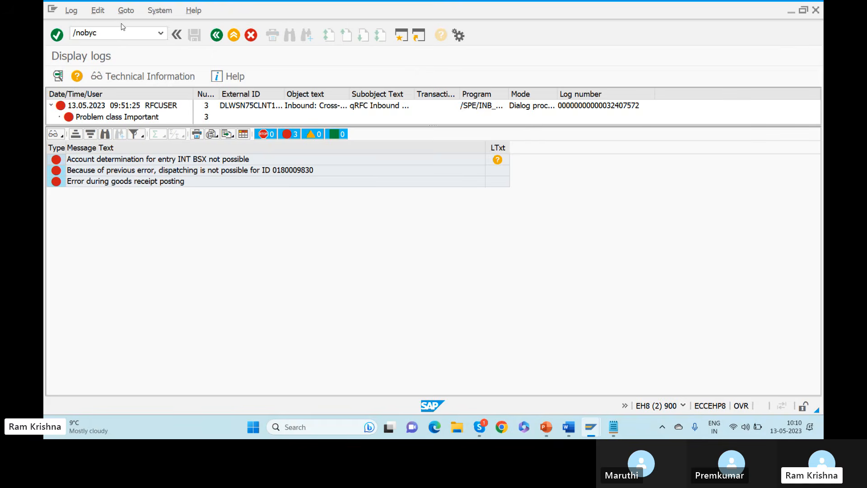
# Check chart INT's BSX inventory-posting accounts per valuation class, then return to the shipping notification.
pyautogui.press('Return')
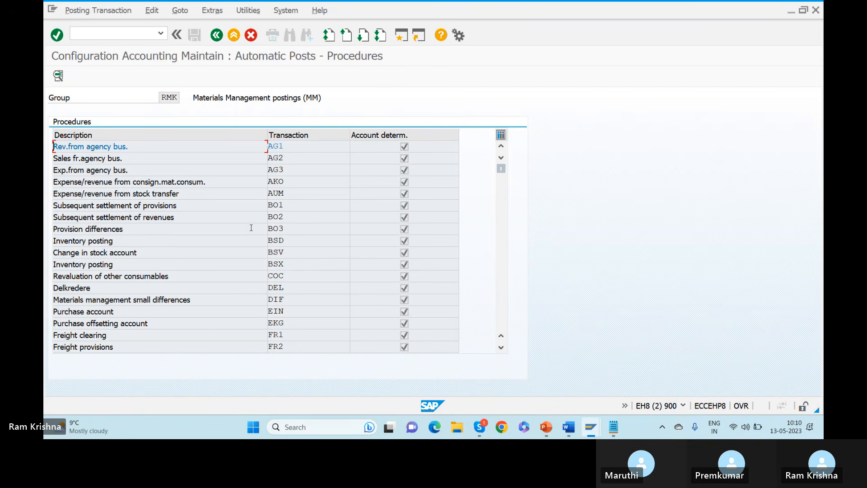
pyautogui.doubleClick(186, 265)
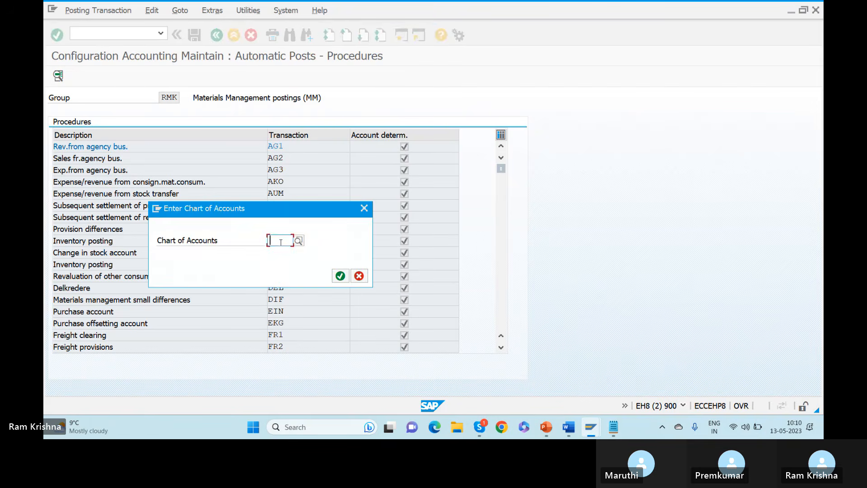
pyautogui.write('INT')
pyautogui.press('Return')
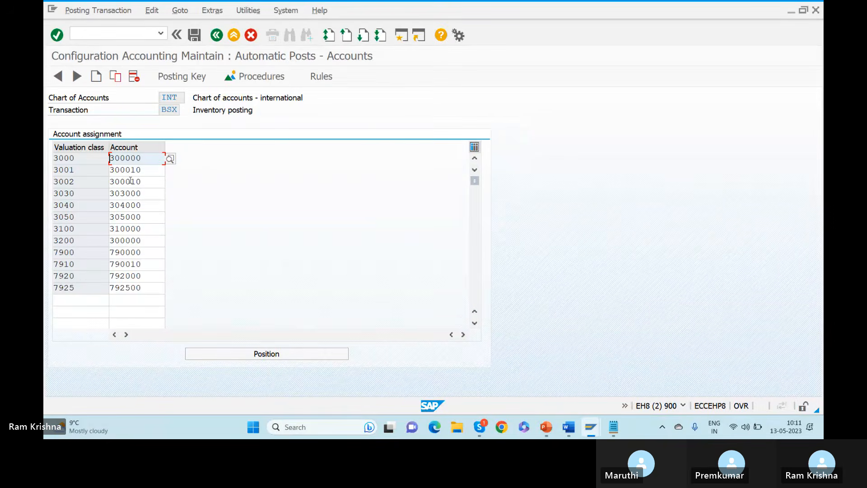
pyautogui.hotkey('alt', 'Tab')
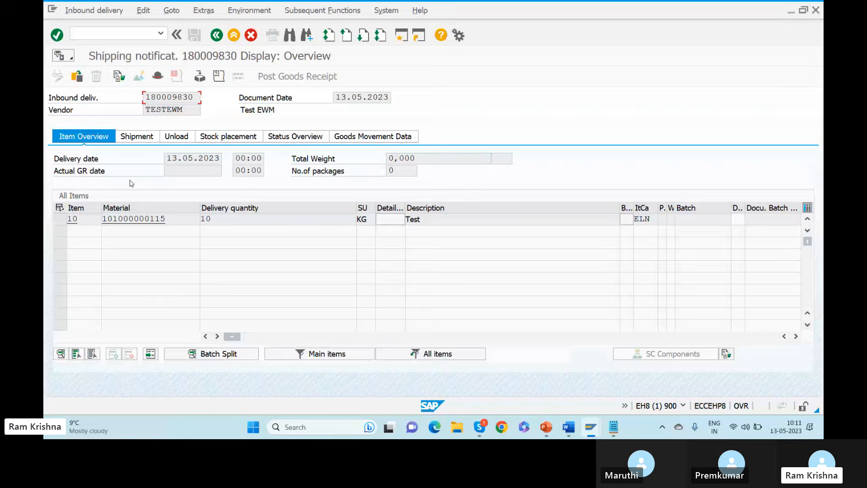
# Open the material master for item 10 from the notification's related master data.
pyautogui.click(59, 219)
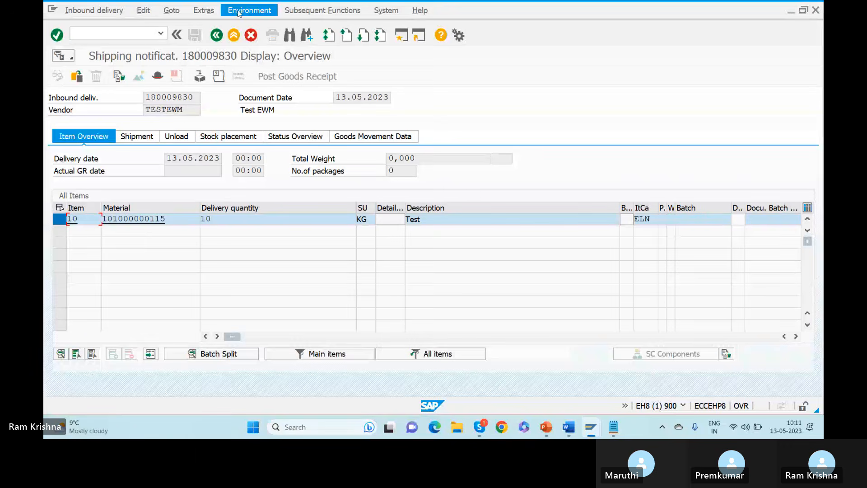
pyautogui.click(203, 10)
pyautogui.click(204, 10)
pyautogui.click(248, 12)
pyautogui.click(253, 40)
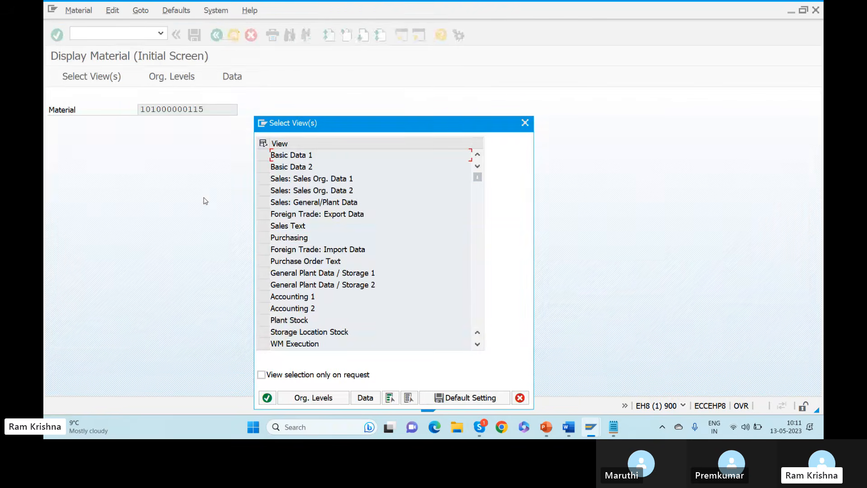
# Display the Accounting 1 view for plant ZGER, revealing an empty Valuation Class.
pyautogui.click(264, 239)
pyautogui.click(265, 239)
pyautogui.click(263, 297)
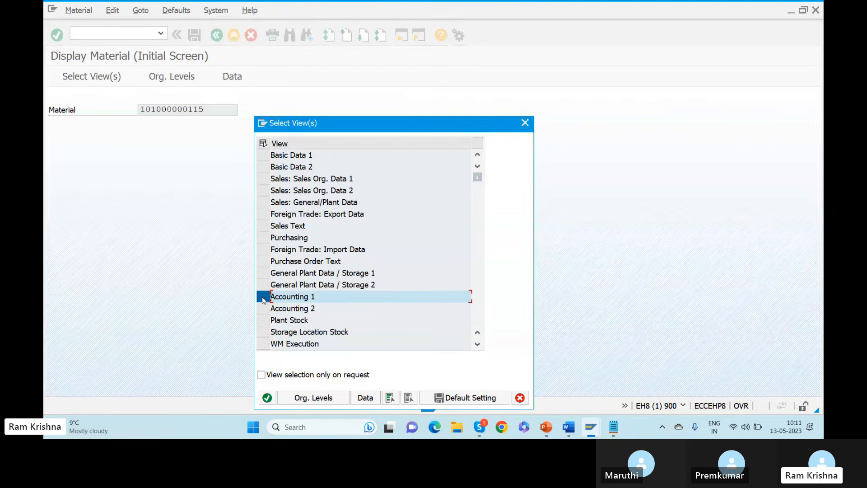
pyautogui.click(267, 397)
pyautogui.write('GERW')
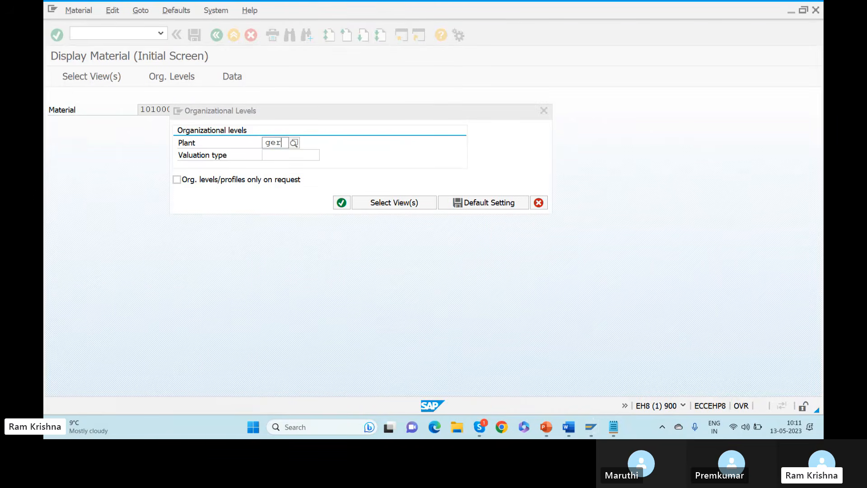
pyautogui.press('Return')
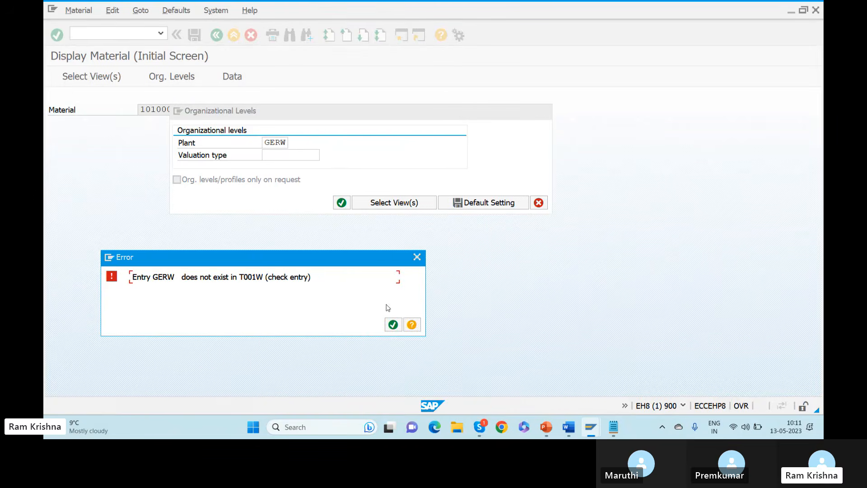
pyautogui.click(393, 324)
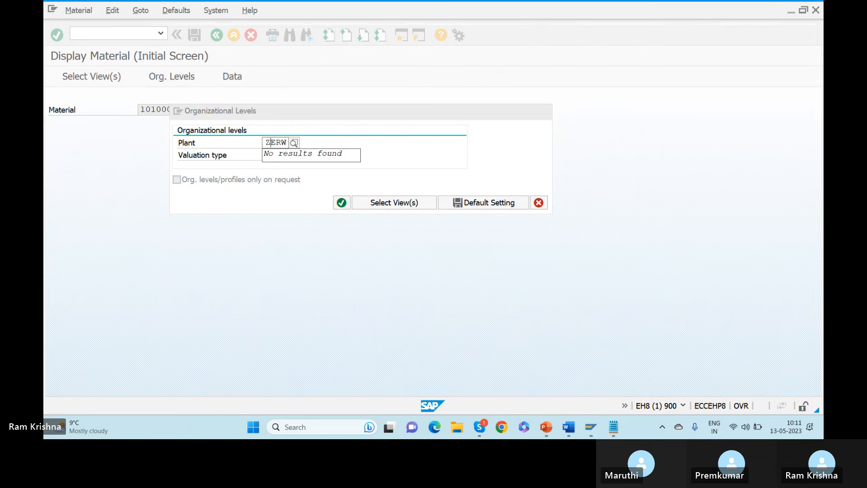
pyautogui.click(267, 143)
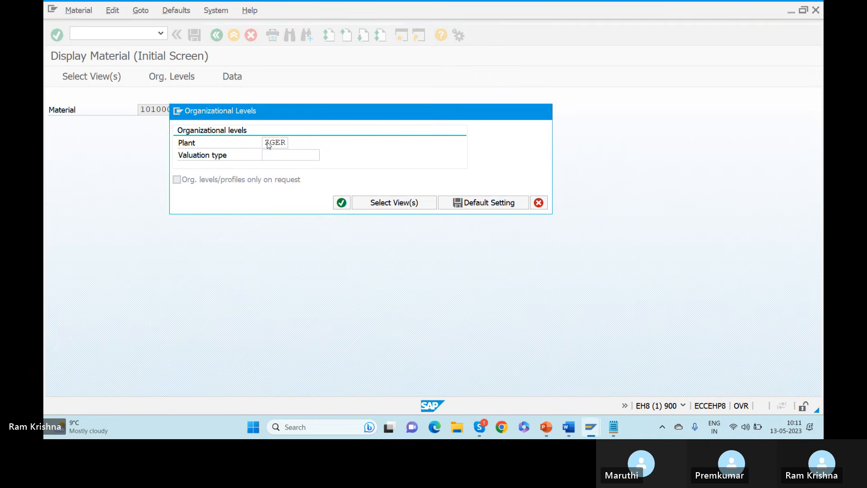
pyautogui.press('Return')
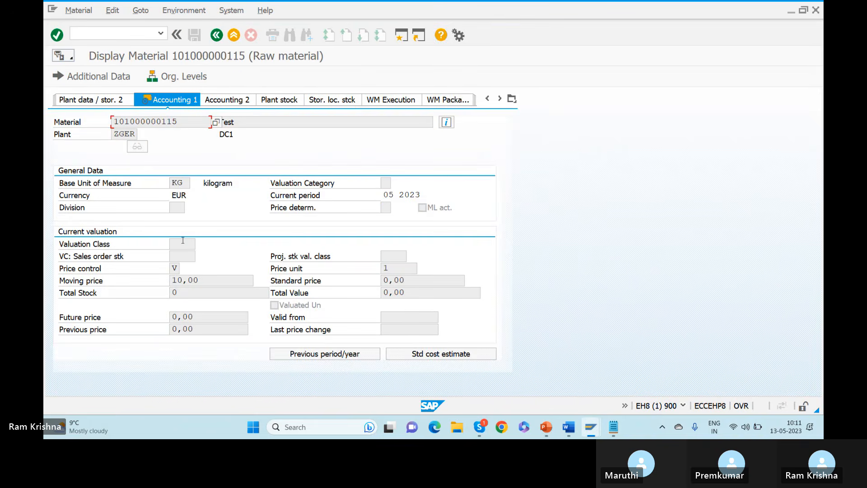
pyautogui.click(180, 247)
pyautogui.moveTo(184, 122); pyautogui.dragTo(69, 122)
pyautogui.hotkey('ctrl', 'c')
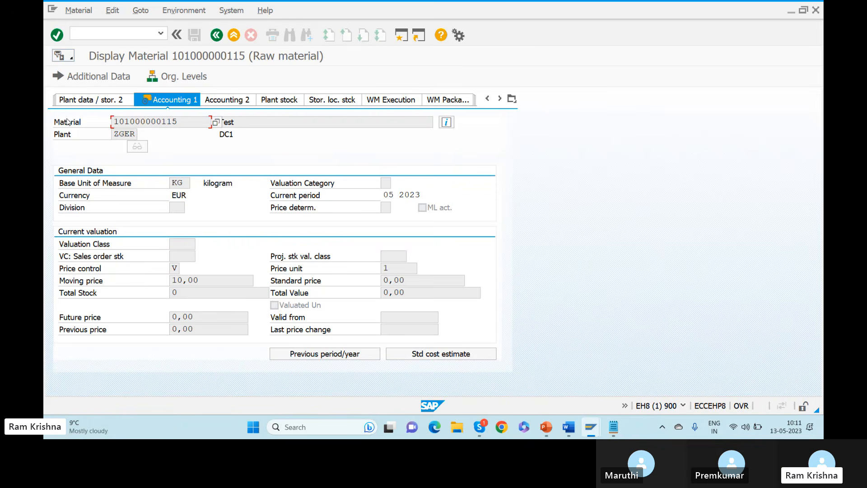
pyautogui.click(86, 32)
pyautogui.write('/nm')
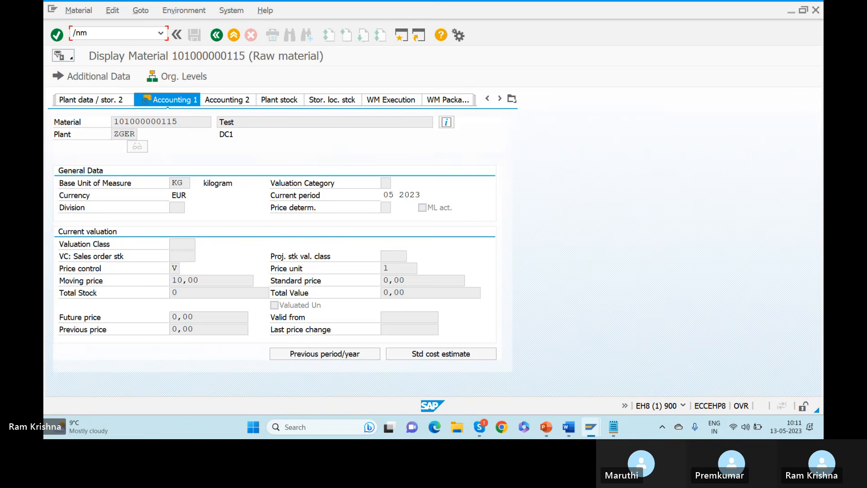
pyautogui.write('m02')
pyautogui.press('Return')
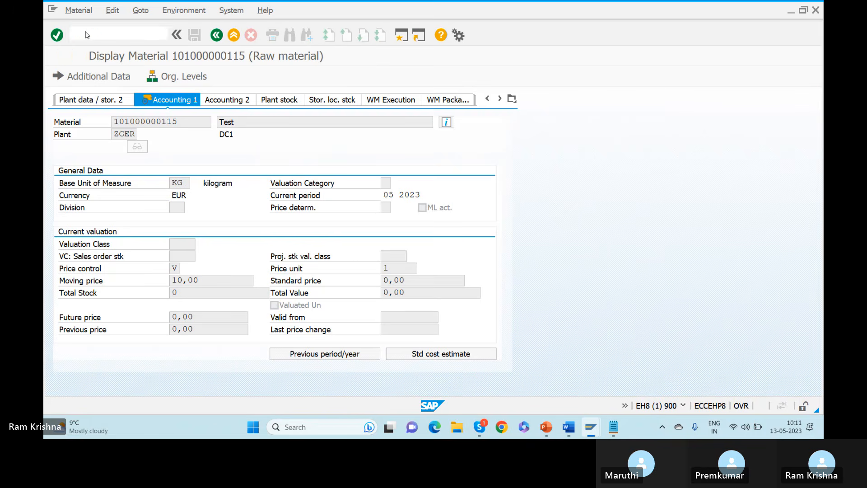
# Set valuation class 3000 in the Accounting 1 view for plant ZGER.
pyautogui.press('Return')
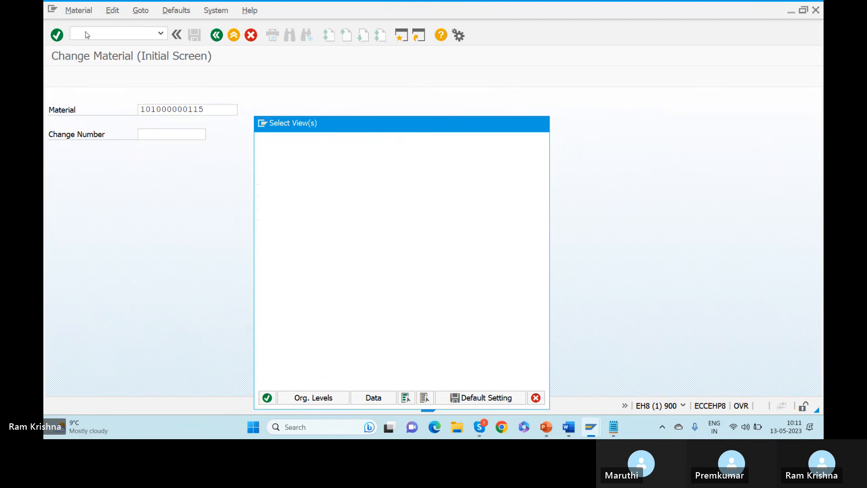
pyautogui.click(262, 296)
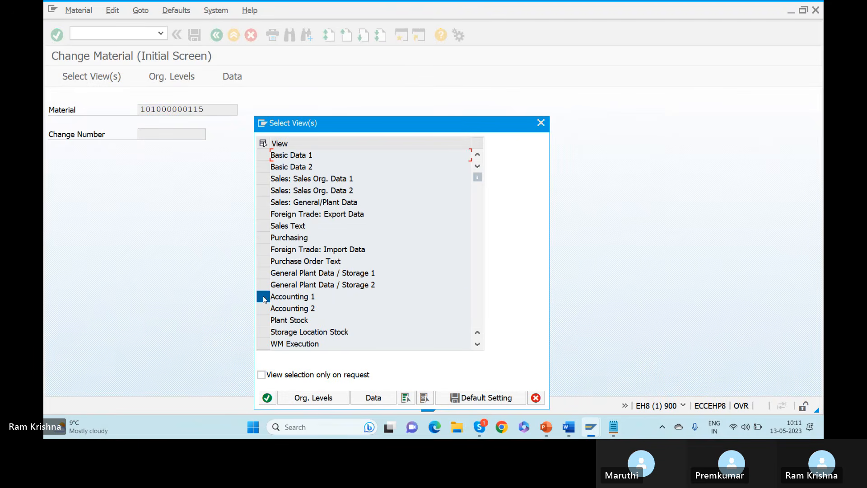
pyautogui.press('Return')
pyautogui.write('zger')
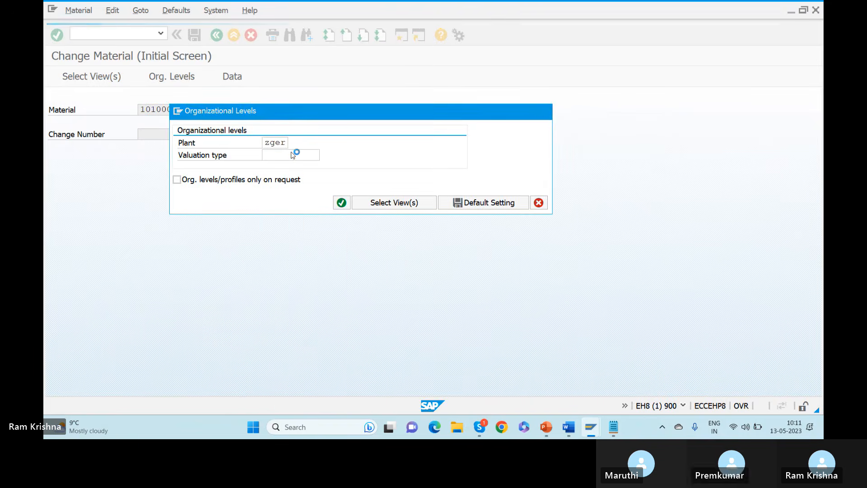
pyautogui.press('Return')
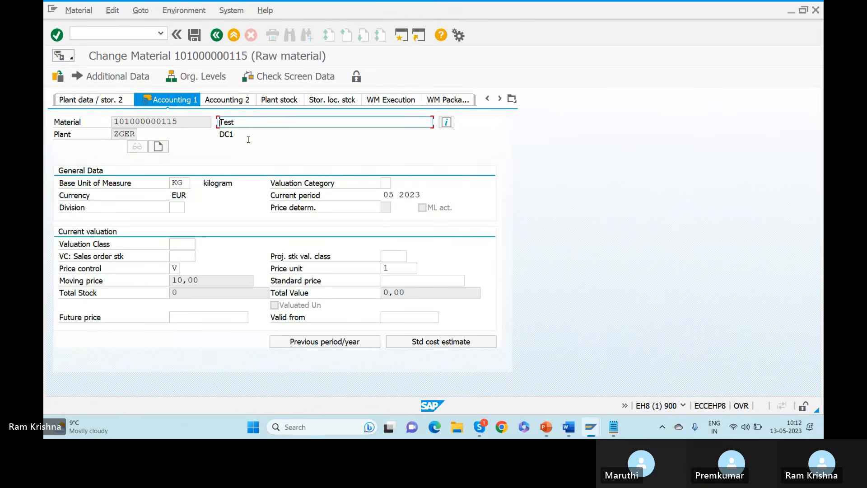
pyautogui.click(178, 243)
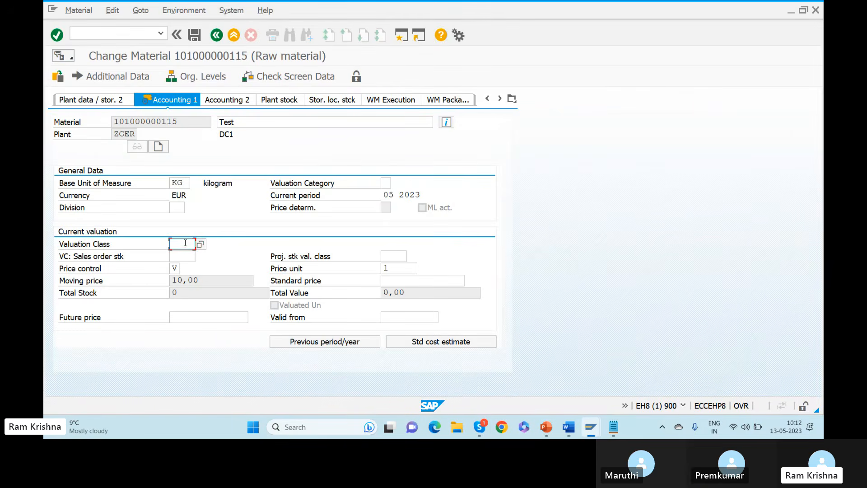
pyautogui.click(201, 244)
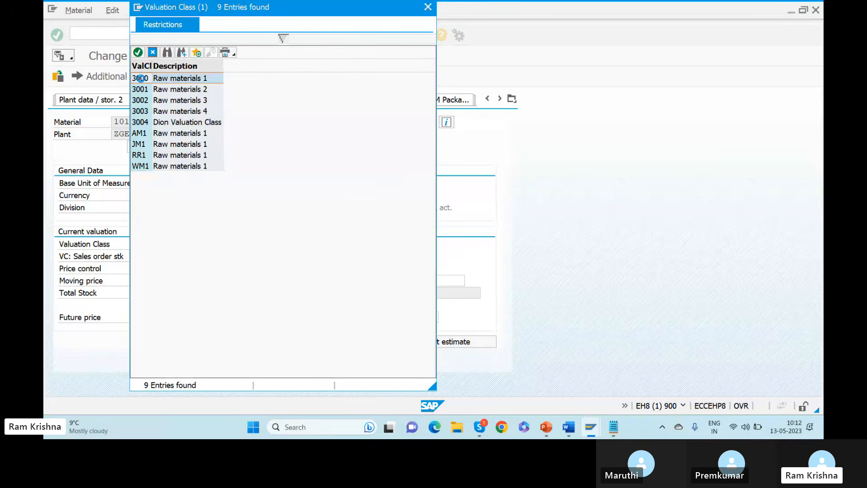
pyautogui.doubleClick(140, 78)
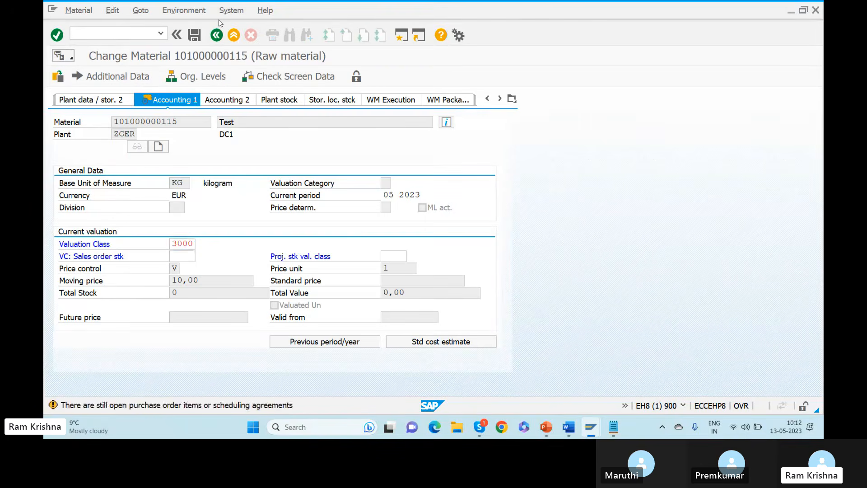
# Attempt to save the material and acknowledge the warnings, ending in a Purchasing Group error.
pyautogui.press('Return')
pyautogui.click(248, 235)
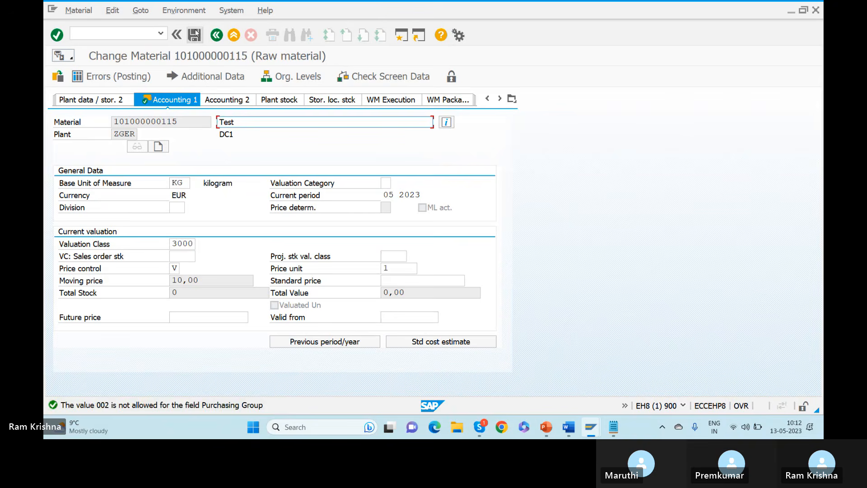
pyautogui.click(194, 35)
pyautogui.click(197, 38)
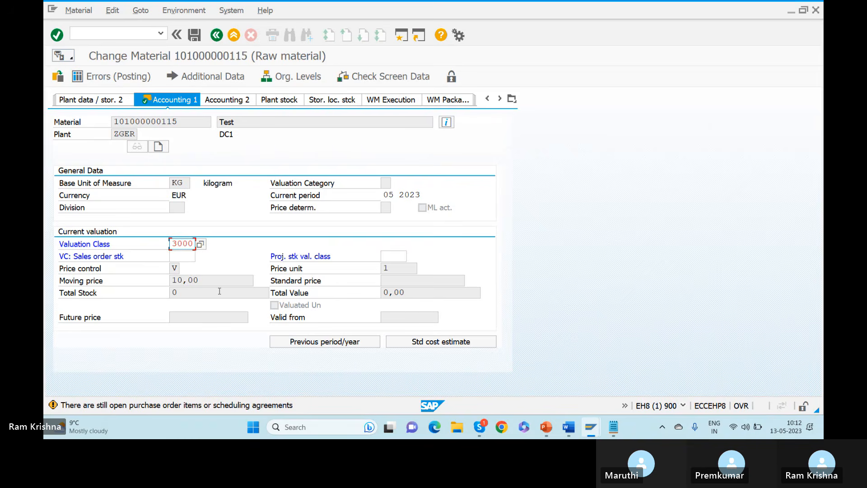
pyautogui.hotkey('alt', 'Tab')
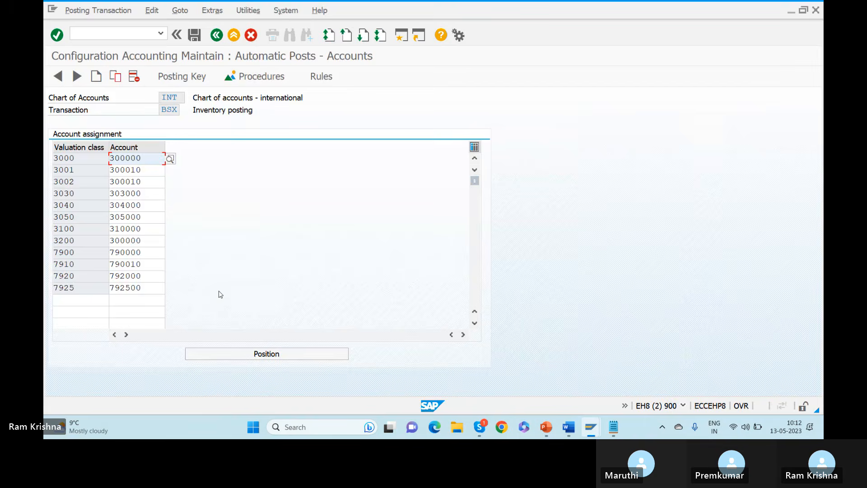
pyautogui.hotkey('alt', 'Tab')
pyautogui.press('Return')
pyautogui.press('Return')
pyautogui.press('Return')
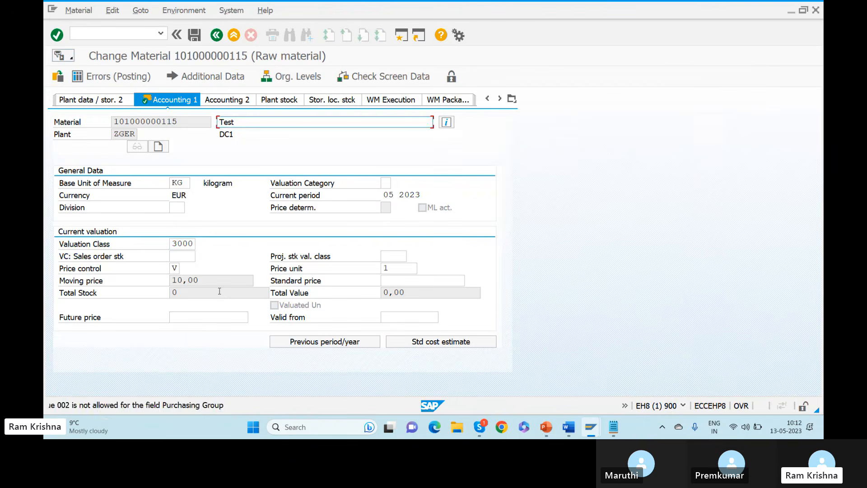
pyautogui.press('Return')
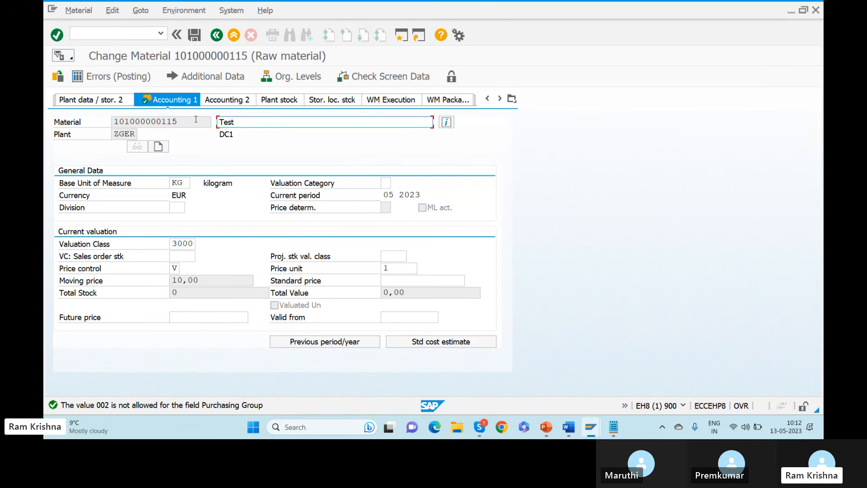
pyautogui.click(511, 100)
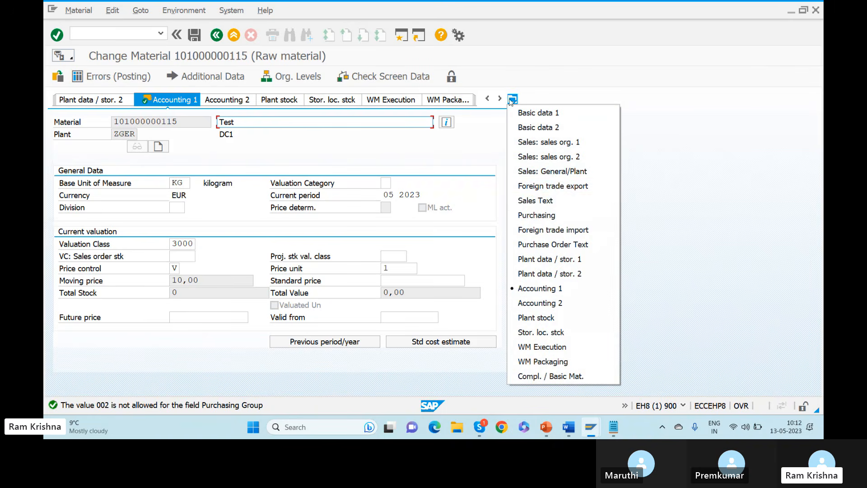
# Re-pick the Purchasing Group from its value list and save past the open purchase order warnings.
pyautogui.click(539, 215)
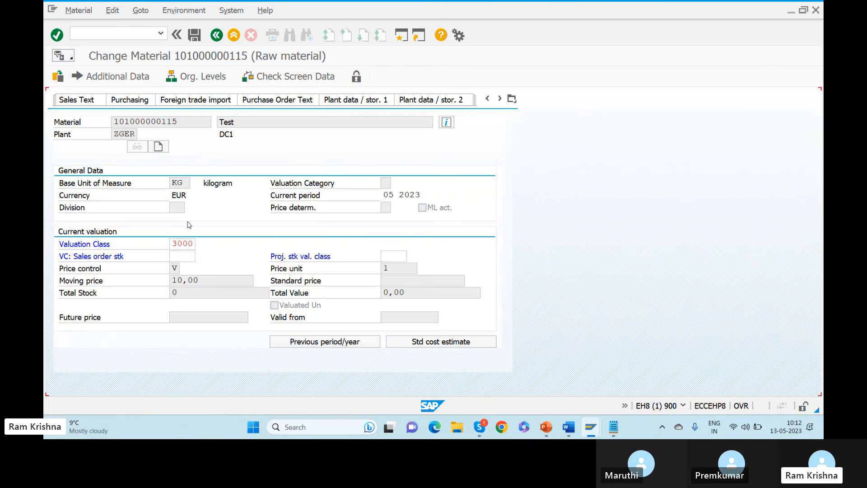
pyautogui.click(178, 194)
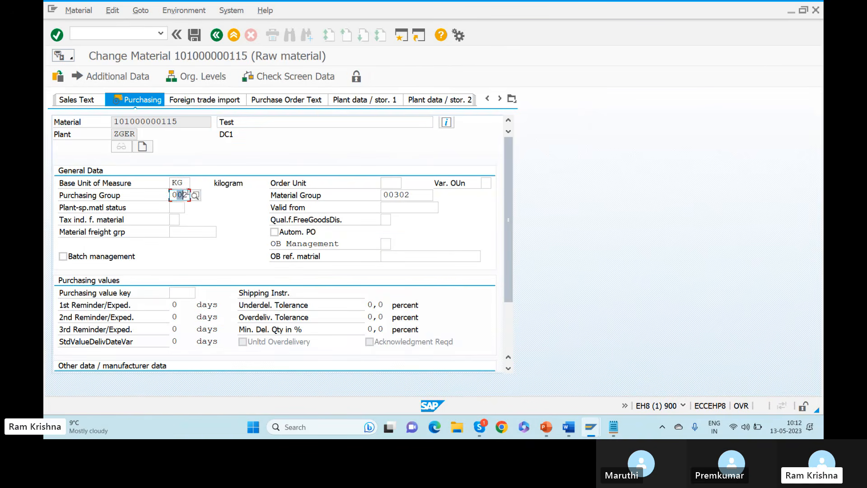
pyautogui.press('Return')
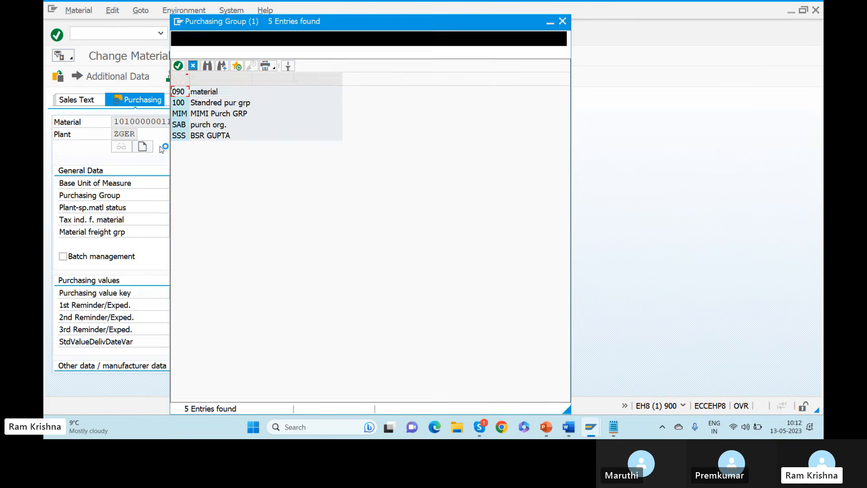
pyautogui.doubleClick(179, 92)
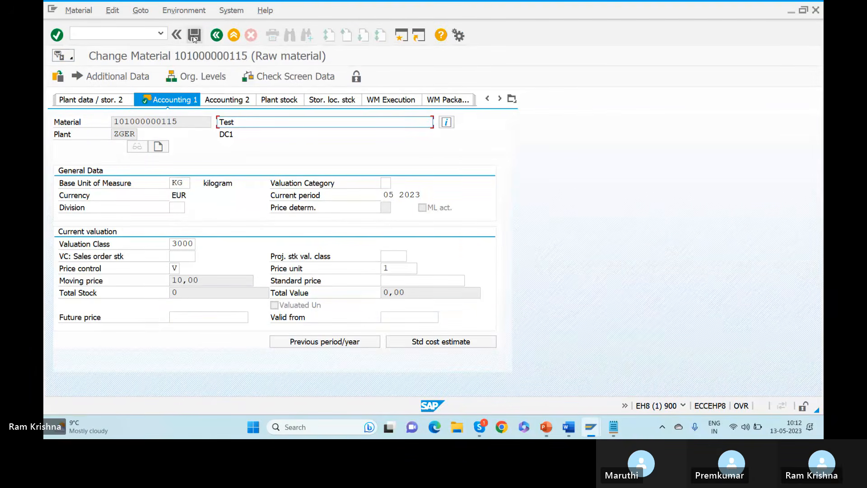
pyautogui.click(194, 38)
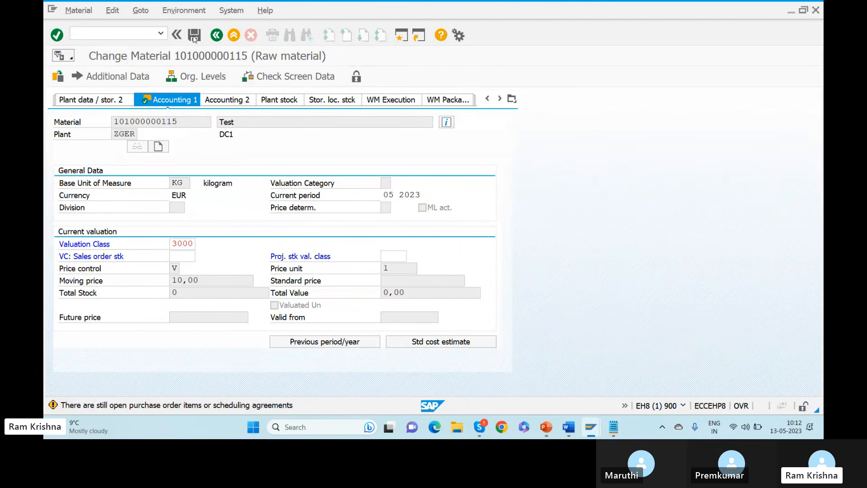
pyautogui.click(193, 39)
pyautogui.click(193, 38)
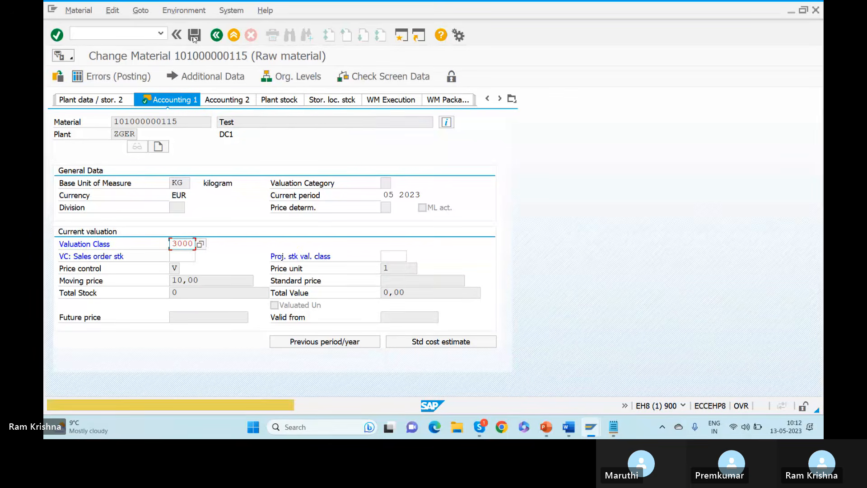
pyautogui.click(193, 39)
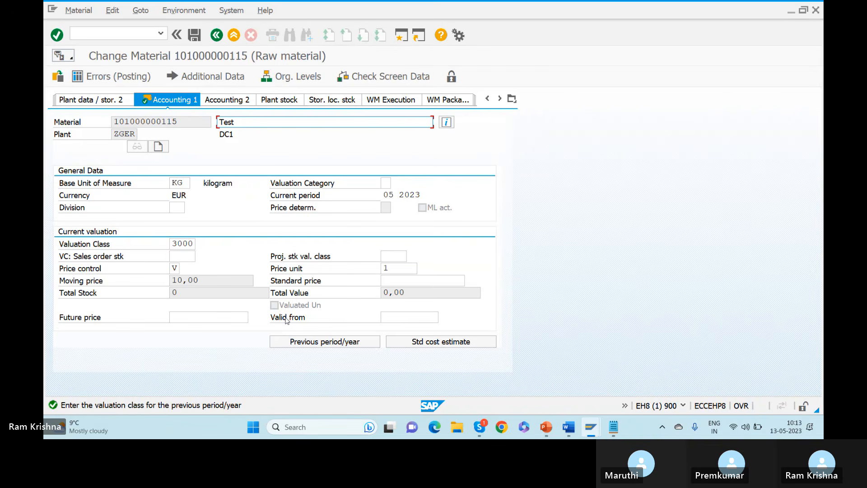
# Open the previous period/year valuation data for valuation class 3000.
pyautogui.moveTo(179, 244); pyautogui.dragTo(203, 246)
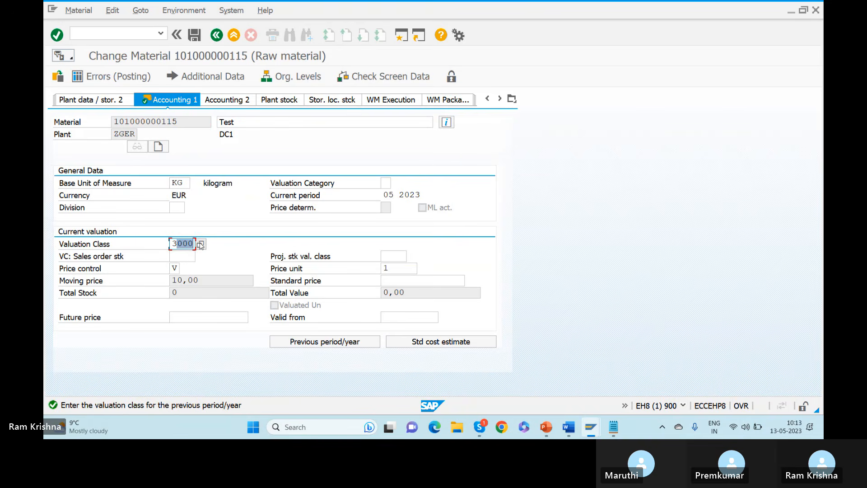
pyautogui.click(328, 339)
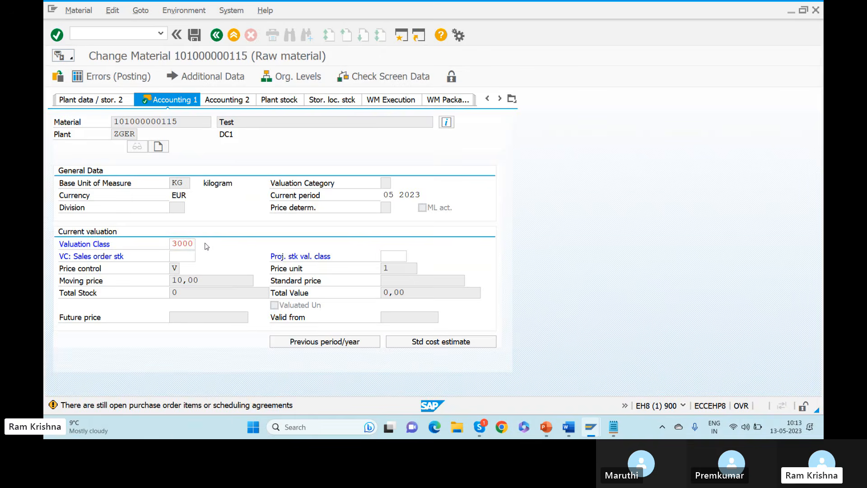
pyautogui.press('Return')
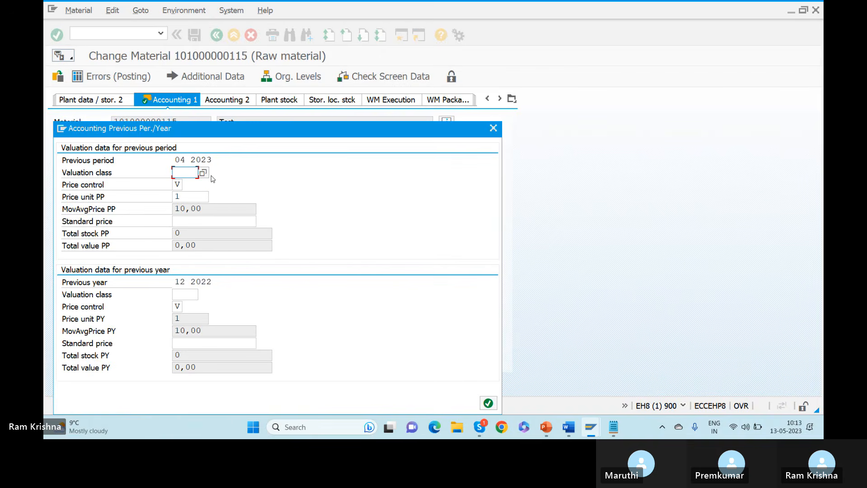
pyautogui.click(203, 172)
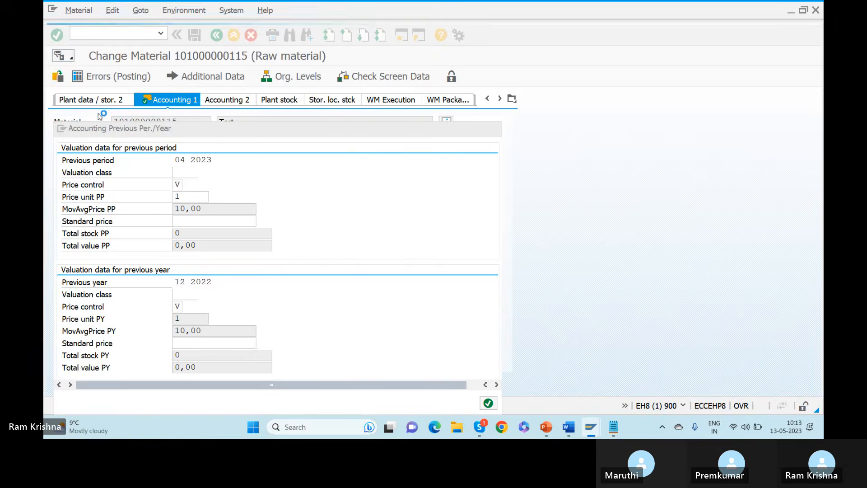
pyautogui.press('Return')
pyautogui.press('Return')
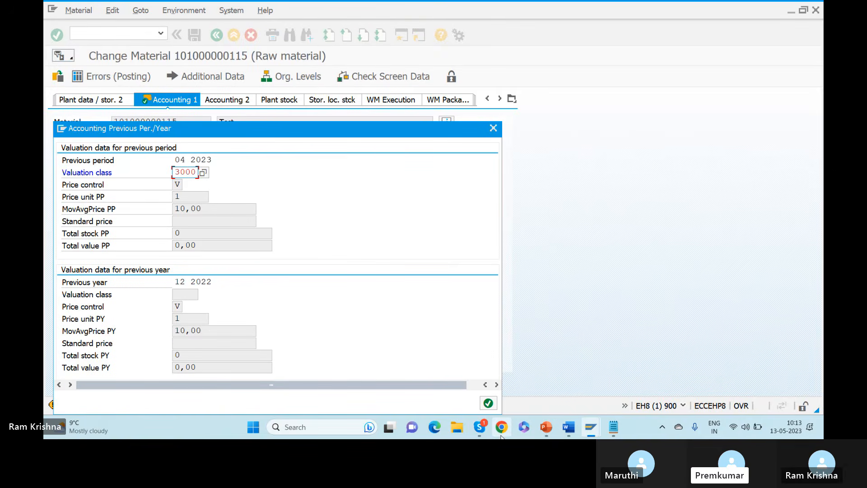
pyautogui.click(488, 404)
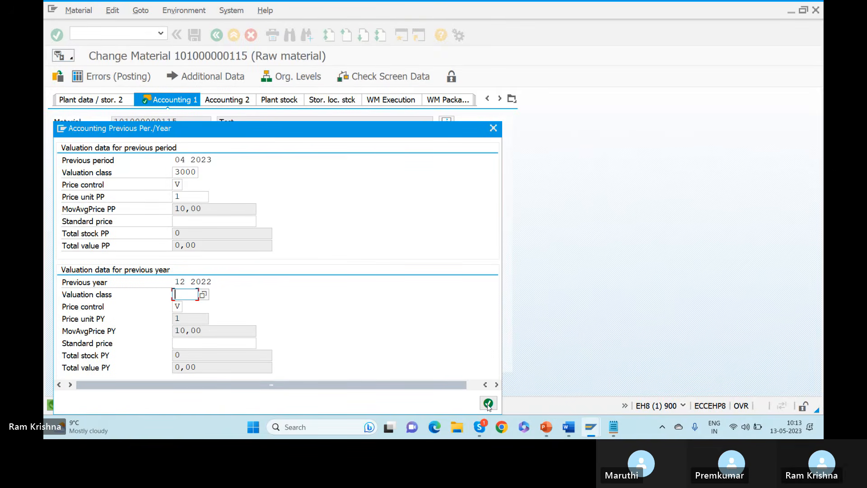
pyautogui.click(203, 295)
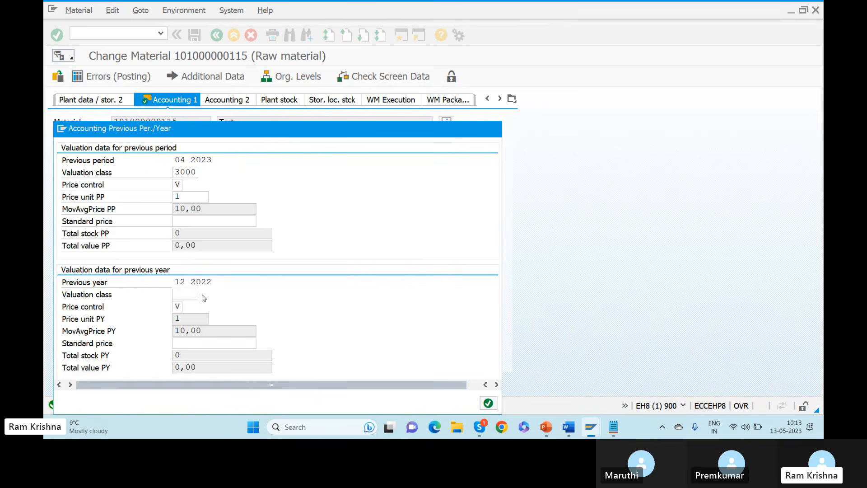
pyautogui.doubleClick(71, 103)
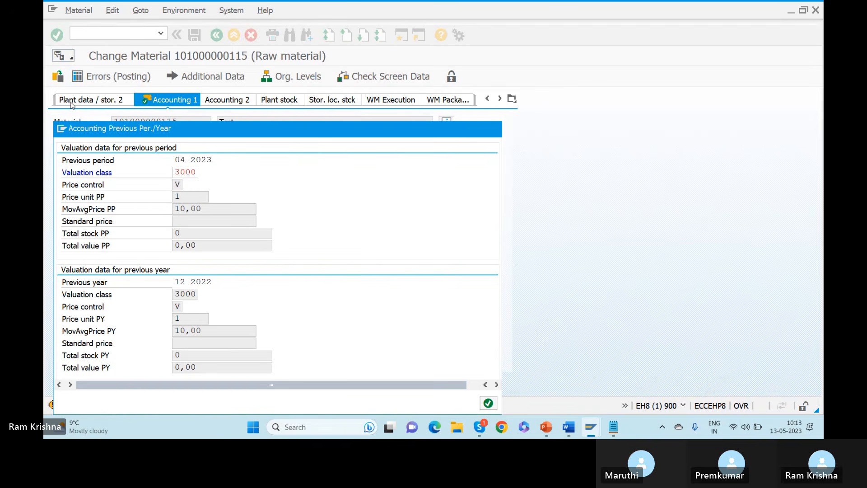
pyautogui.press('Return')
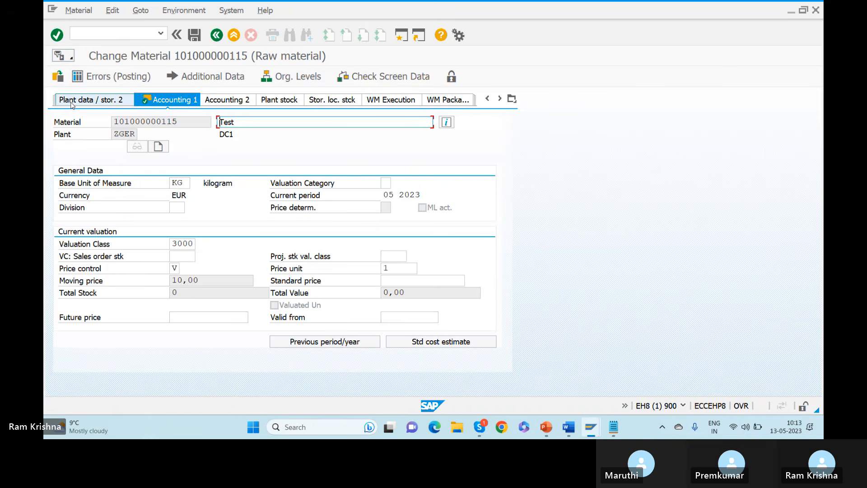
pyautogui.click(194, 36)
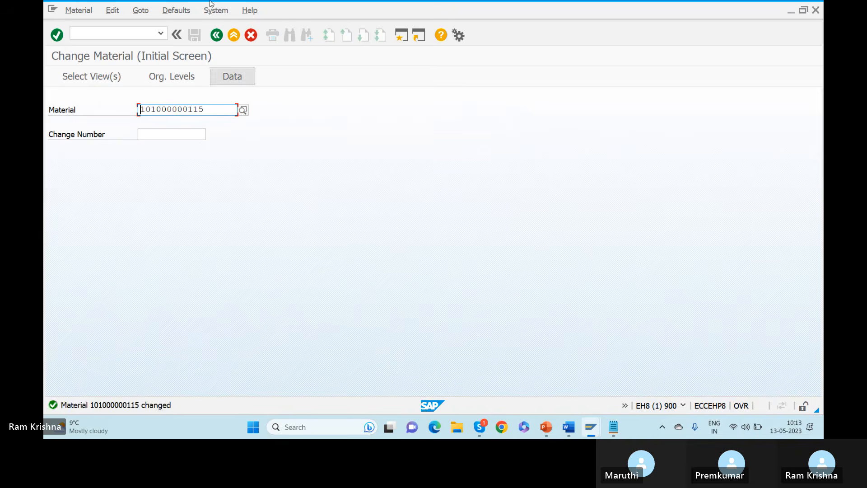
# Back out of the material change and inventory posting screens to the main menu.
pyautogui.click(216, 35)
pyautogui.hotkey('alt', 'Tab')
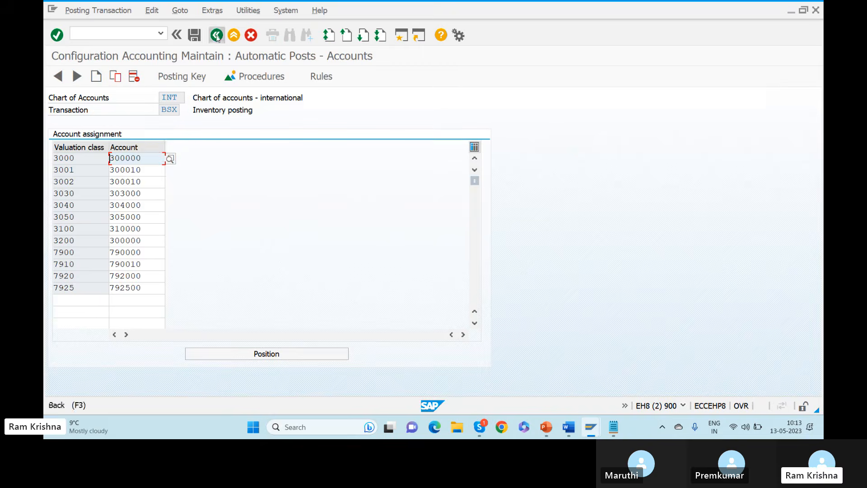
pyautogui.click(216, 35)
pyautogui.click(216, 35)
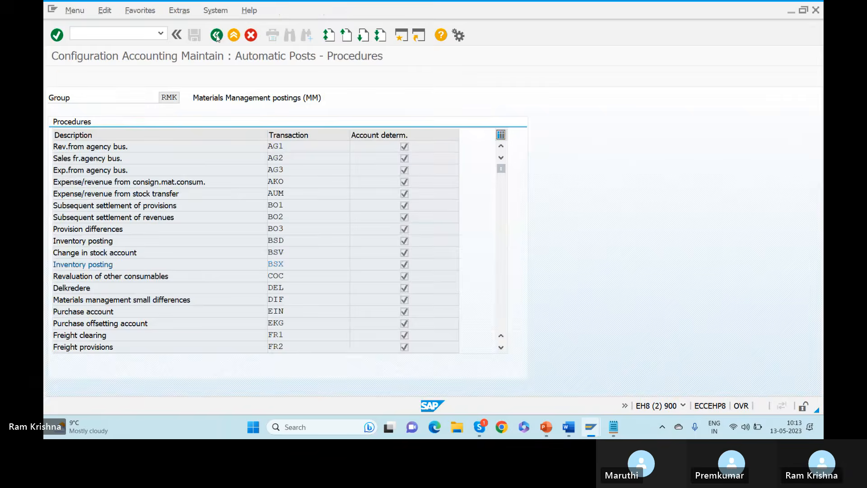
pyautogui.hotkey('alt', 'Tab')
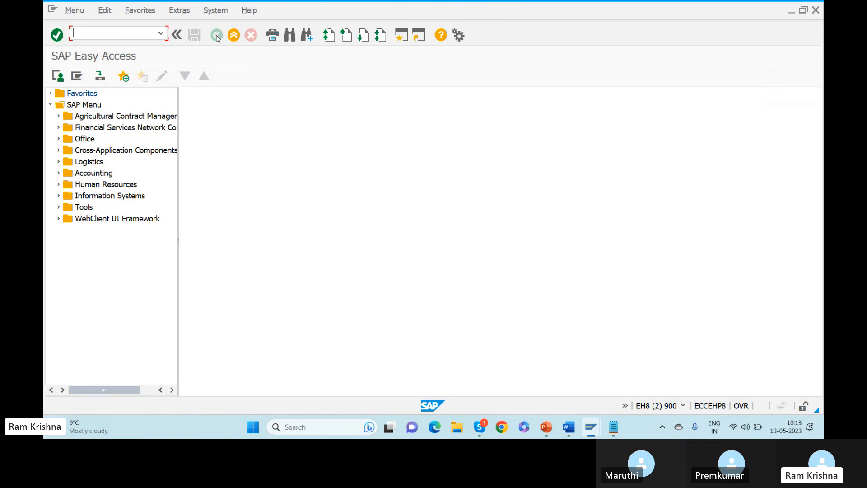
# Run SMQ2 and list all inbound queues for client 900.
pyautogui.click(119, 29)
pyautogui.write('smq2')
pyautogui.press('Return')
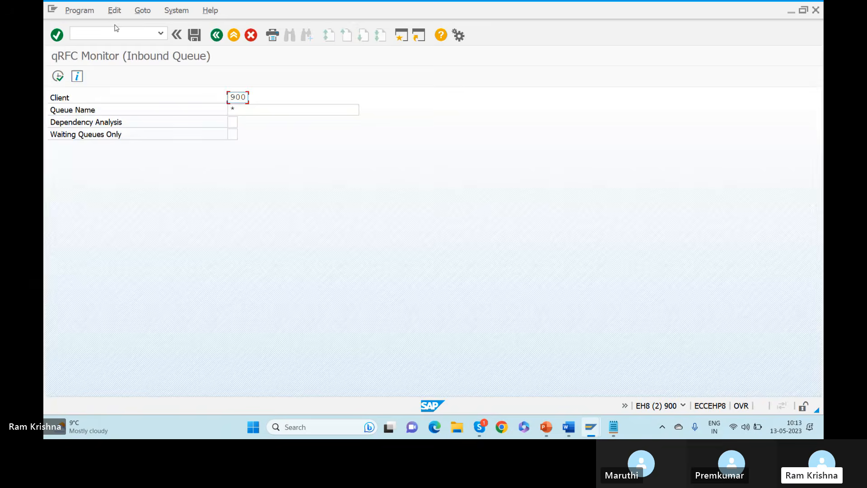
pyautogui.click(56, 80)
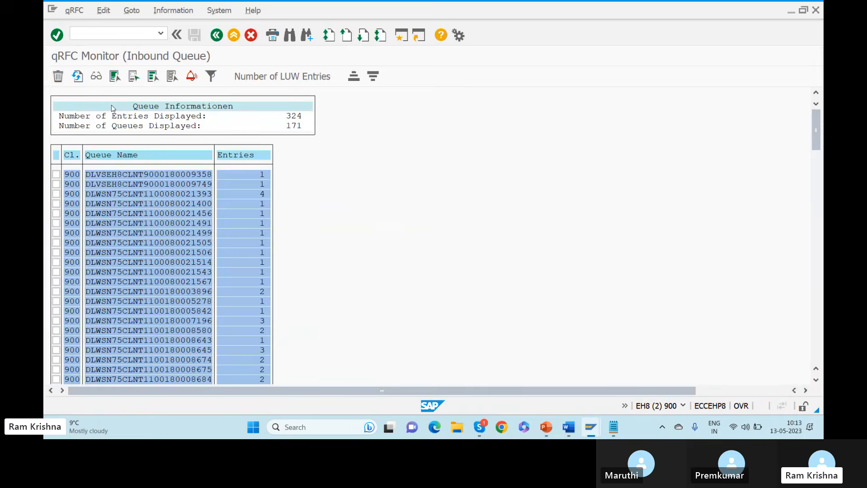
pyautogui.hotkey('ctrl', 'f')
pyautogui.click(393, 242)
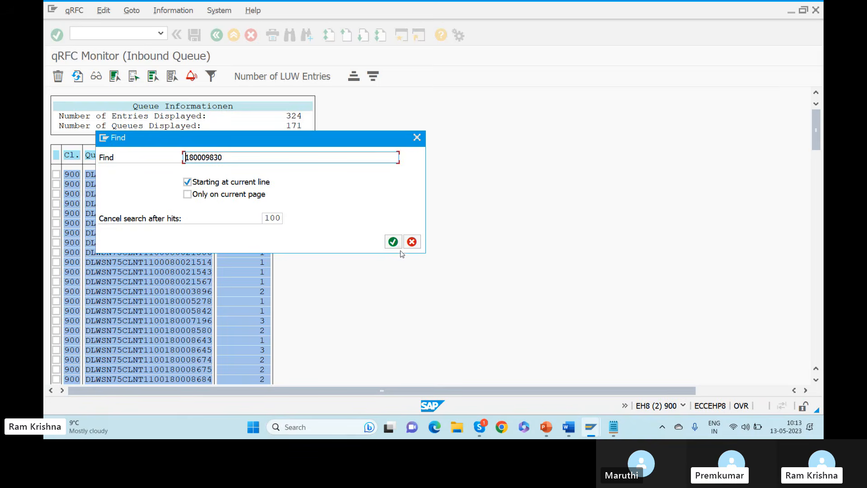
pyautogui.click(220, 84)
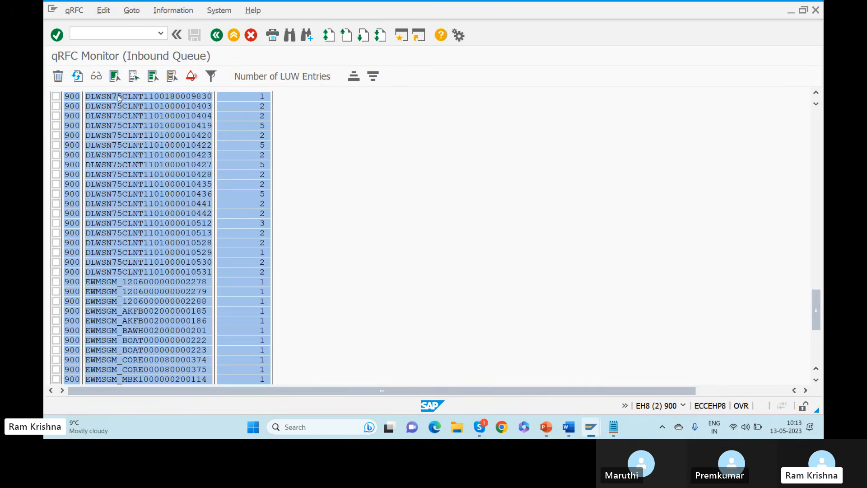
pyautogui.doubleClick(120, 98)
pyautogui.click(97, 126)
# Reset the queue's SYSFAIL status, activate it, and refresh until it shows RUNNING.
pyautogui.click(104, 9)
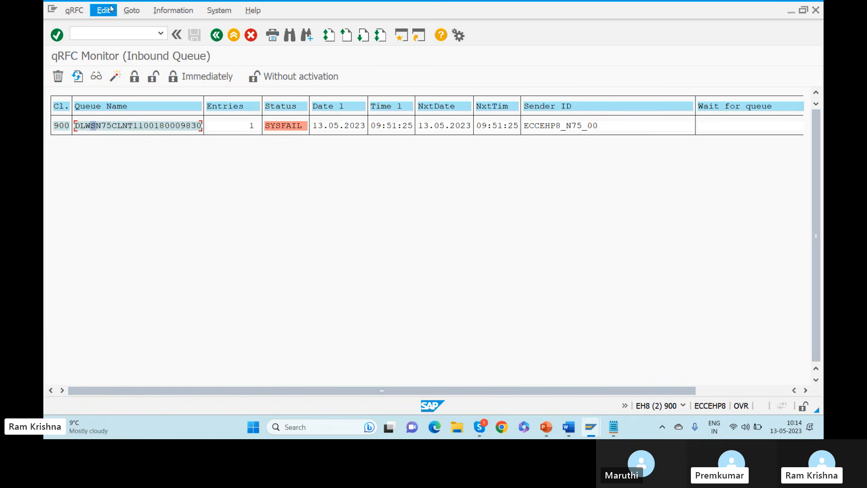
pyautogui.click(137, 161)
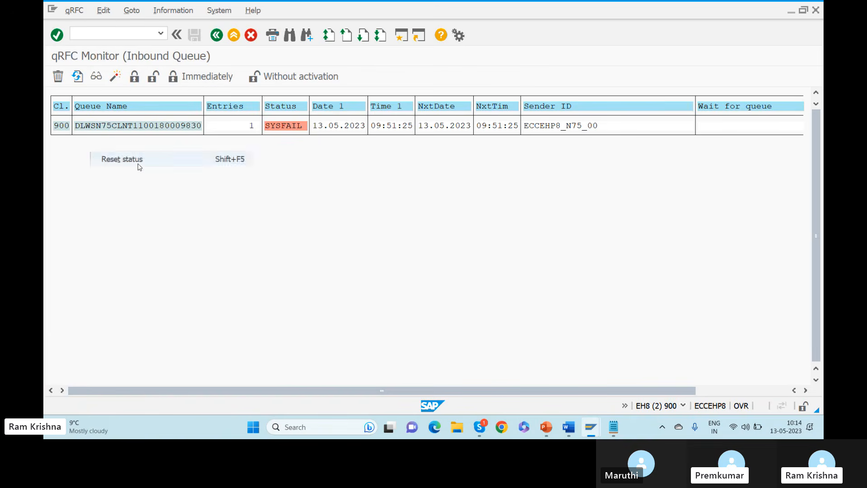
pyautogui.click(78, 77)
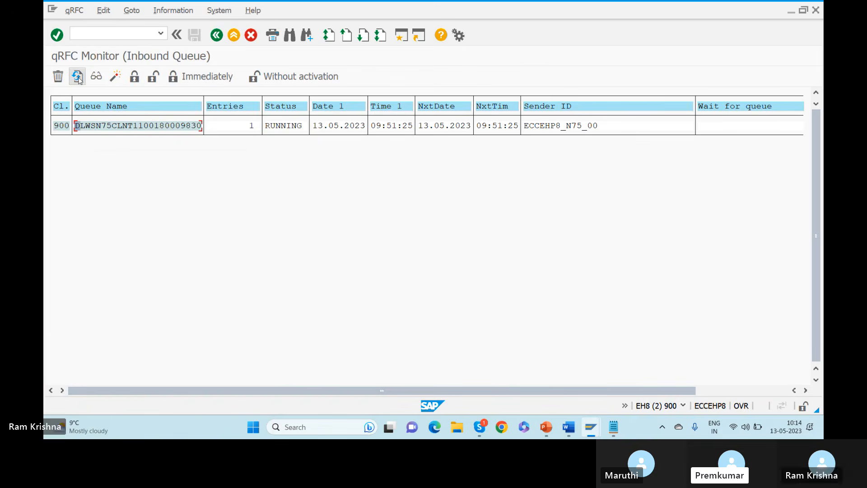
pyautogui.click(79, 78)
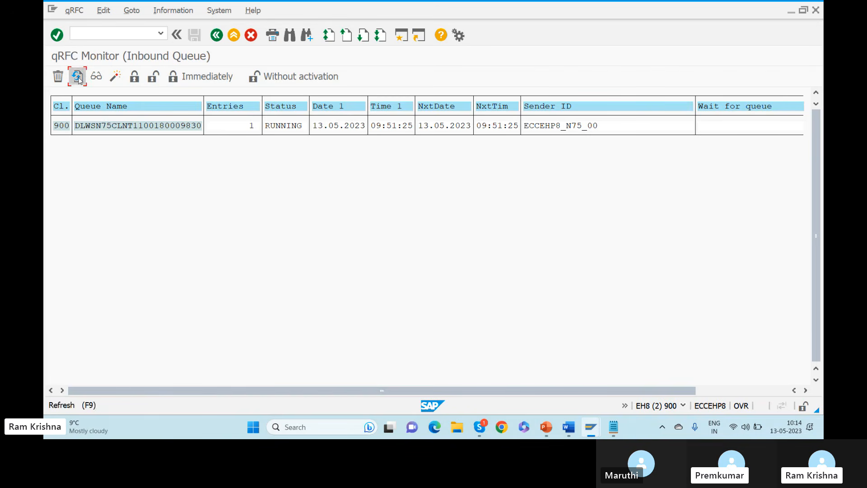
pyautogui.click(78, 78)
pyautogui.click(79, 78)
pyautogui.click(78, 78)
pyautogui.click(217, 37)
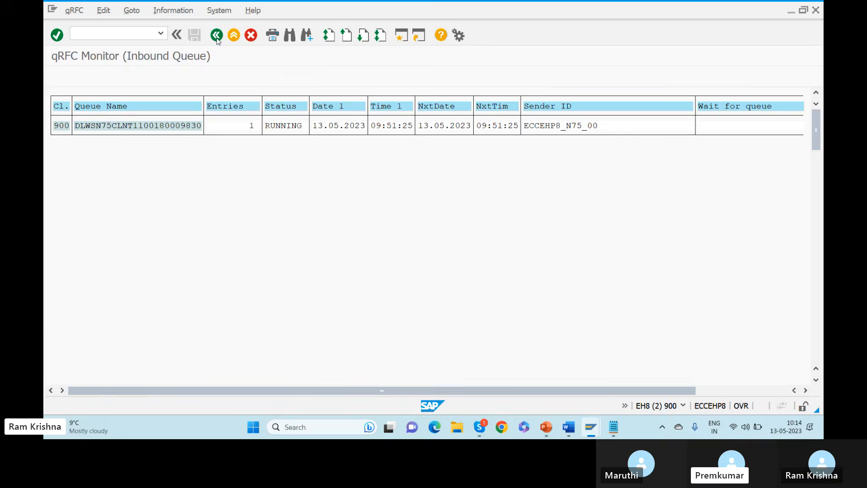
# Search the queue list for 180009830, open the matching queue, then return to the list.
pyautogui.hotkey('ctrl', 'f')
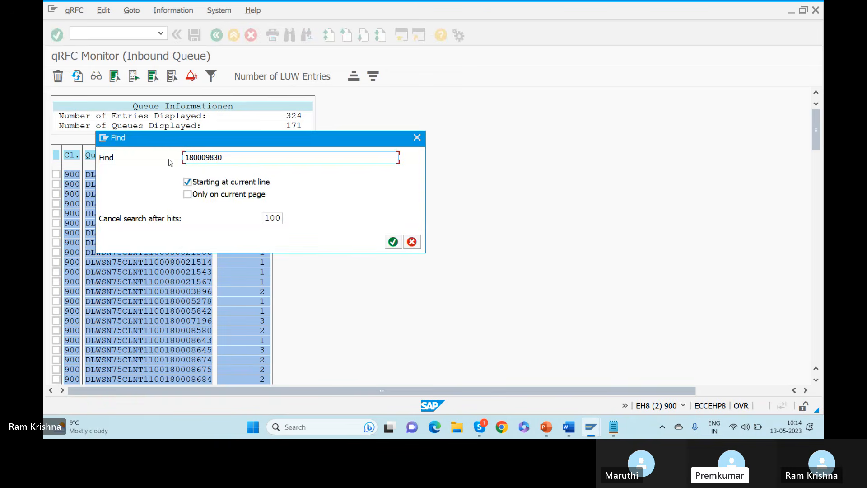
pyautogui.click(393, 241)
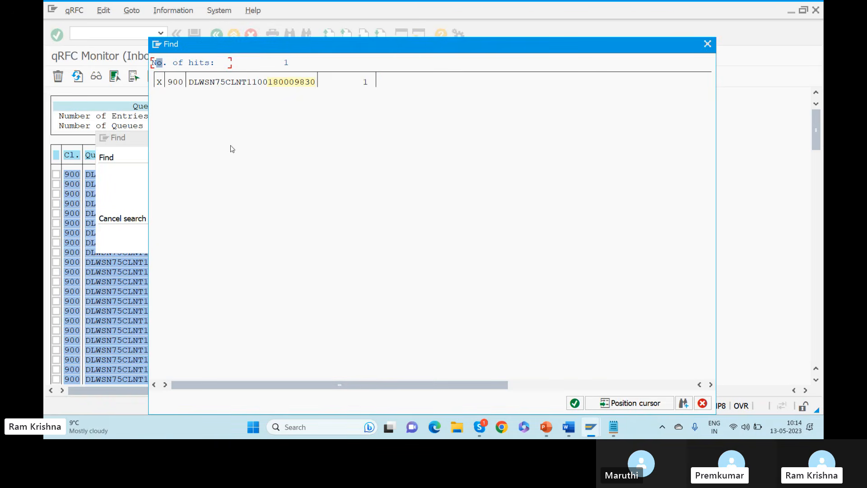
pyautogui.doubleClick(217, 83)
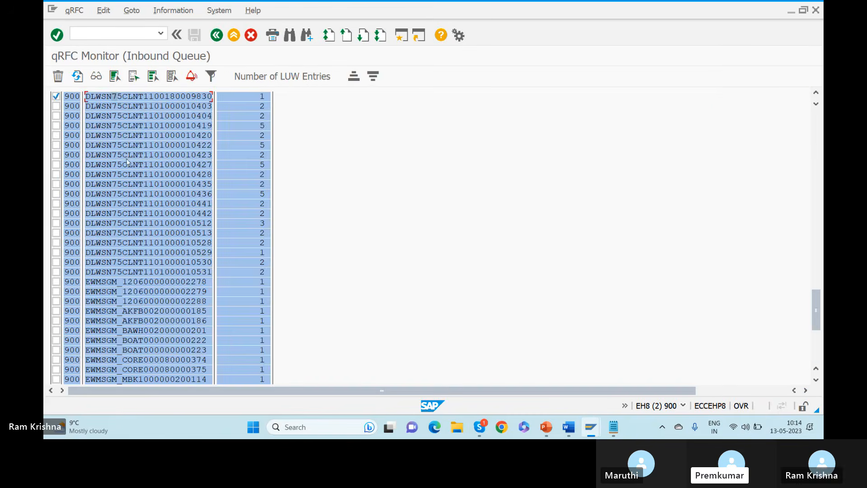
pyautogui.doubleClick(126, 97)
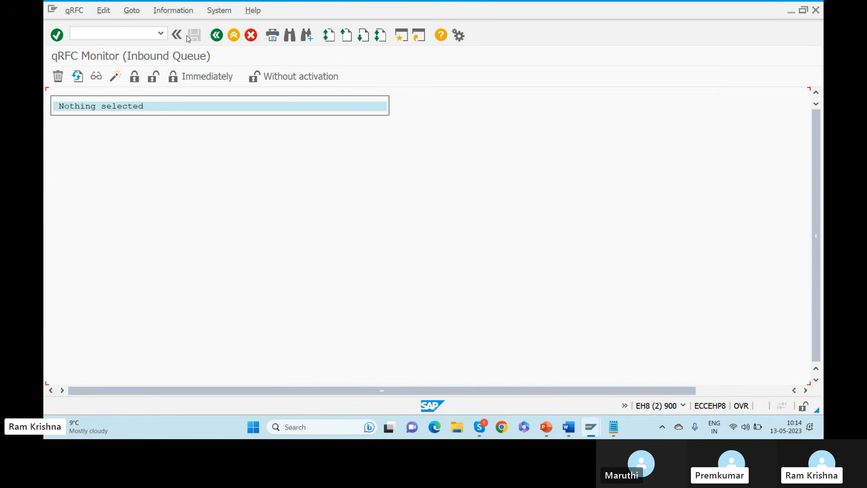
pyautogui.click(219, 35)
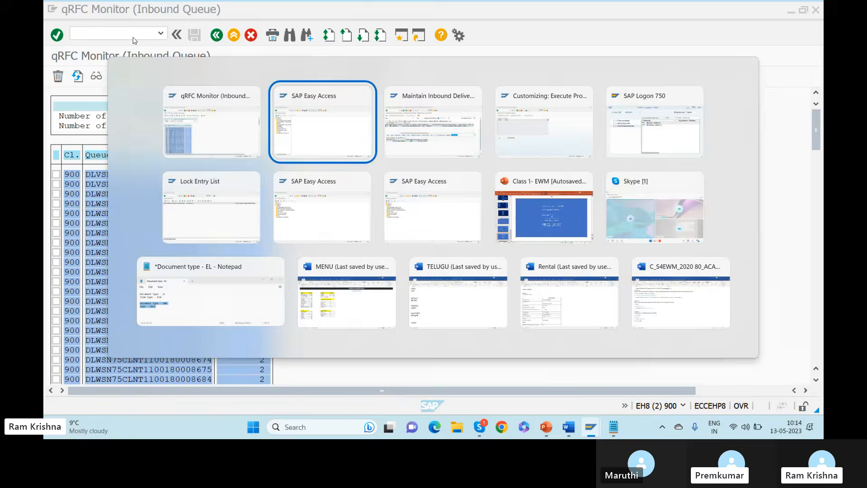
# Run /nvl33n to display inbound delivery 180009830.
pyautogui.click(104, 31)
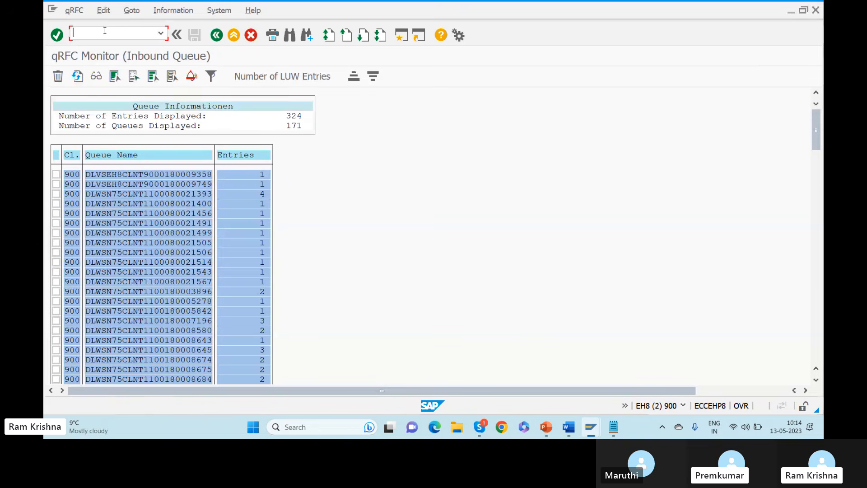
pyautogui.write('/nvl33n')
pyautogui.press('Return')
pyautogui.press('Return')
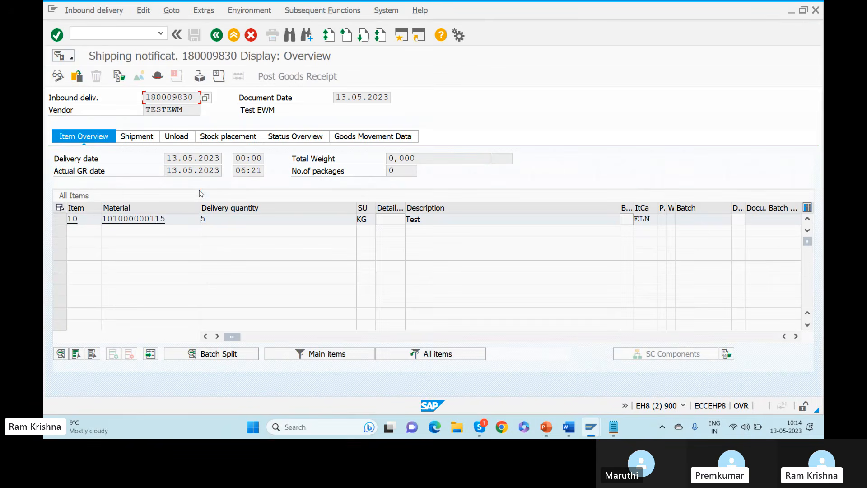
pyautogui.click(216, 218)
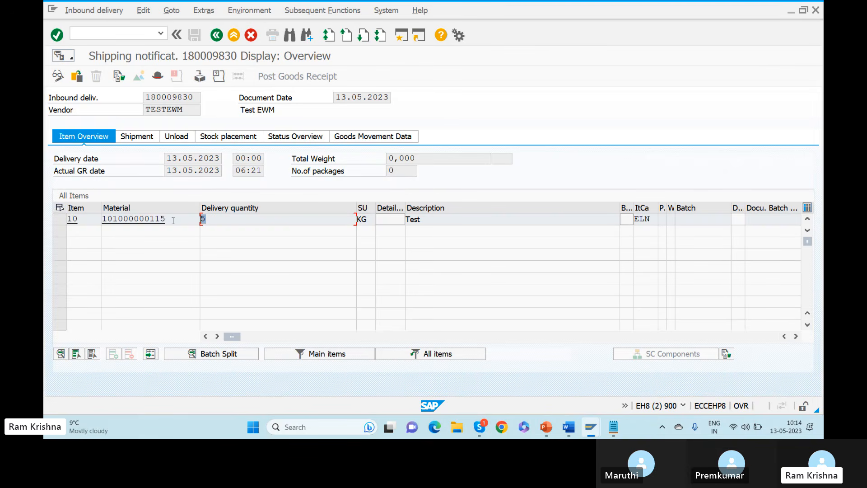
pyautogui.click(213, 221)
pyautogui.hotkey('alt', 'Tab')
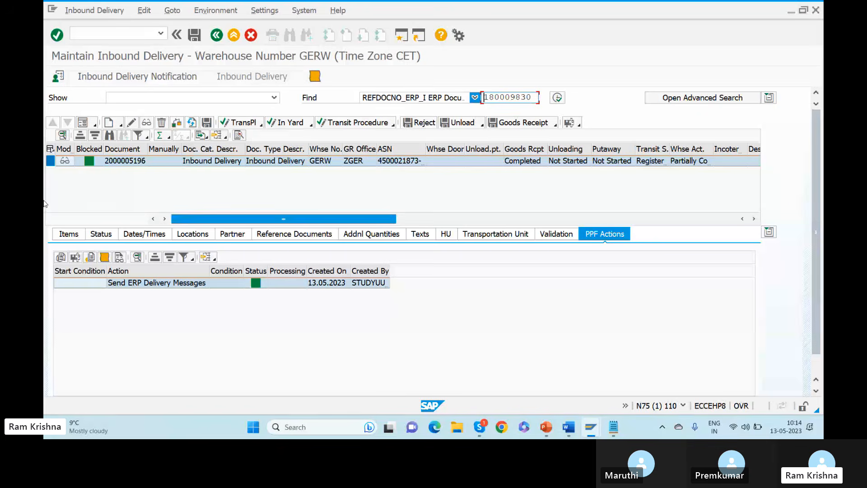
pyautogui.click(66, 234)
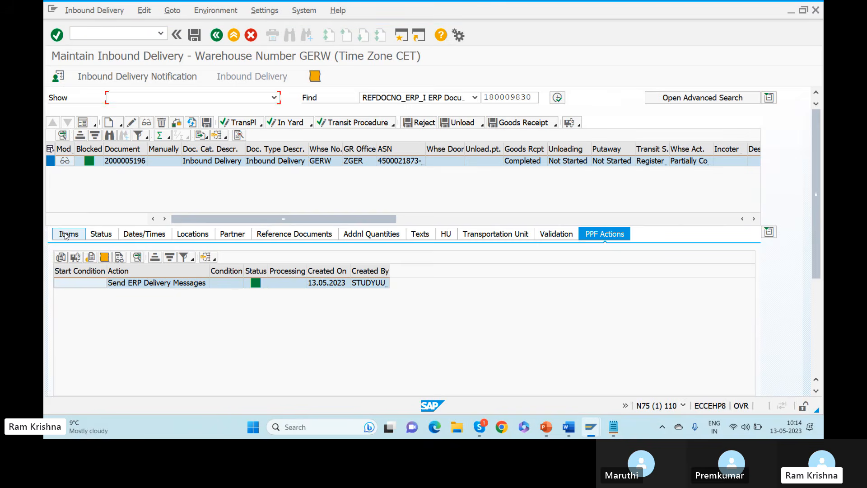
pyautogui.hotkey('alt', 'Tab')
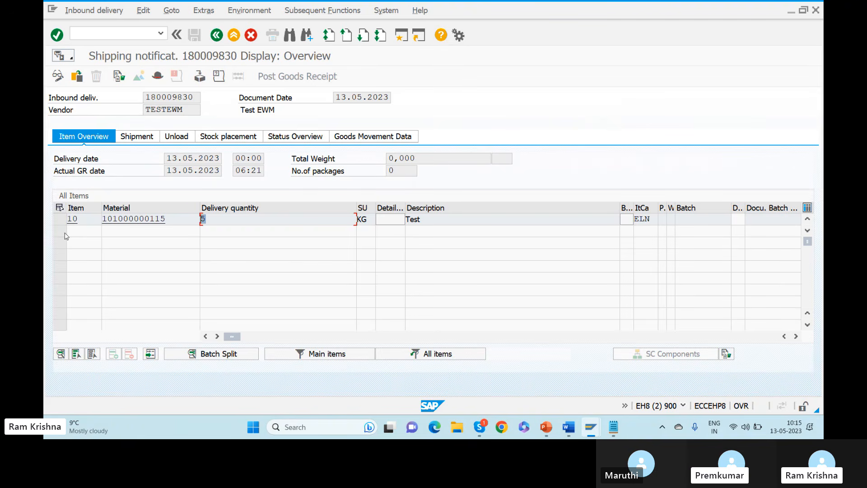
# Review the goods movement data and item 10's 5 KG delivery quantity.
pyautogui.click(349, 136)
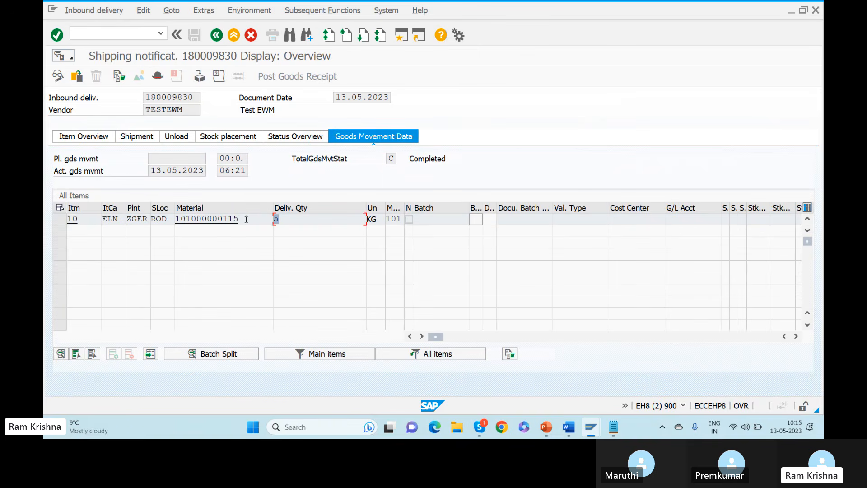
pyautogui.click(84, 141)
pyautogui.click(217, 219)
pyautogui.hotkey('alt', 'Tab')
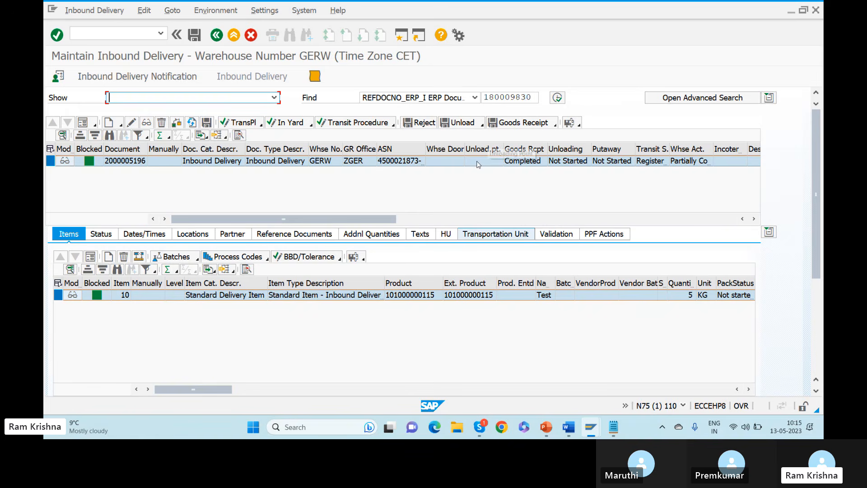
pyautogui.click(556, 126)
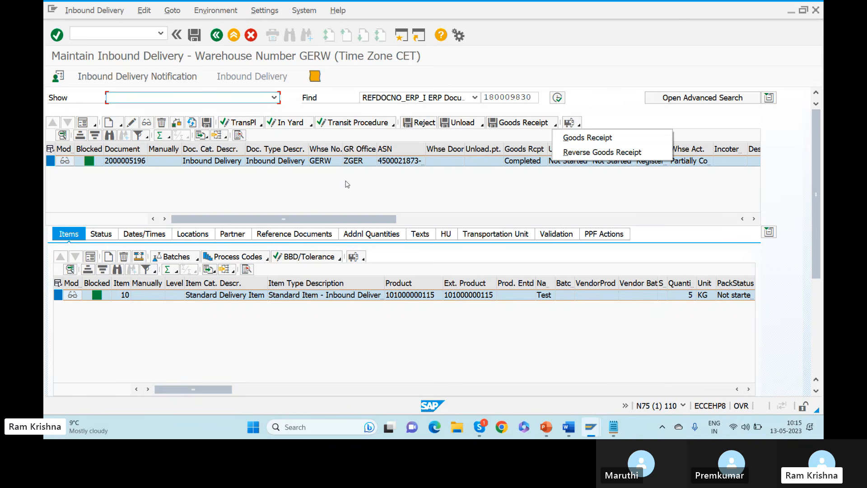
pyautogui.click(600, 153)
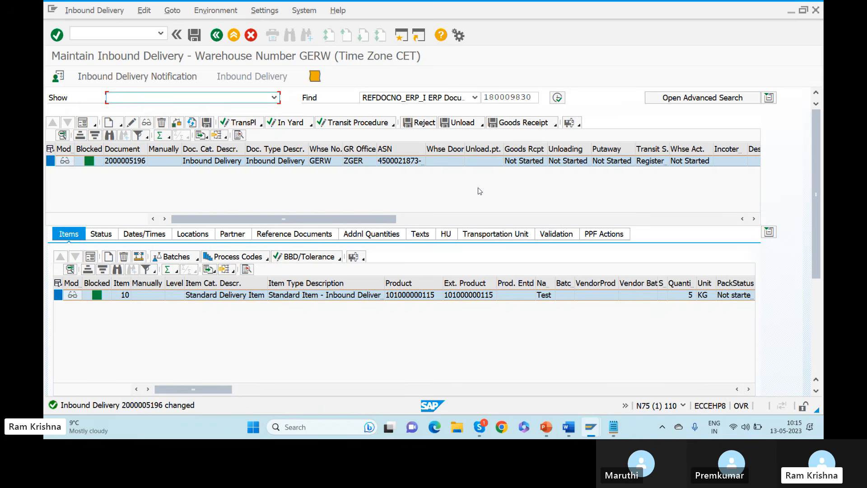
pyautogui.click(603, 233)
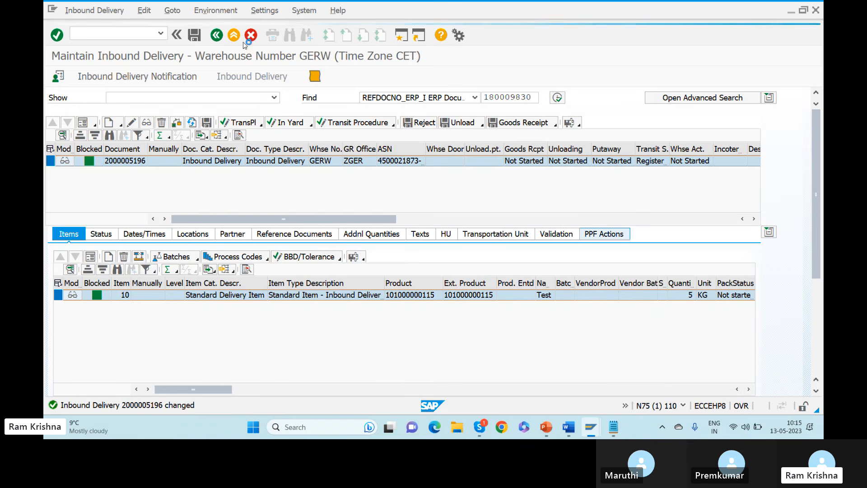
pyautogui.click(197, 37)
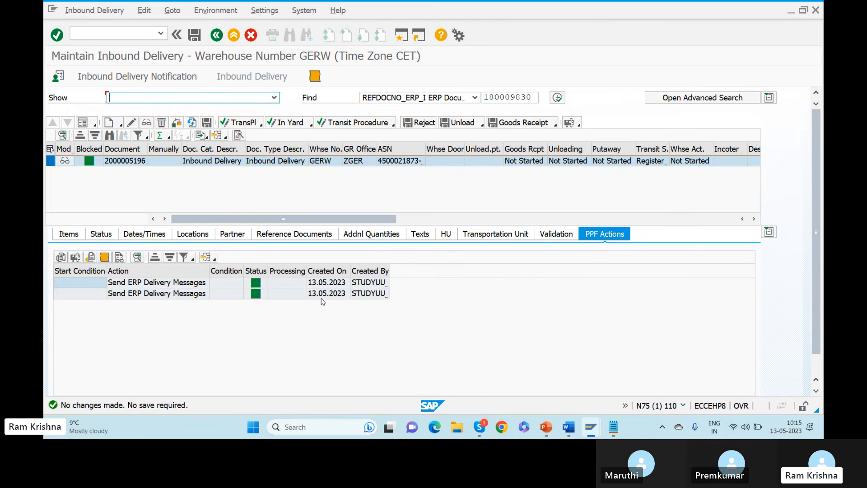
# Return the shipping notification to its initial screen and check the EWM delivery's putaway status.
pyautogui.hotkey('alt', 'Tab')
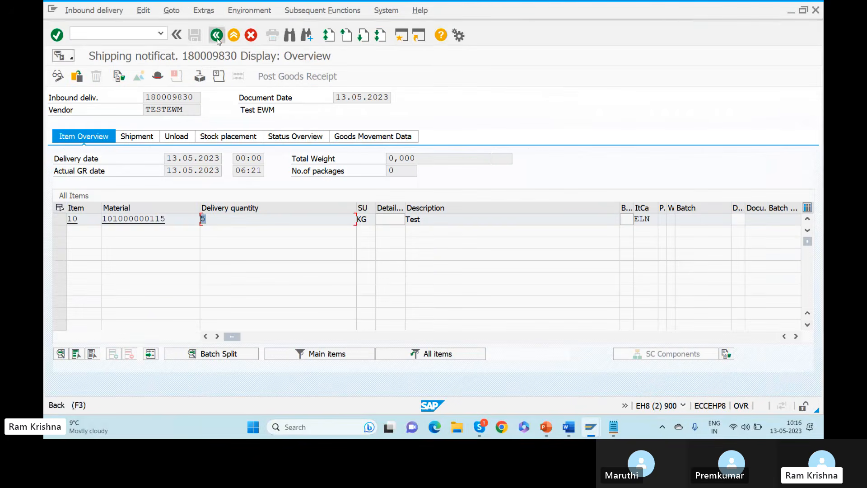
pyautogui.click(217, 40)
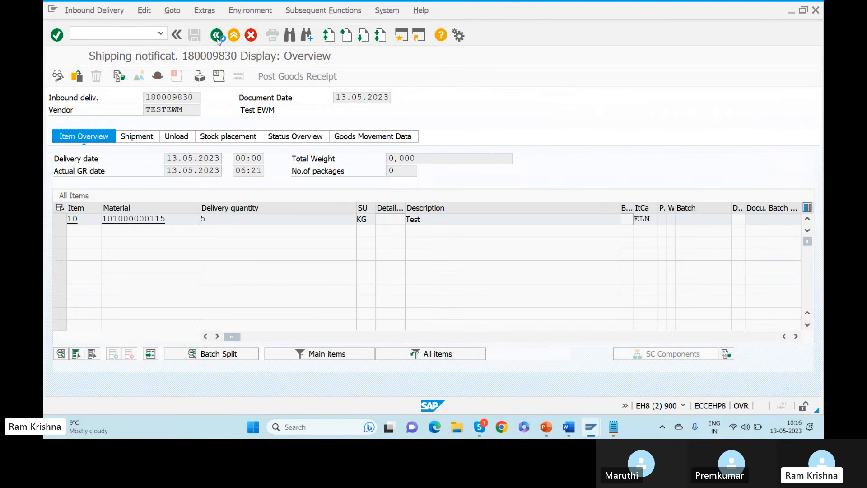
pyautogui.click(217, 40)
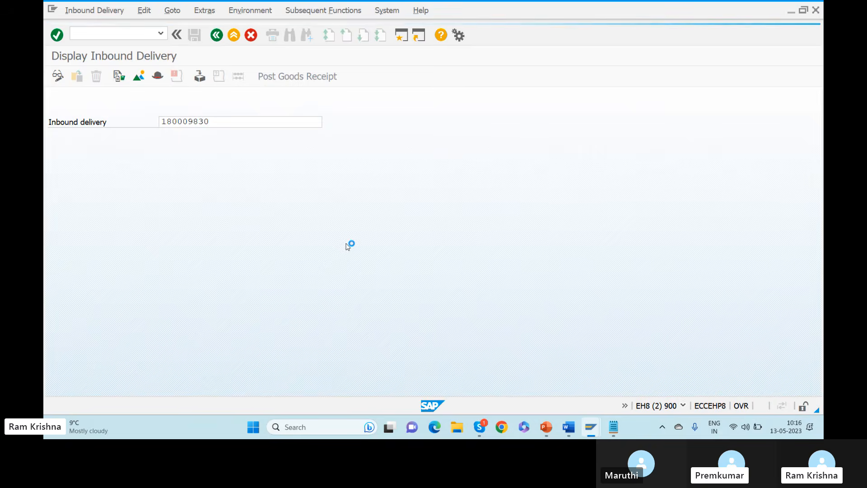
pyautogui.hotkey('alt', 'Tab')
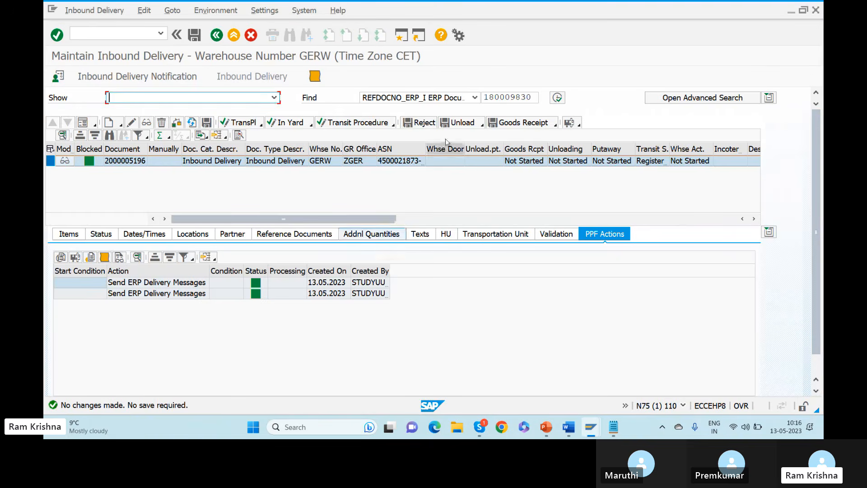
pyautogui.click(602, 162)
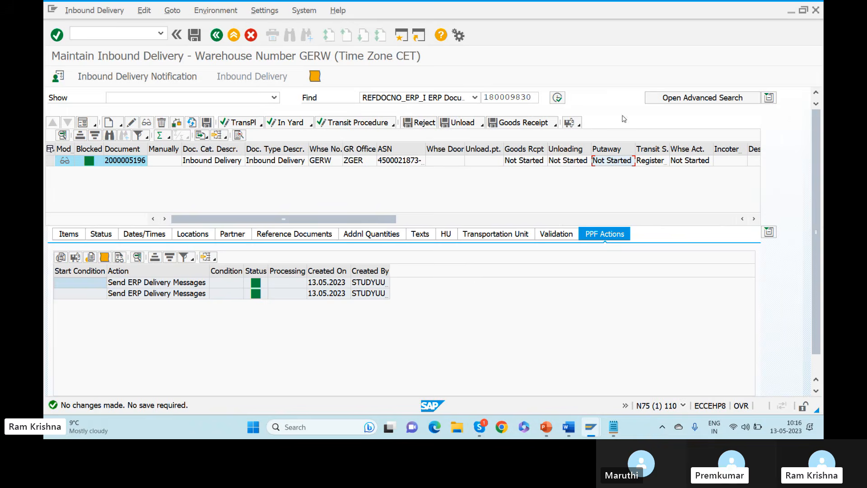
pyautogui.hotkey('alt', 'Tab')
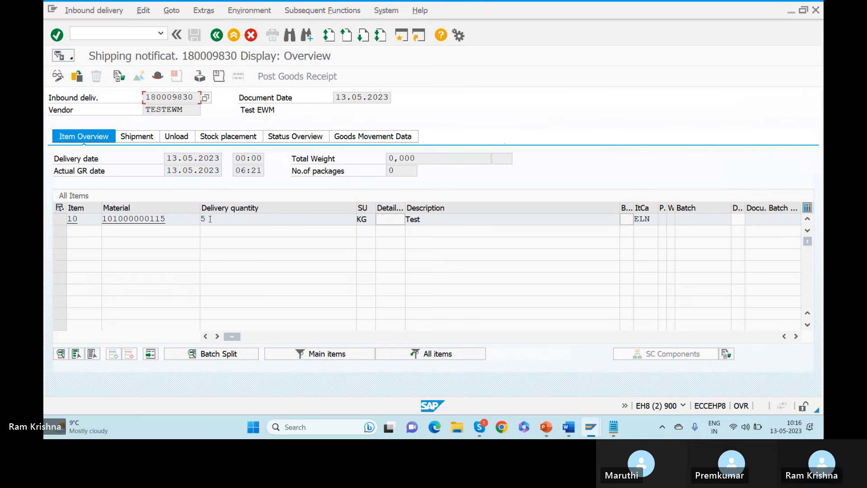
pyautogui.hotkey('alt', 'Tab')
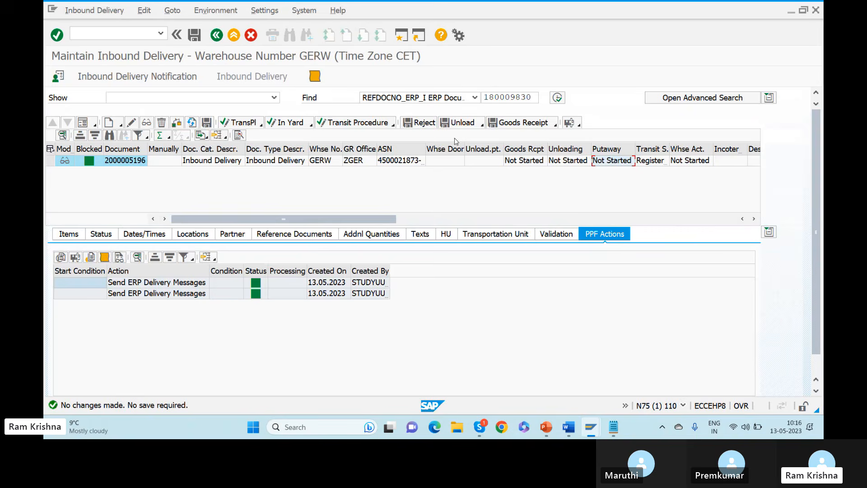
# Copy reference number 180009830 and enter /osm in the shipping notification window.
pyautogui.moveTo(534, 96); pyautogui.dragTo(505, 97)
pyautogui.hotkey('ctrl', 'c')
pyautogui.hotkey('alt', 'Tab')
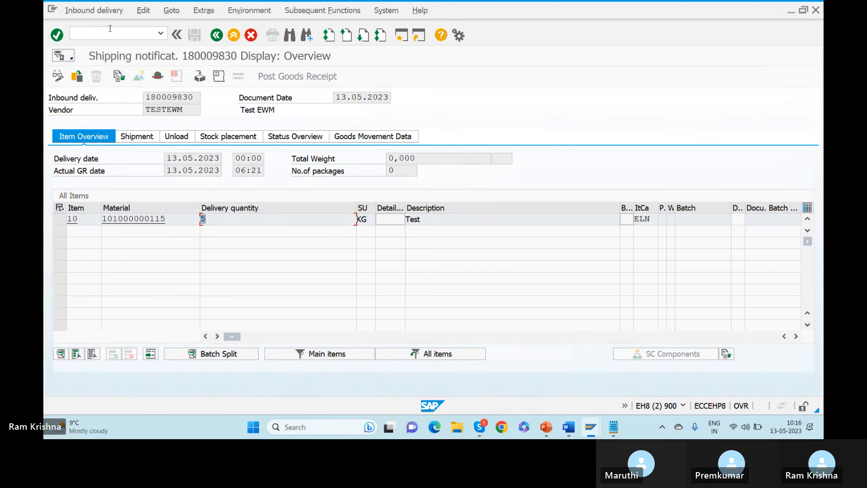
pyautogui.click(99, 33)
pyautogui.write('/osm')
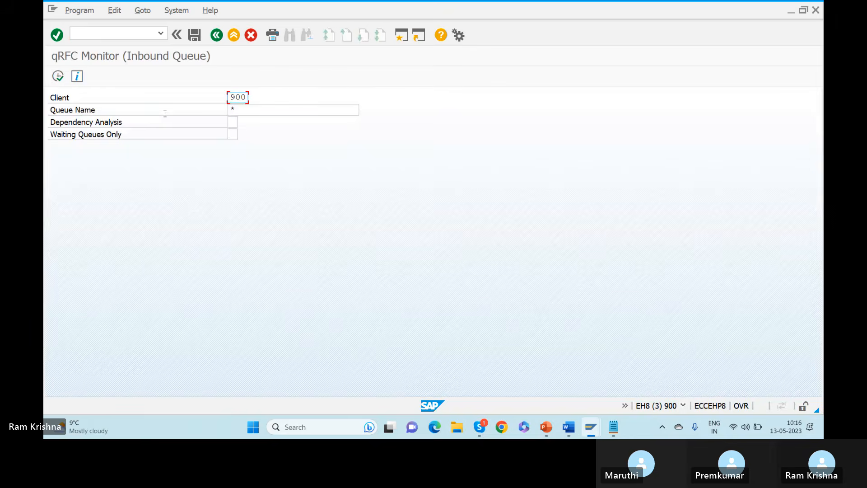
# Search all inbound queues for 180009830 from the list start, finding no hits.
pyautogui.click(57, 76)
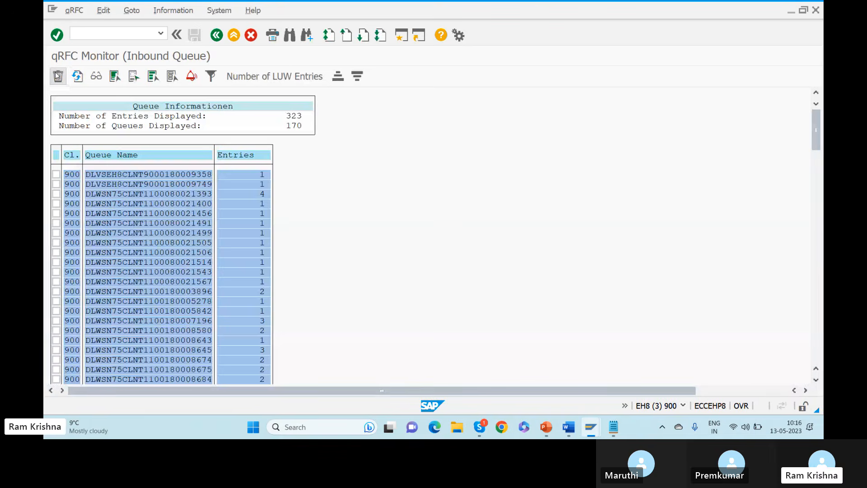
pyautogui.hotkey('ctrl', 'f')
pyautogui.hotkey('ctrl', 'v')
pyautogui.press('Return')
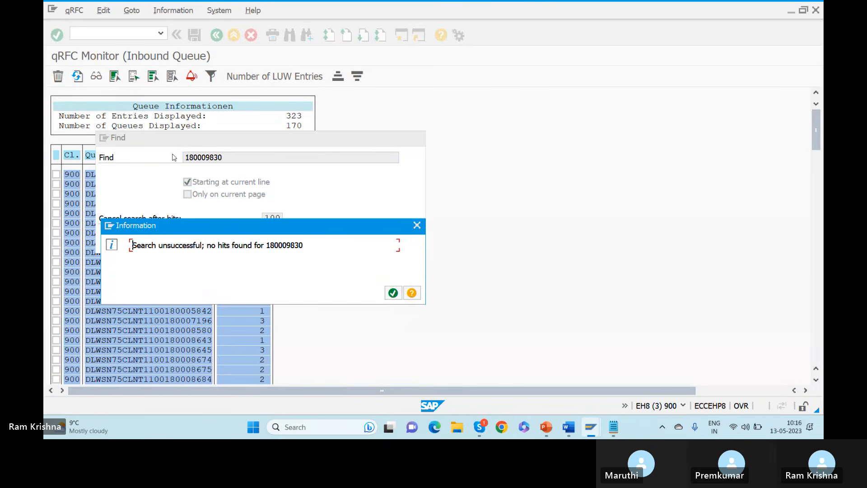
pyautogui.click(393, 293)
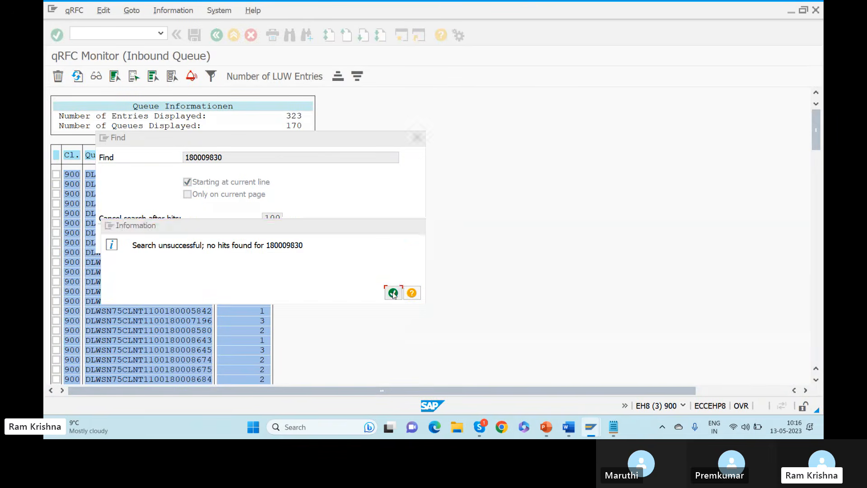
pyautogui.click(196, 185)
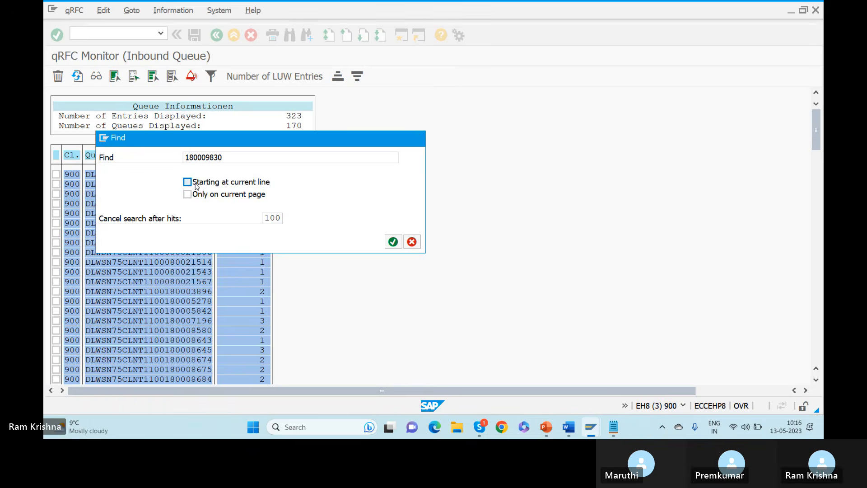
pyautogui.press('Return')
pyautogui.click(394, 293)
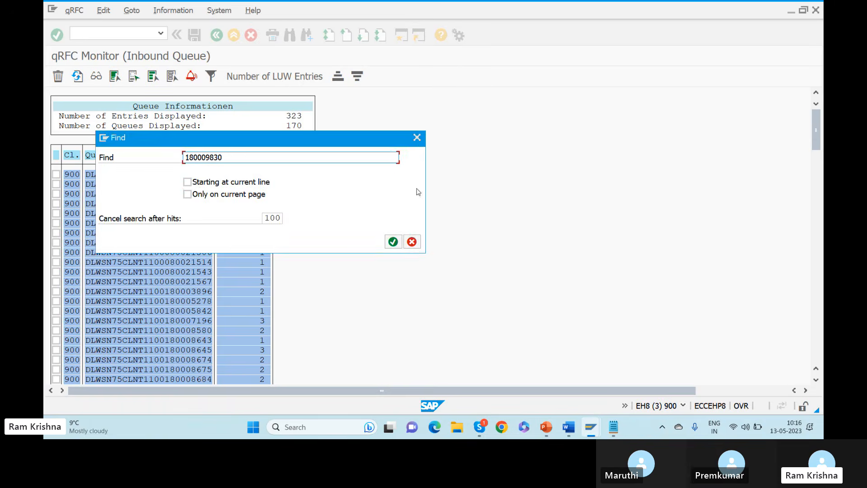
pyautogui.click(416, 138)
# Reload shipping notification 180009830, then launch VL31N via /nvl31n.
pyautogui.hotkey('alt', 'Tab')
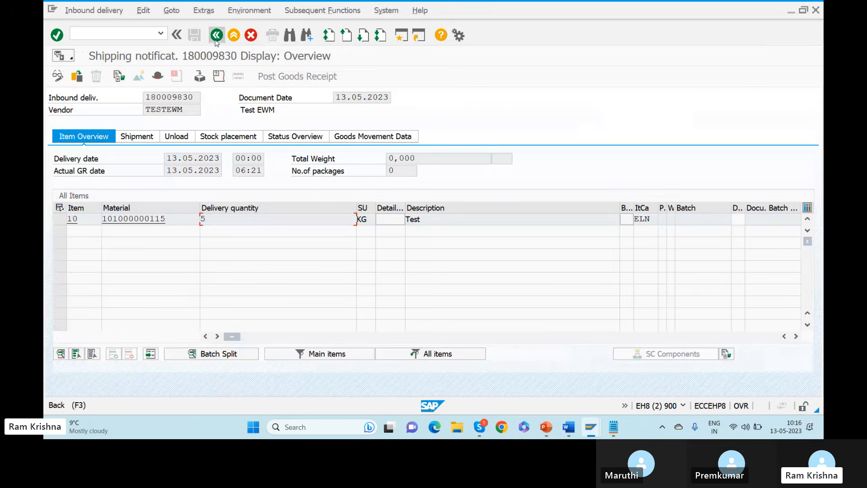
pyautogui.click(216, 36)
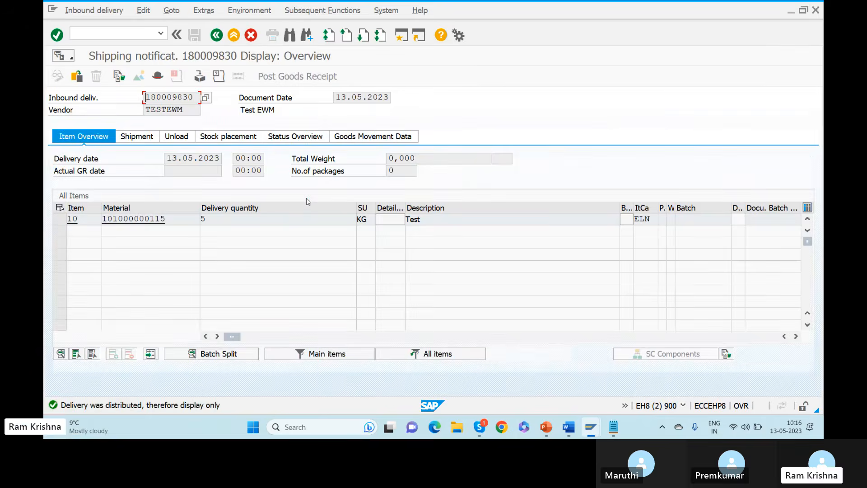
pyautogui.hotkey('alt', 'Tab')
pyautogui.hotkey('alt', 'Tab')
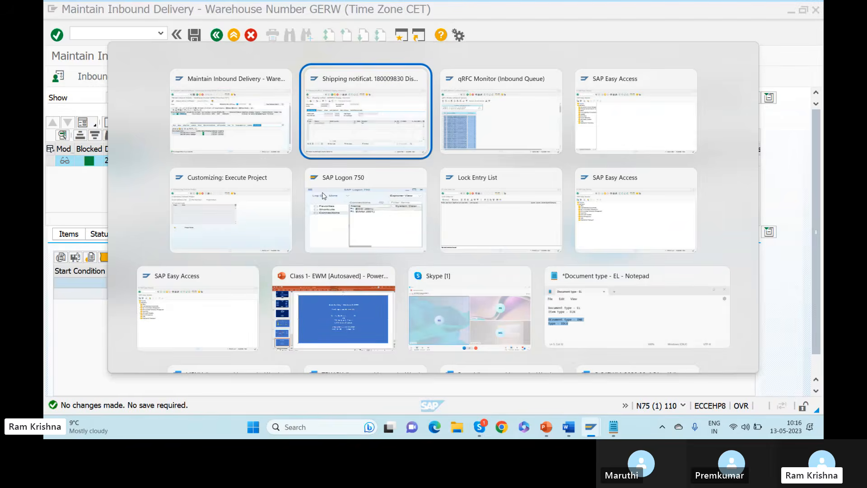
pyautogui.hotkey('alt', 'Tab')
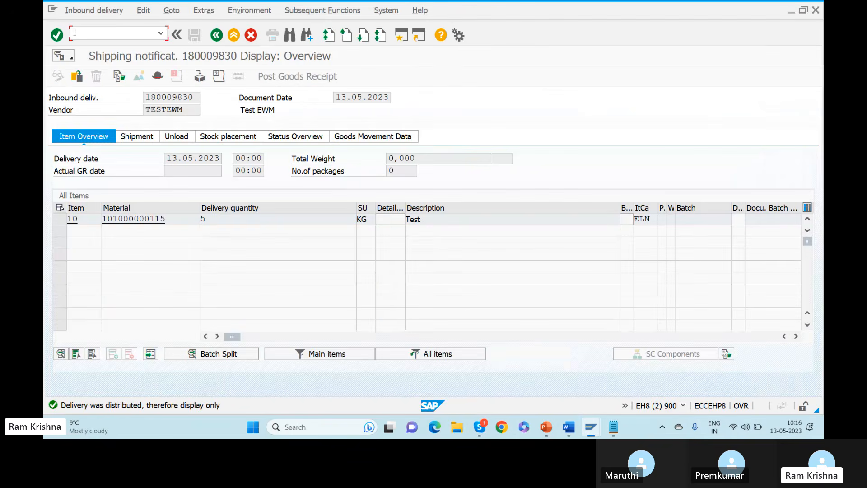
pyautogui.write('/nvl31n')
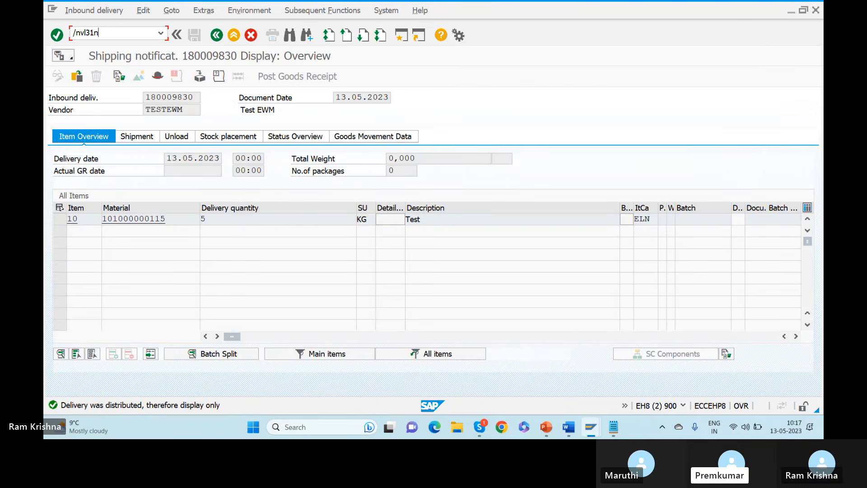
pyautogui.press('Return')
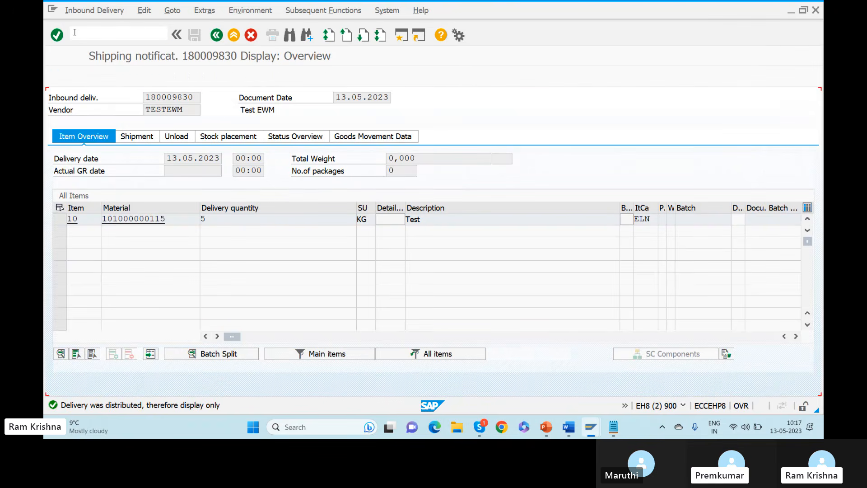
pyautogui.click(170, 183)
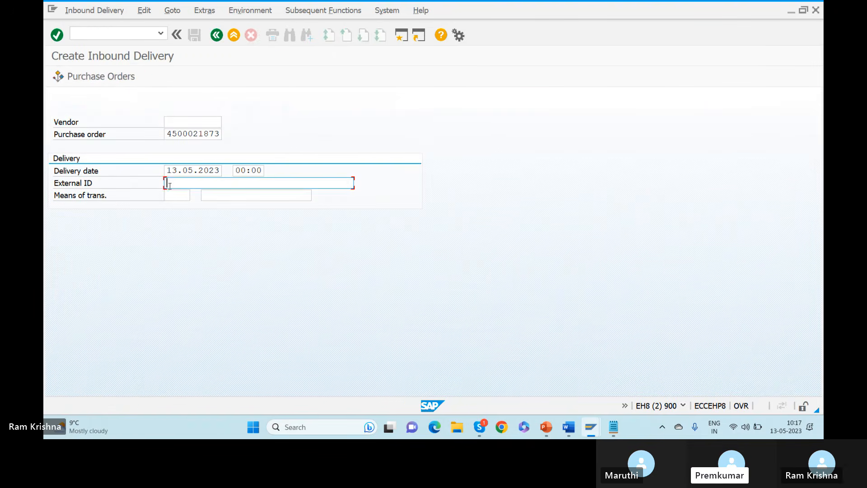
pyautogui.press('Return')
pyautogui.press('BackSpace')
pyautogui.write('500021873-5')
pyautogui.press('Return')
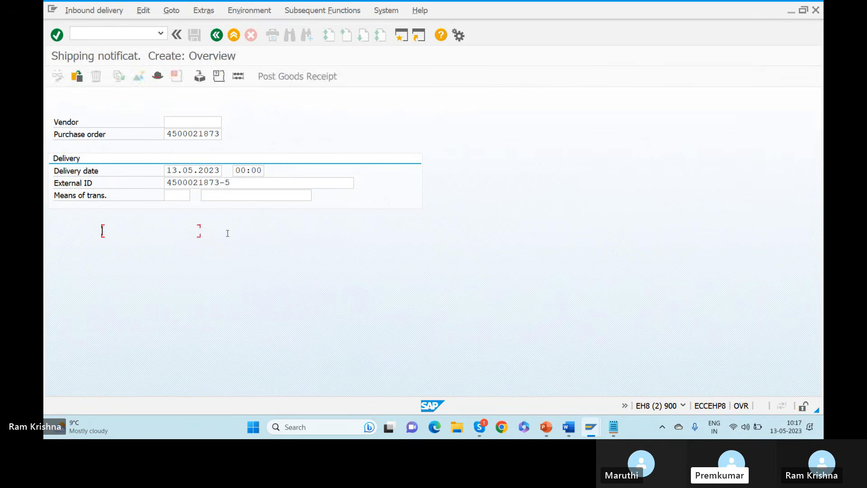
# Set item 10's delivery quantity to 20 and save the new inbound delivery.
pyautogui.moveTo(220, 220); pyautogui.dragTo(194, 217)
pyautogui.write('20')
pyautogui.press('Return')
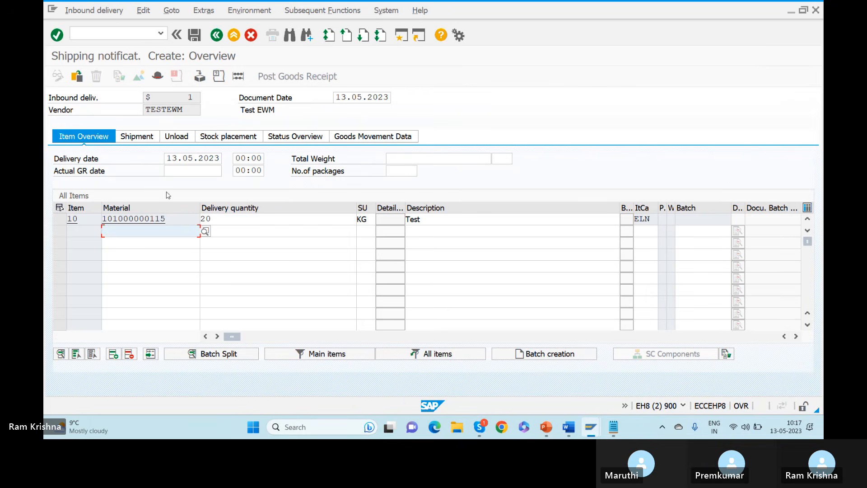
pyautogui.click(194, 34)
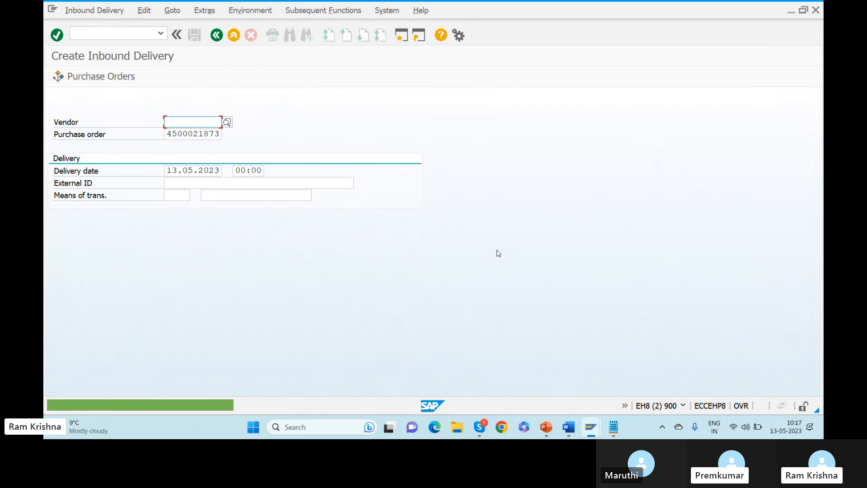
pyautogui.hotkey('alt', 'Tab')
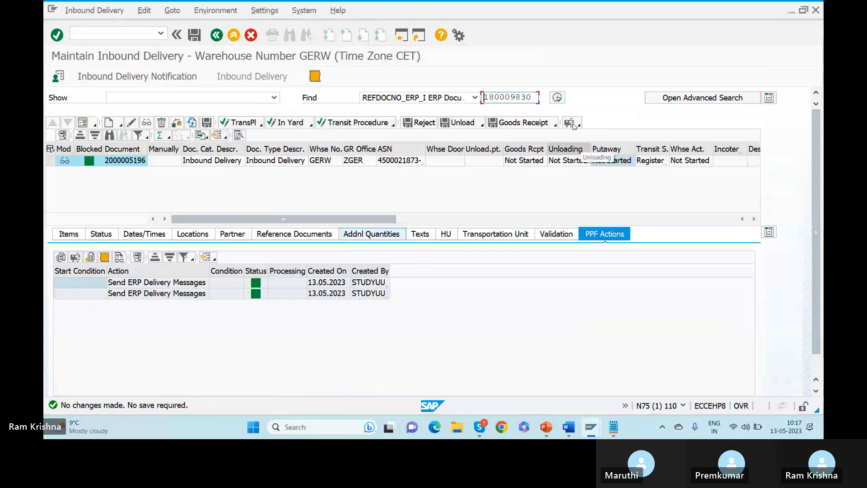
# Search for the delivery with reference 180009831 and select item 10 at 20 KG.
pyautogui.press('BackSpace')
pyautogui.press('BackSpace')
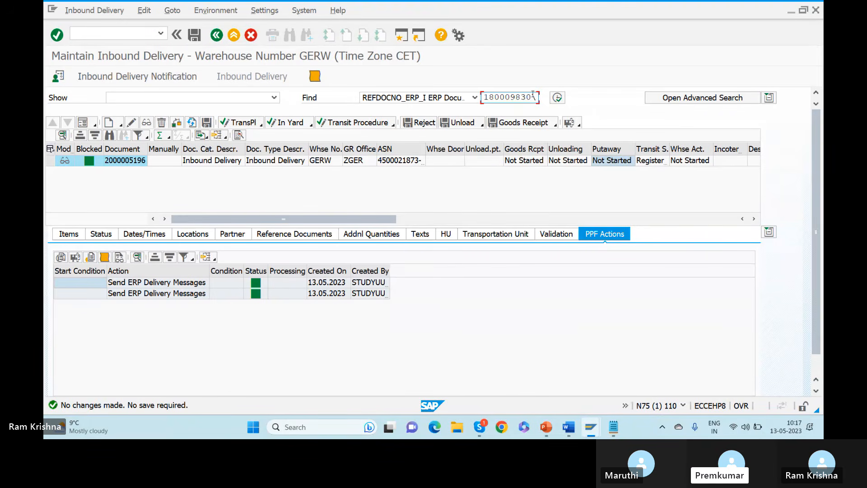
pyautogui.write('31')
pyautogui.click(559, 98)
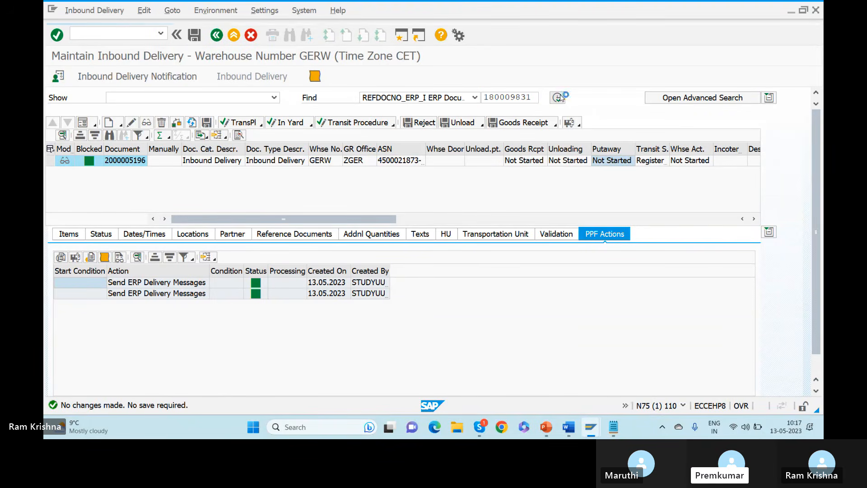
pyautogui.hotkey('alt', 'Tab')
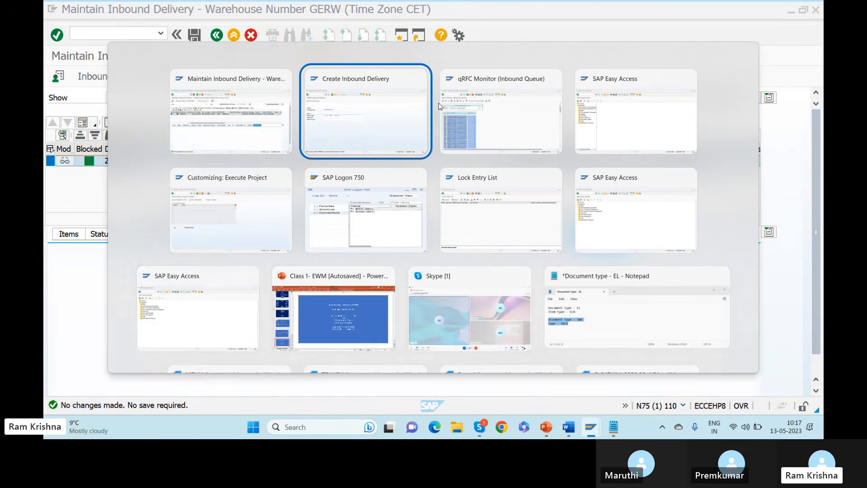
pyautogui.press('Escape')
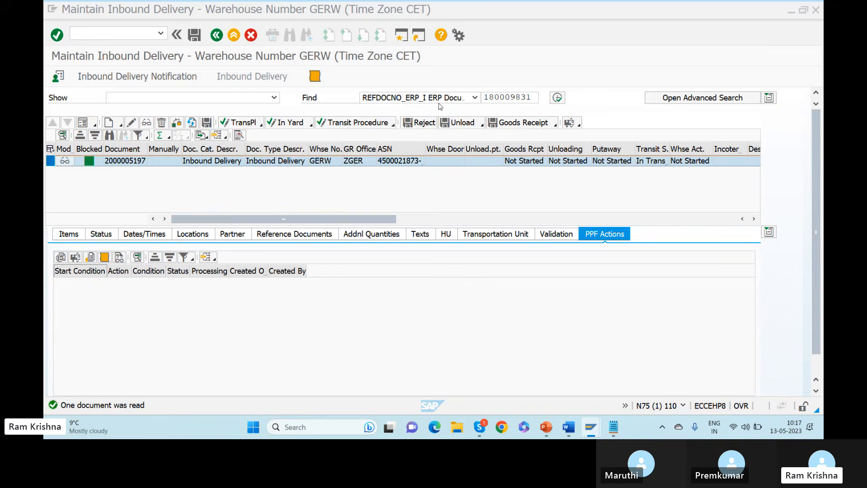
pyautogui.hotkey('alt', 'Tab')
pyautogui.hotkey('alt', 'Tab')
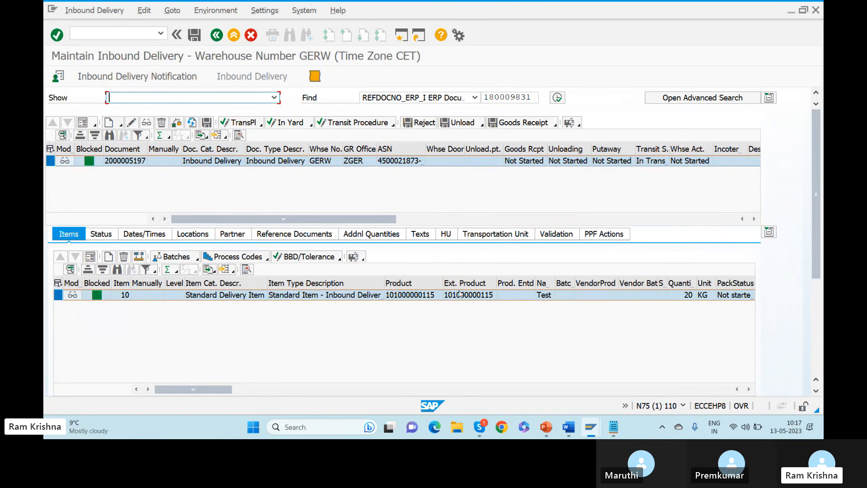
pyautogui.click(58, 296)
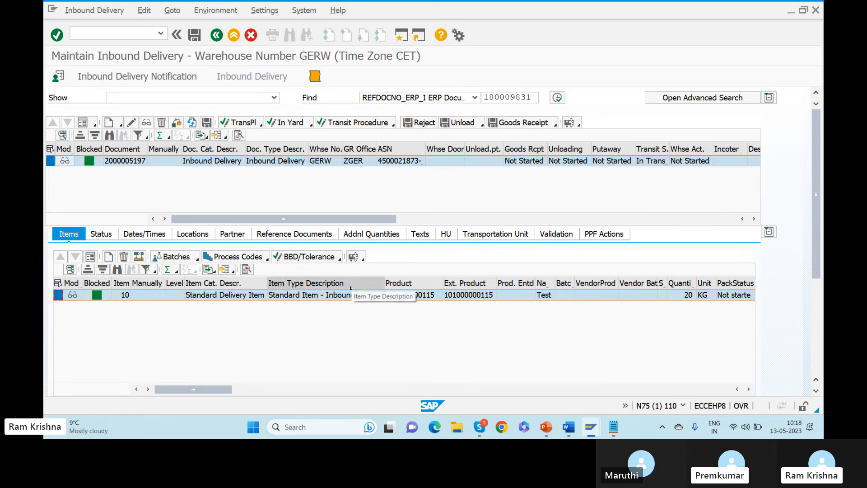
# Apply process code I002 with a -10 quantity difference to item 10 and save the delivery.
pyautogui.click(267, 260)
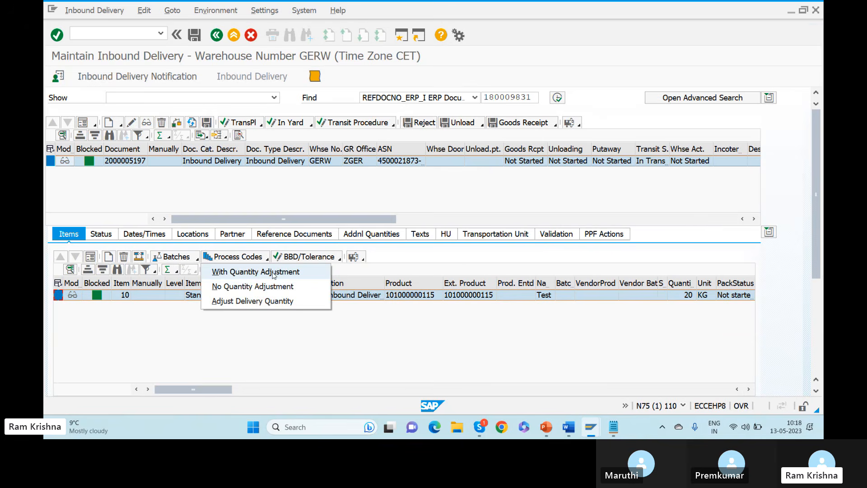
pyautogui.click(273, 273)
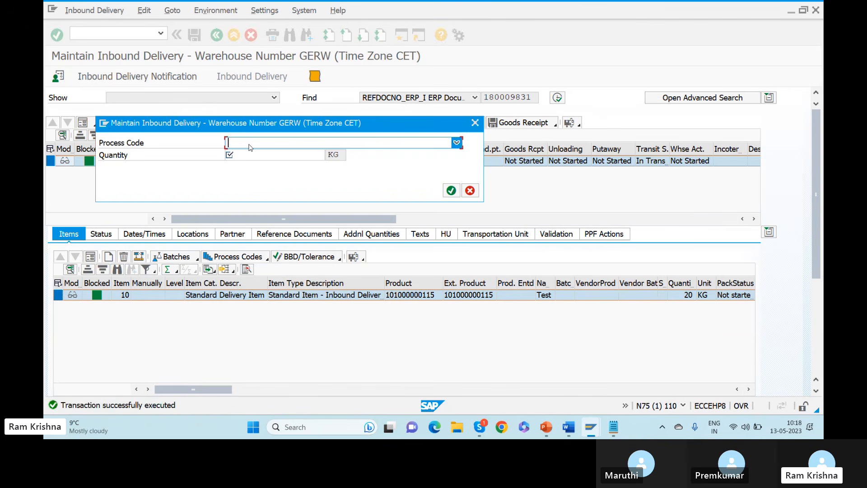
pyautogui.click(249, 145)
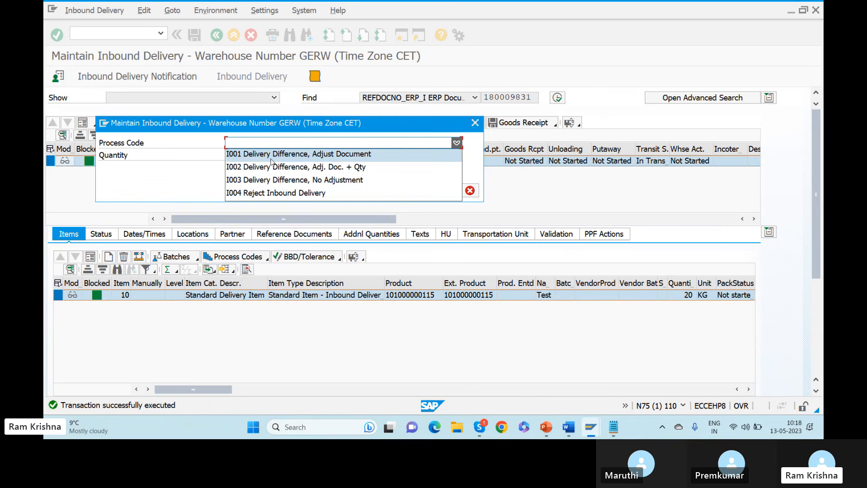
pyautogui.click(361, 171)
pyautogui.click(277, 155)
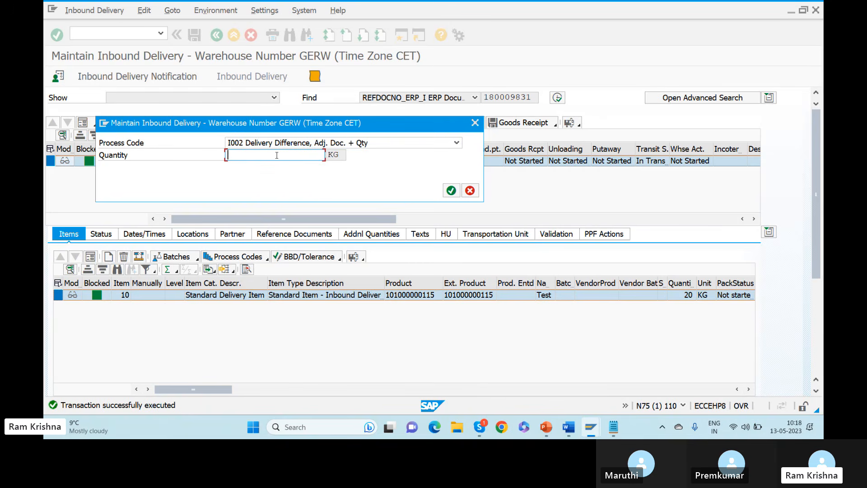
pyautogui.write('-10')
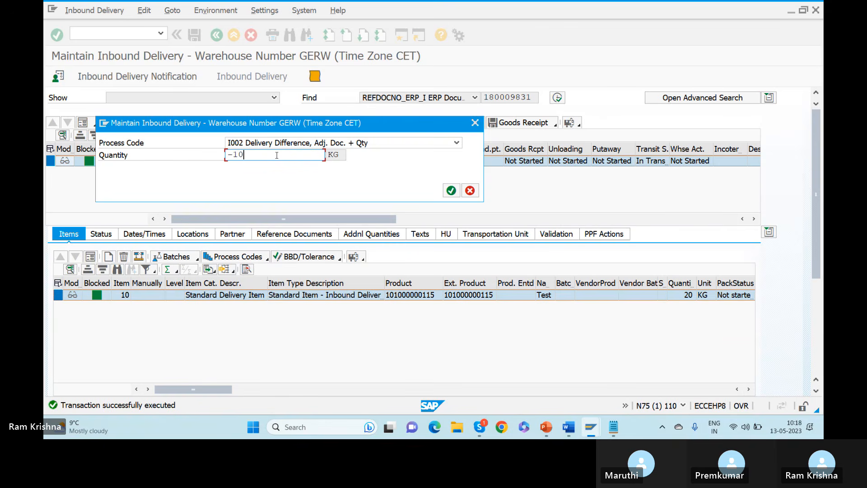
pyautogui.click(451, 190)
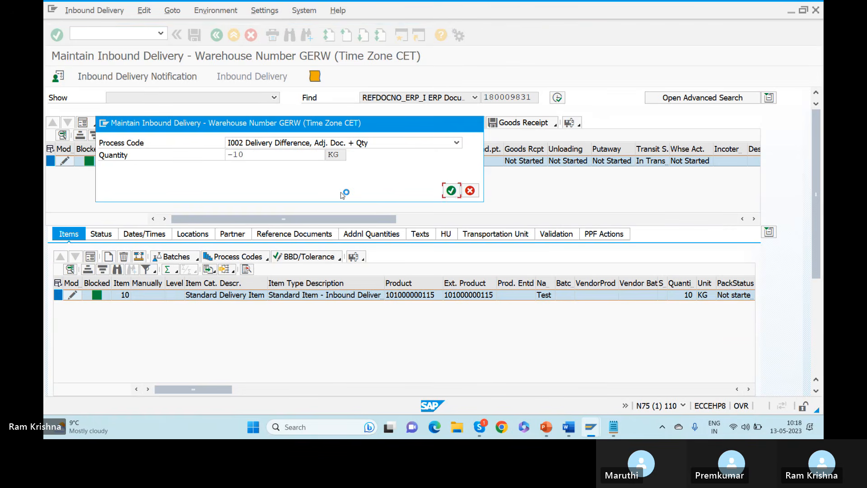
pyautogui.click(194, 34)
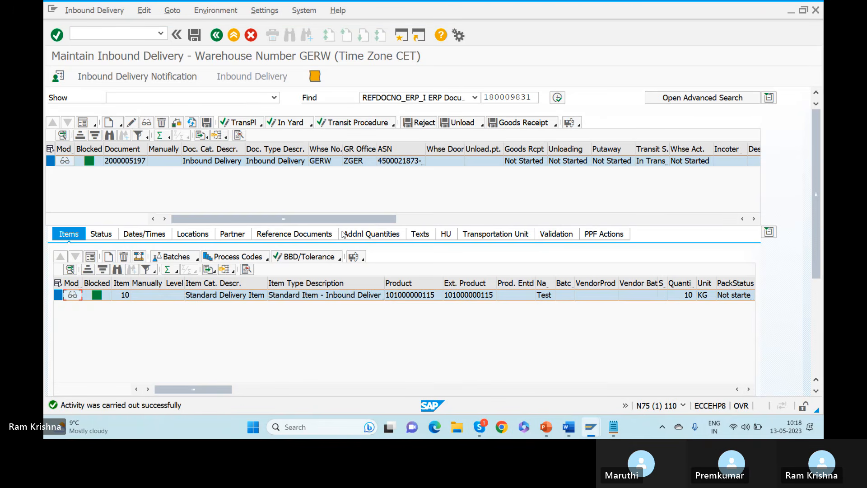
pyautogui.click(558, 98)
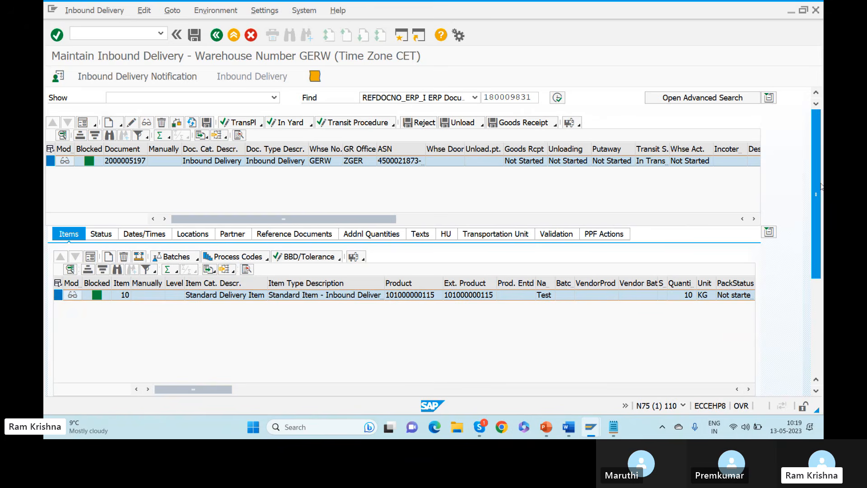
pyautogui.moveTo(816, 193); pyautogui.dragTo(816, 230)
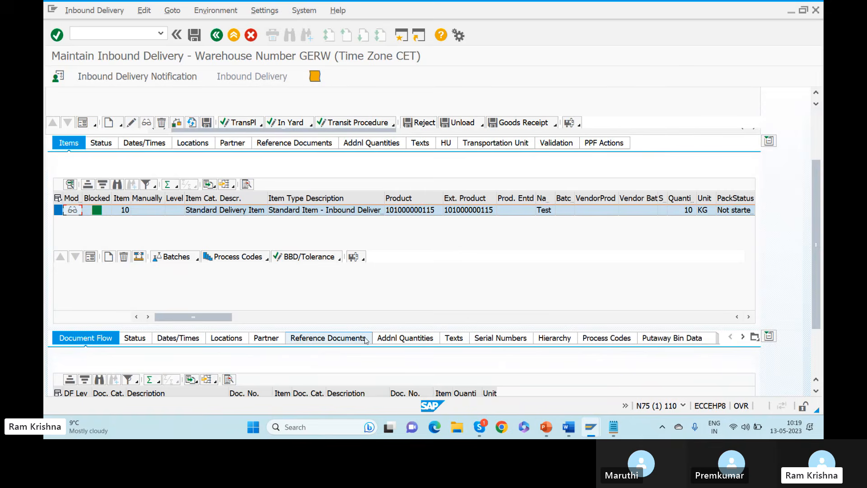
pyautogui.click(344, 338)
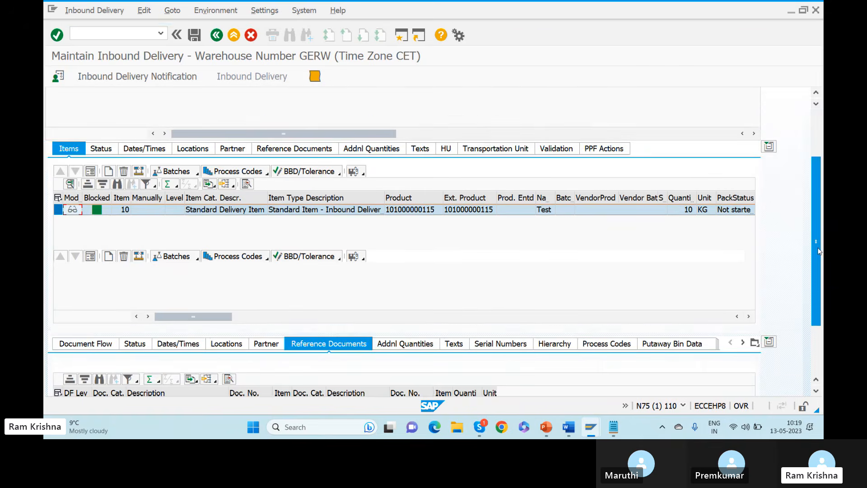
pyautogui.moveTo(814, 240); pyautogui.dragTo(815, 308)
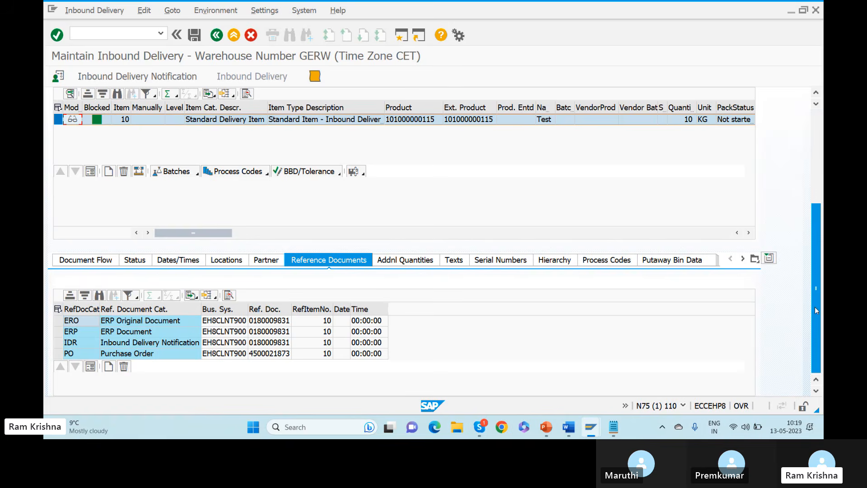
pyautogui.moveTo(815, 307); pyautogui.dragTo(811, 199)
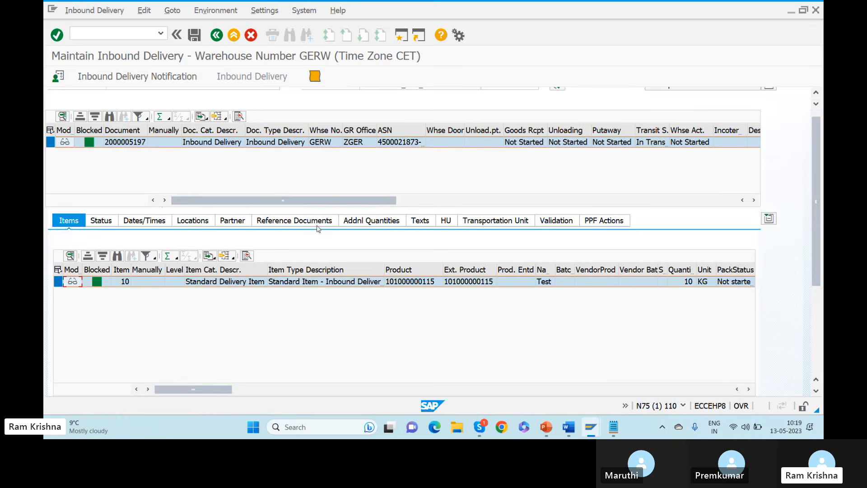
pyautogui.click(295, 221)
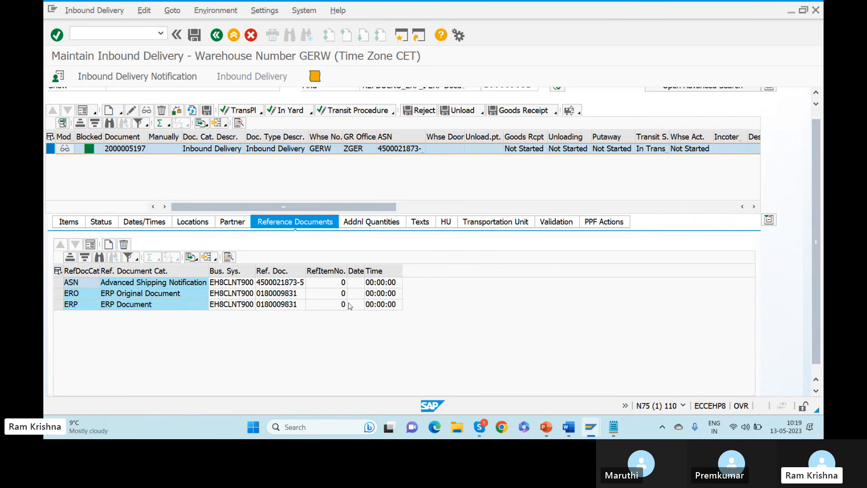
pyautogui.click(276, 306)
pyautogui.click(273, 296)
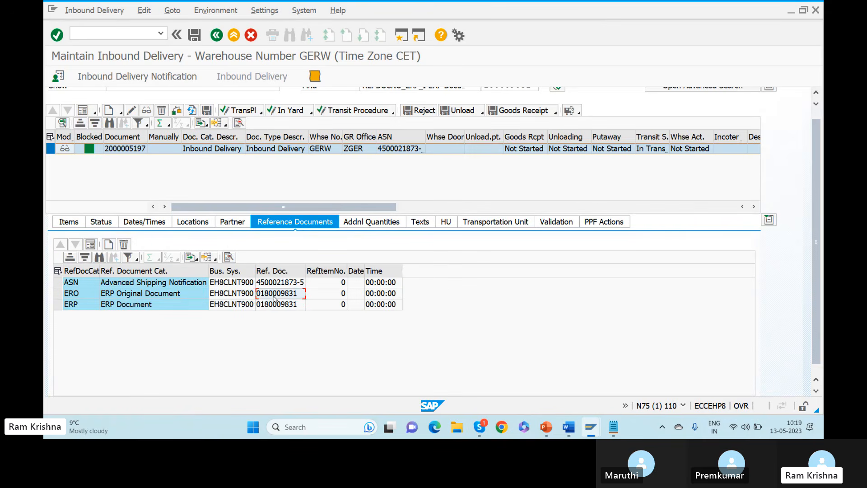
pyautogui.click(277, 305)
pyautogui.click(69, 224)
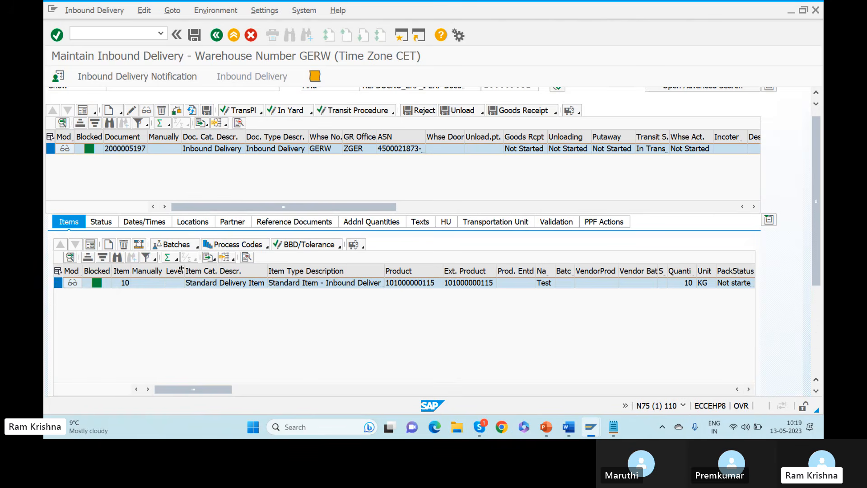
# Apply process code I001 with a 20 KG difference to item 10, then close the message log.
pyautogui.click(59, 283)
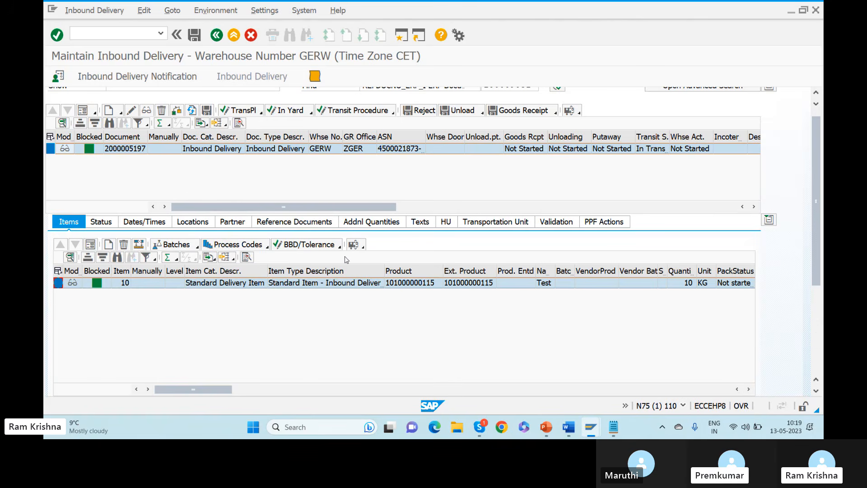
pyautogui.click(268, 248)
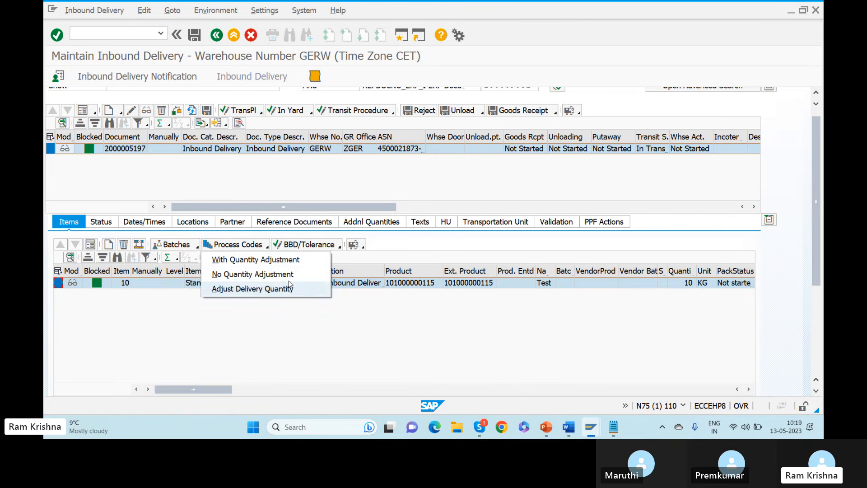
pyautogui.click(266, 260)
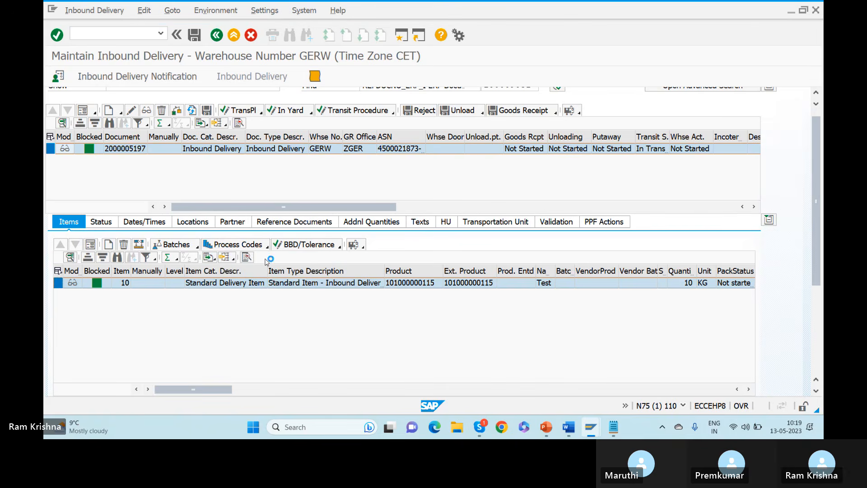
pyautogui.click(331, 145)
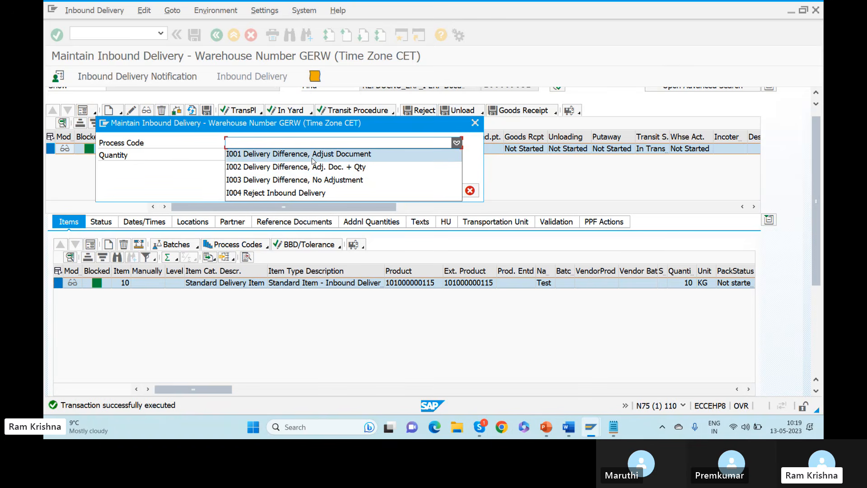
pyautogui.click(312, 155)
pyautogui.click(293, 156)
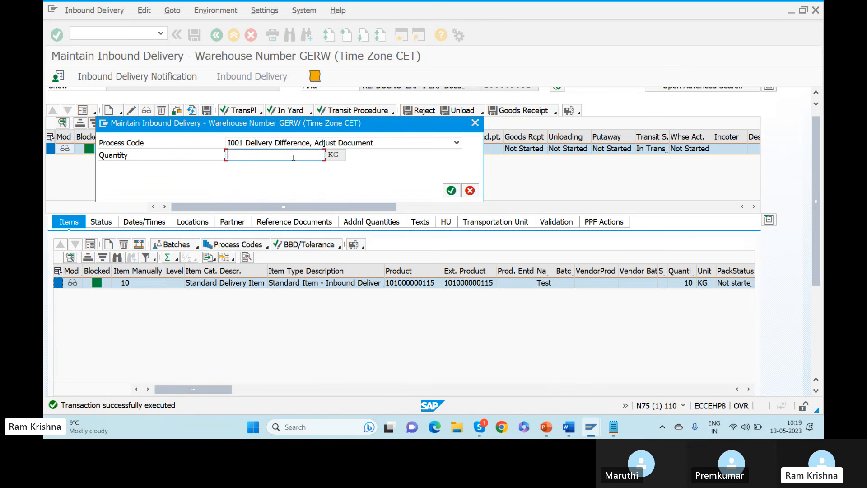
pyautogui.click(451, 190)
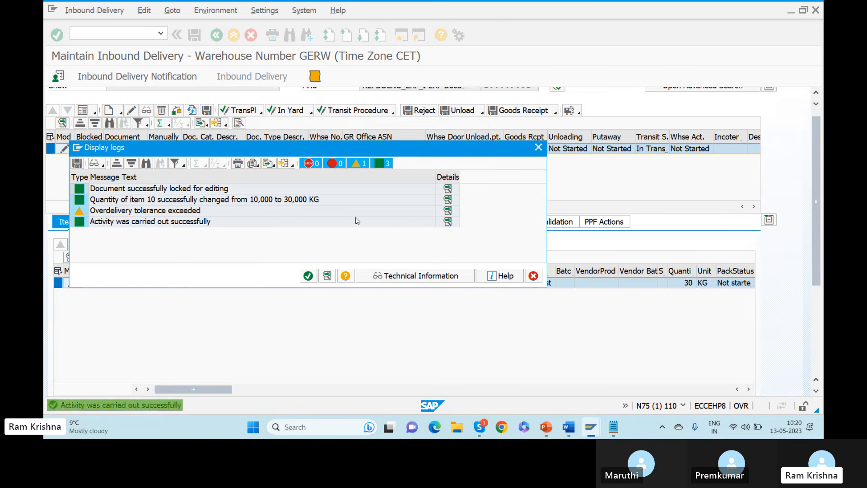
pyautogui.click(308, 276)
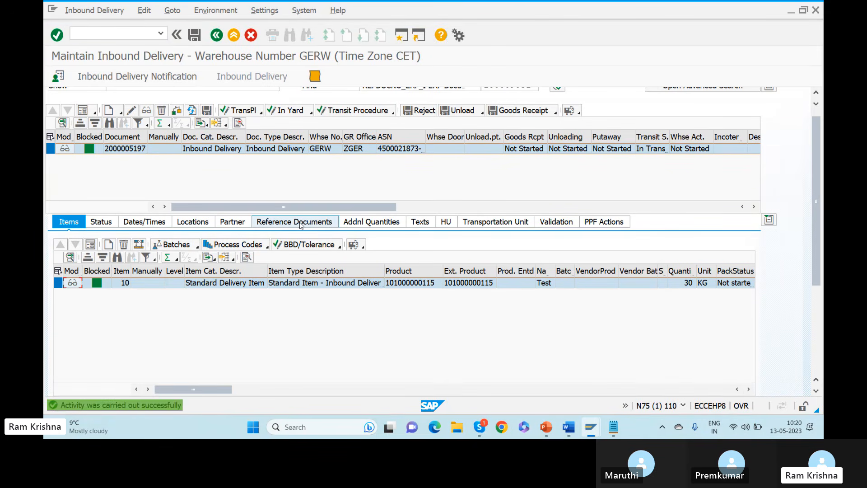
pyautogui.click(302, 223)
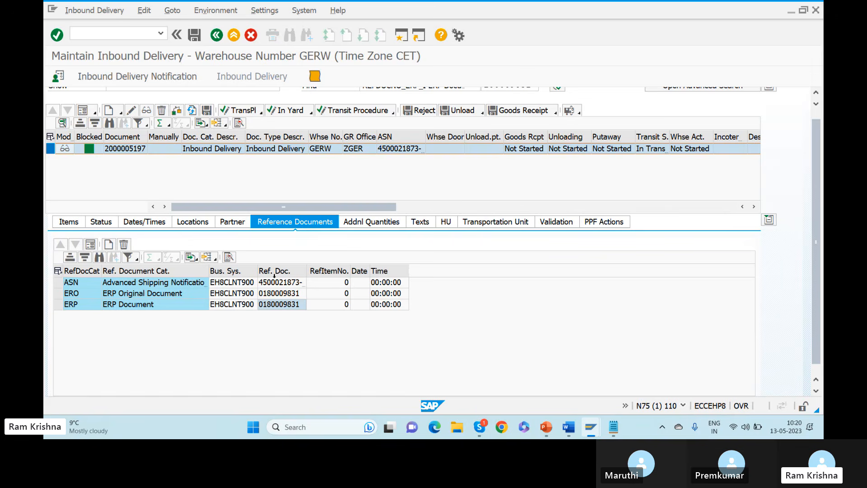
pyautogui.click(80, 305)
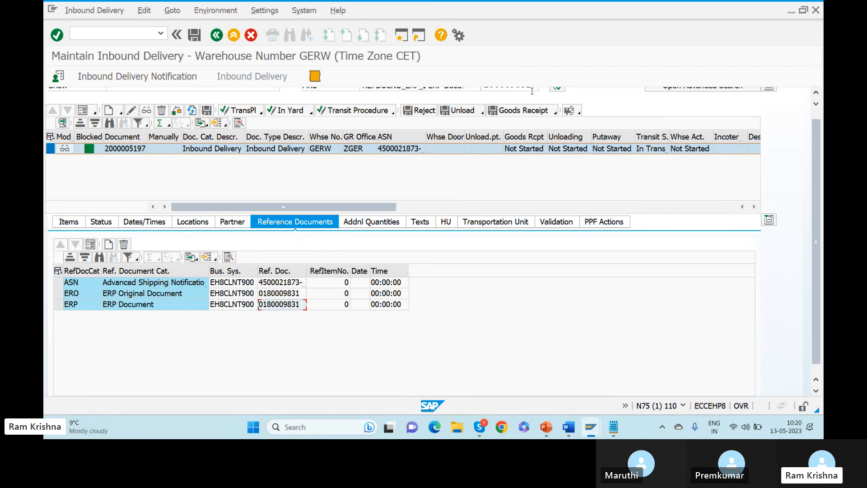
pyautogui.click(280, 293)
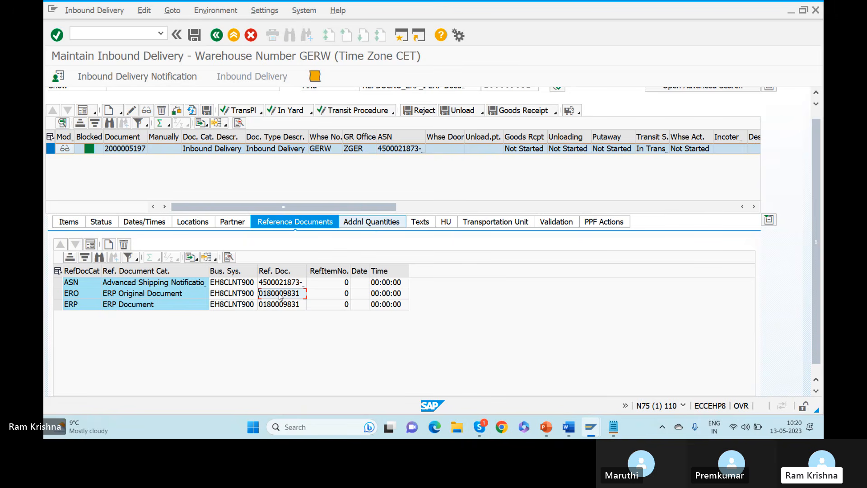
pyautogui.click(72, 225)
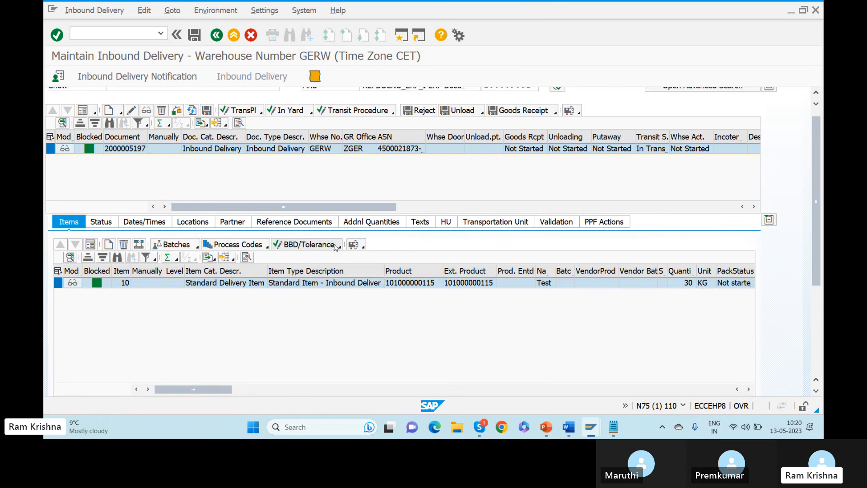
pyautogui.click(268, 248)
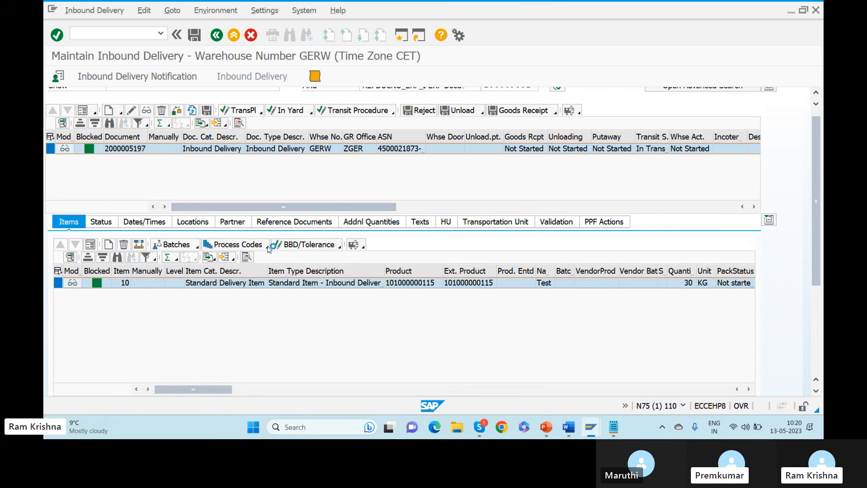
pyautogui.click(289, 261)
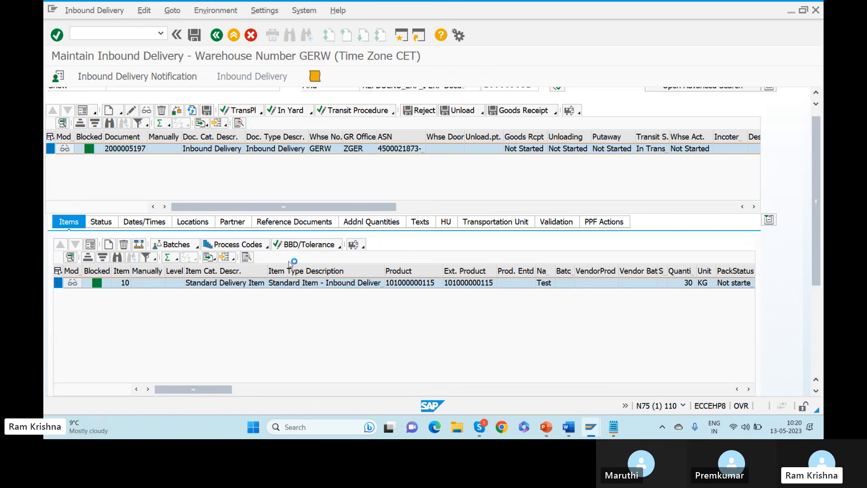
pyautogui.click(259, 143)
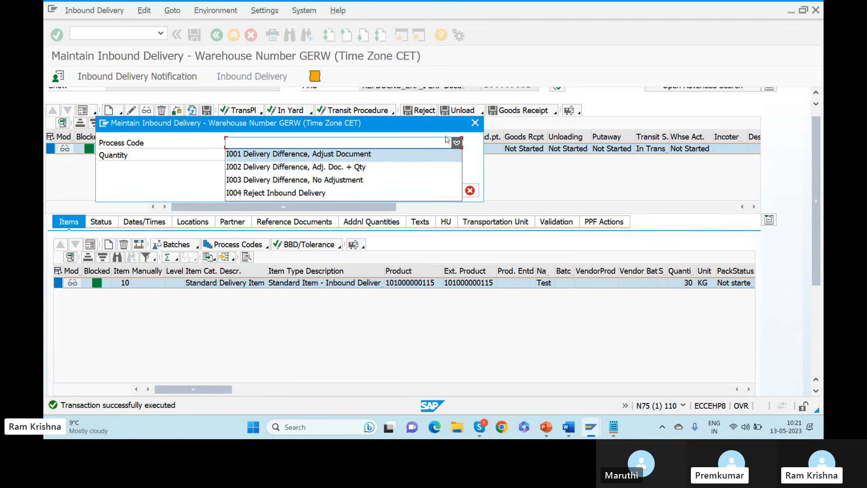
pyautogui.click(416, 142)
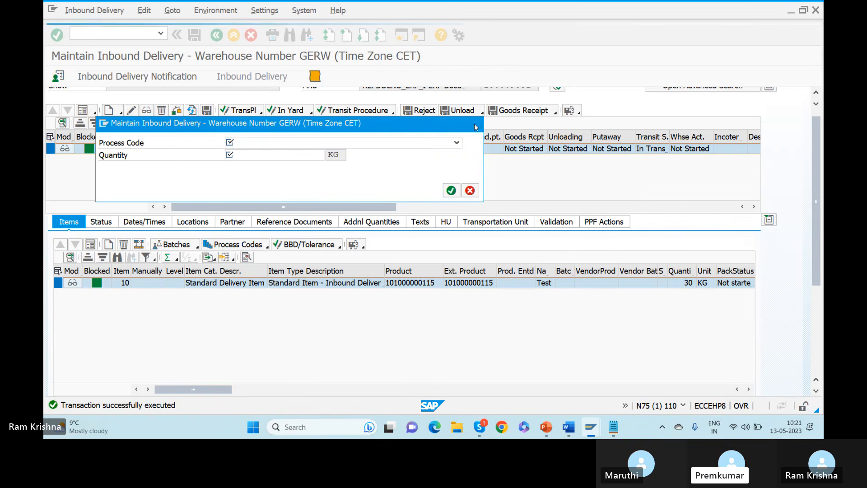
pyautogui.click(470, 191)
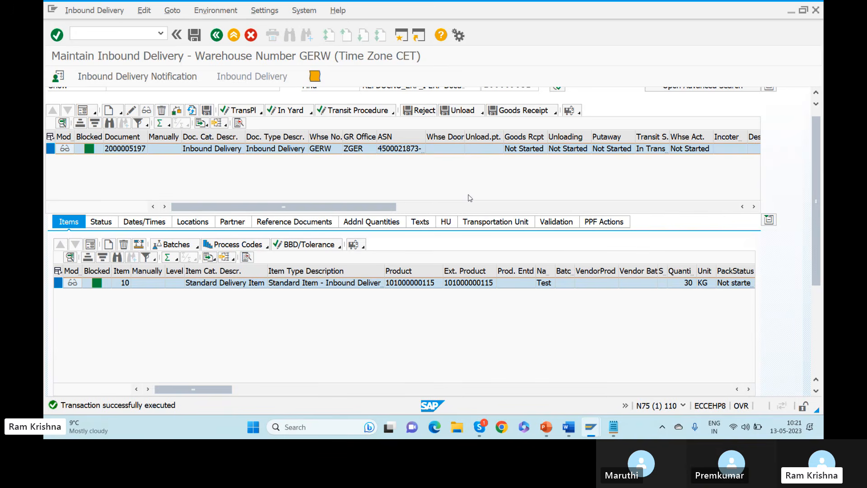
pyautogui.hotkey('alt', 'Tab')
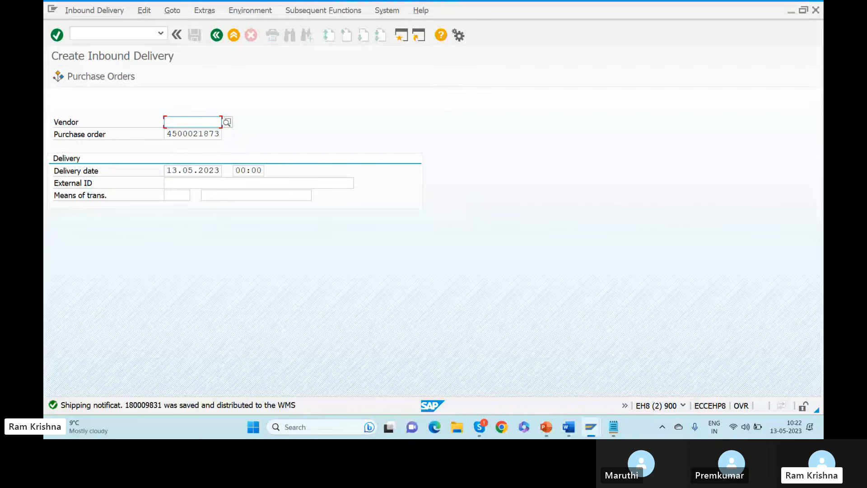
pyautogui.hotkey('alt', 'Tab')
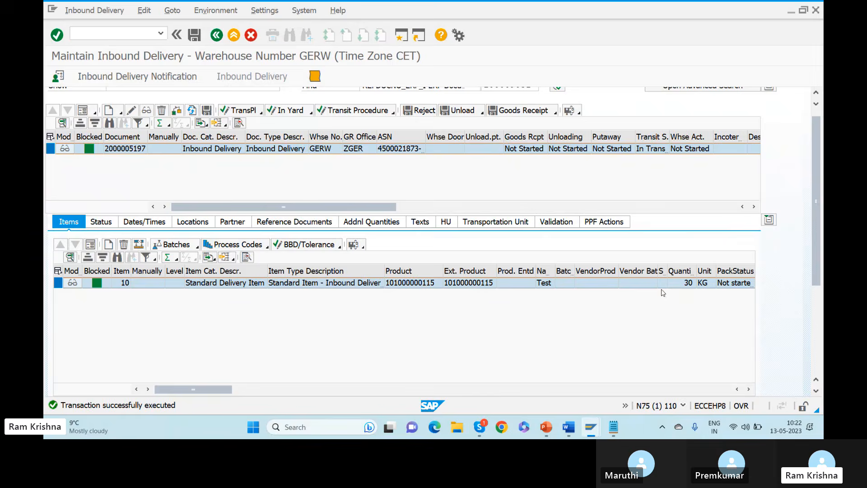
pyautogui.hotkey('alt', 'Tab')
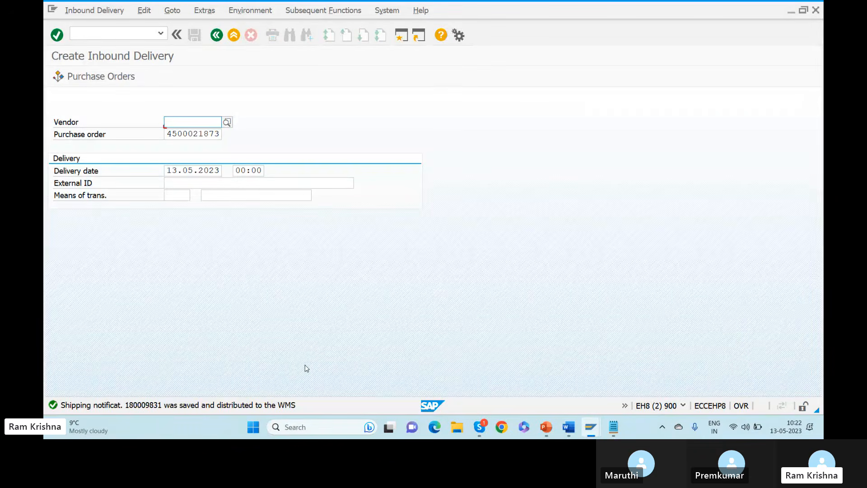
pyautogui.hotkey('alt', 'Tab')
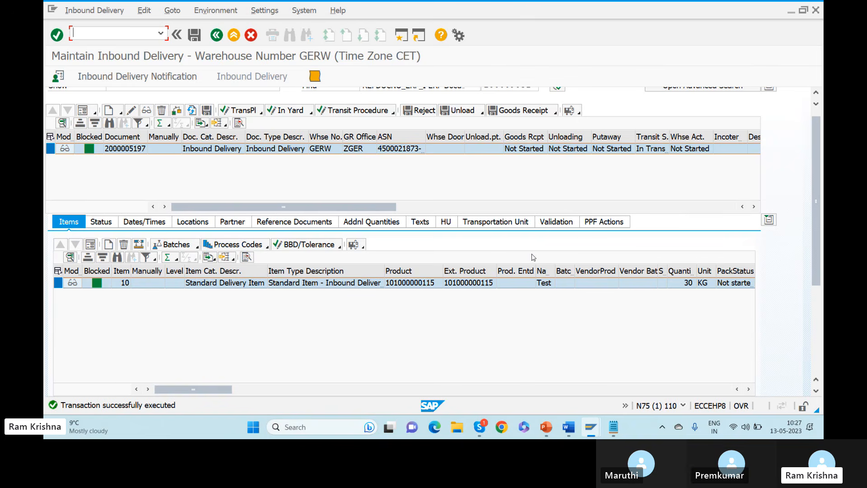
# Show item 10's details and list the available warehouse process types under Movement Data.
pyautogui.click(90, 244)
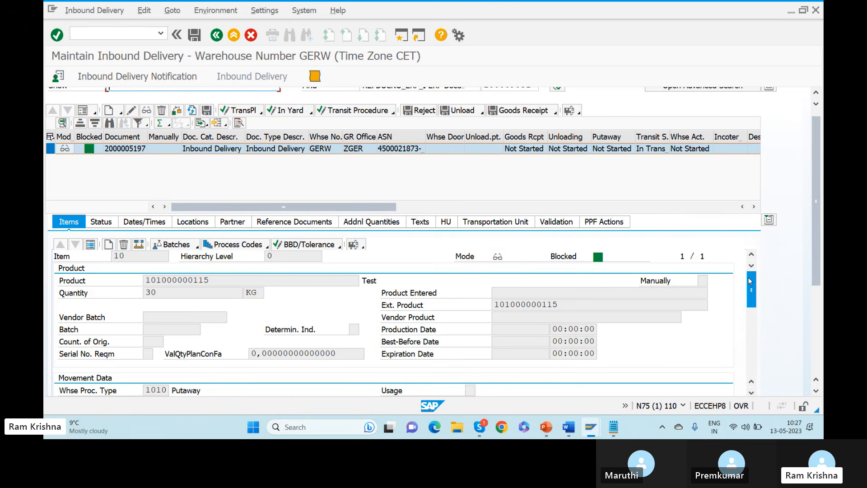
pyautogui.moveTo(751, 284); pyautogui.dragTo(750, 310)
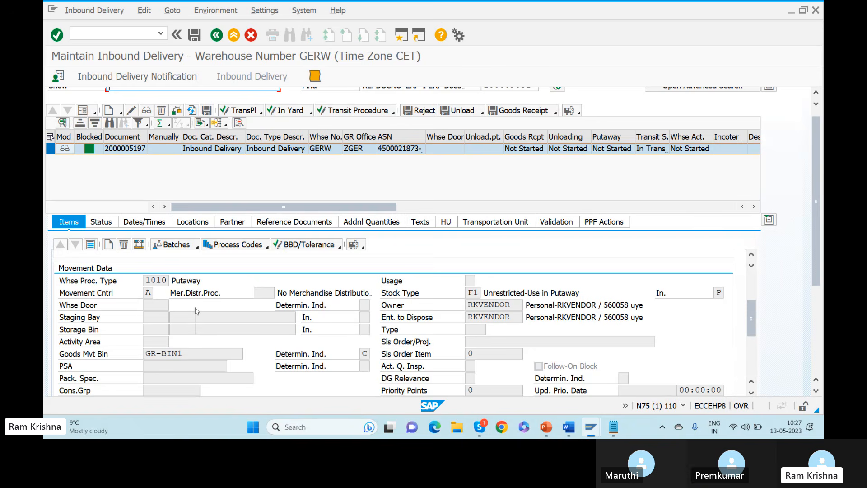
pyautogui.click(155, 280)
pyautogui.click(175, 280)
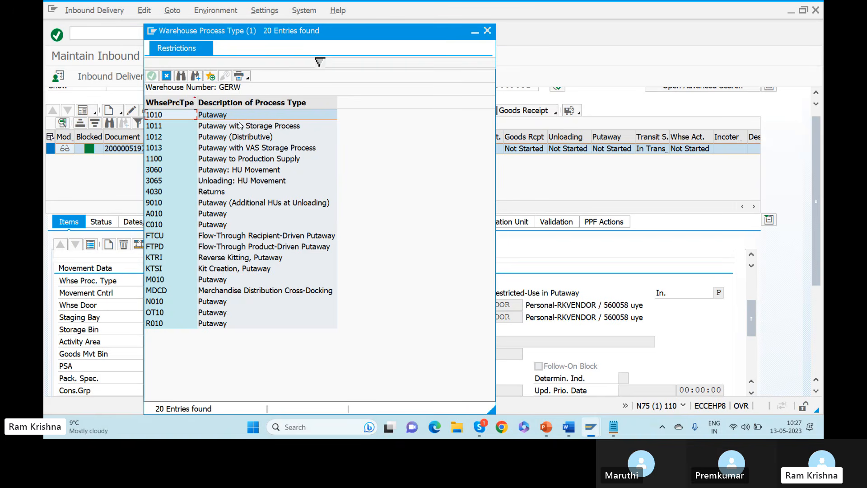
# Highlight the 4030 Returns process type, then close the list without choosing one.
pyautogui.click(214, 192)
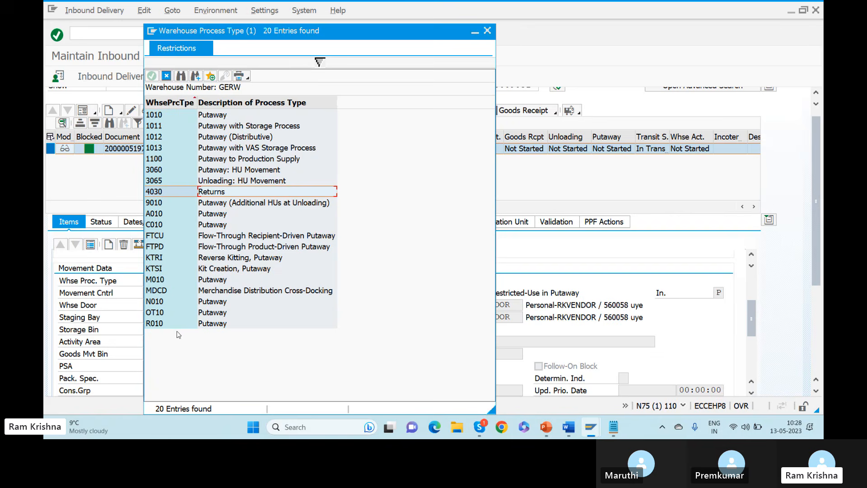
pyautogui.click(486, 31)
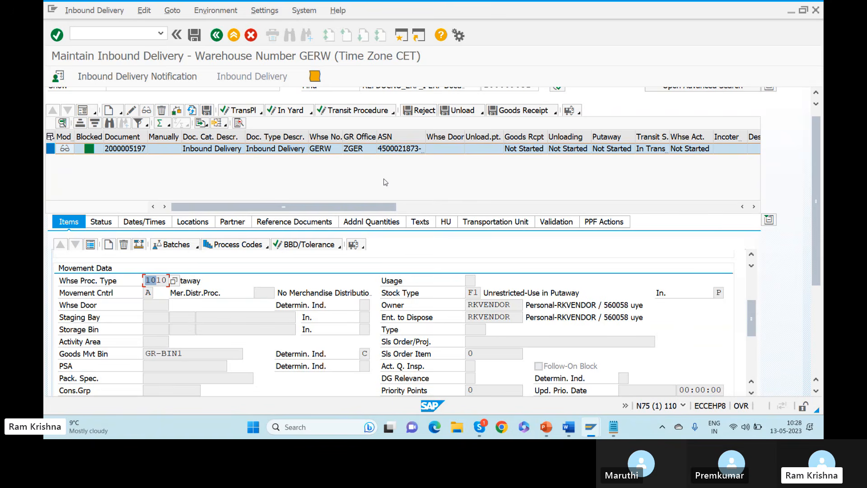
pyautogui.click(147, 281)
pyautogui.moveTo(148, 280); pyautogui.dragTo(196, 277)
# Add the line 'MM ----returns' below EH8CLNT900 on slide 27 of the EWM presentation.
pyautogui.click(546, 428)
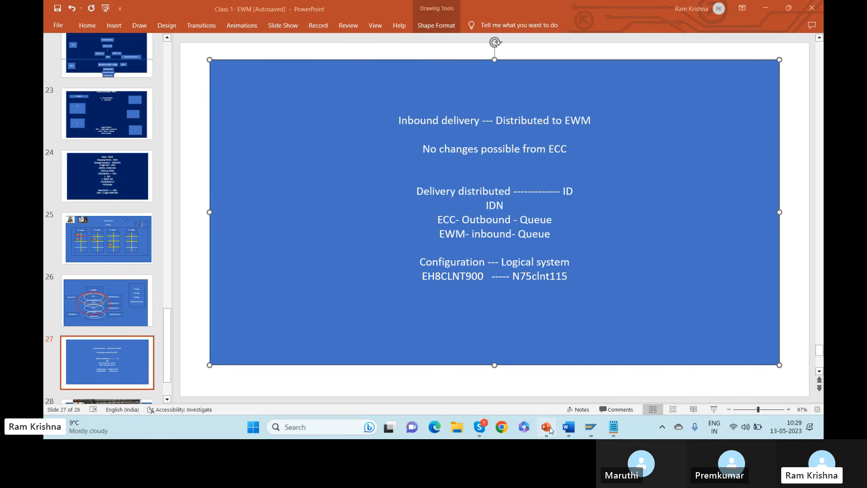
pyautogui.click(439, 296)
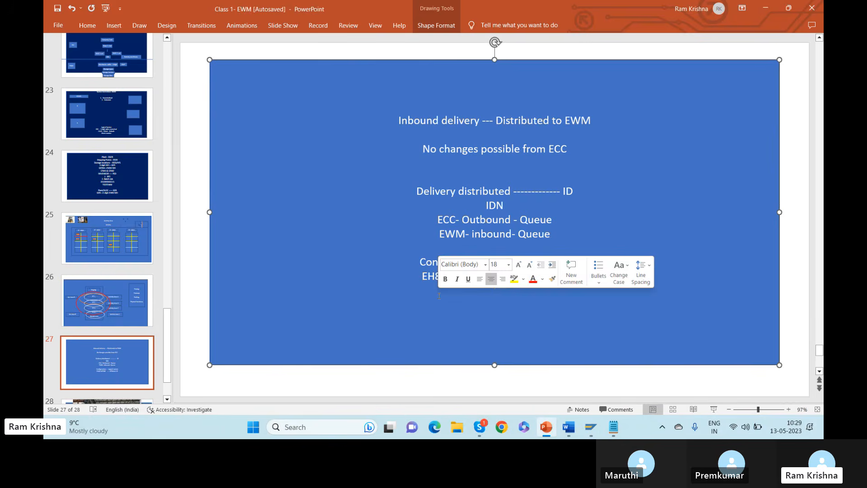
pyautogui.press('Return')
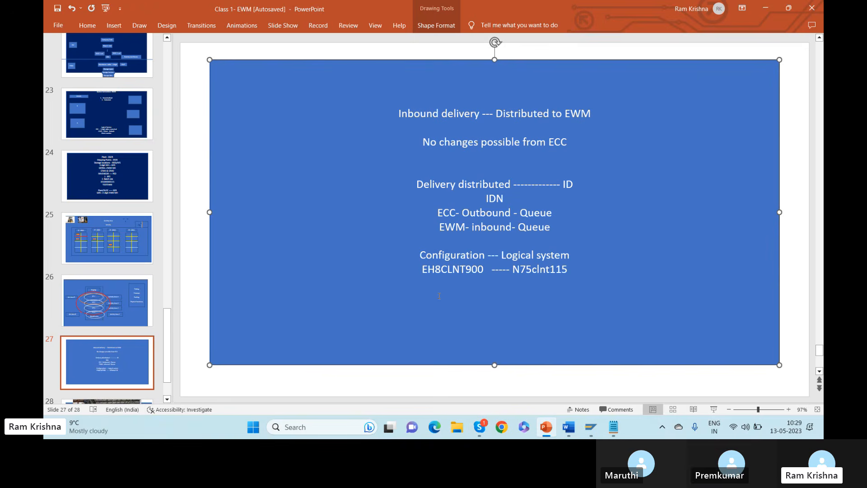
pyautogui.write('MM ----returns')
pyautogui.press('Return')
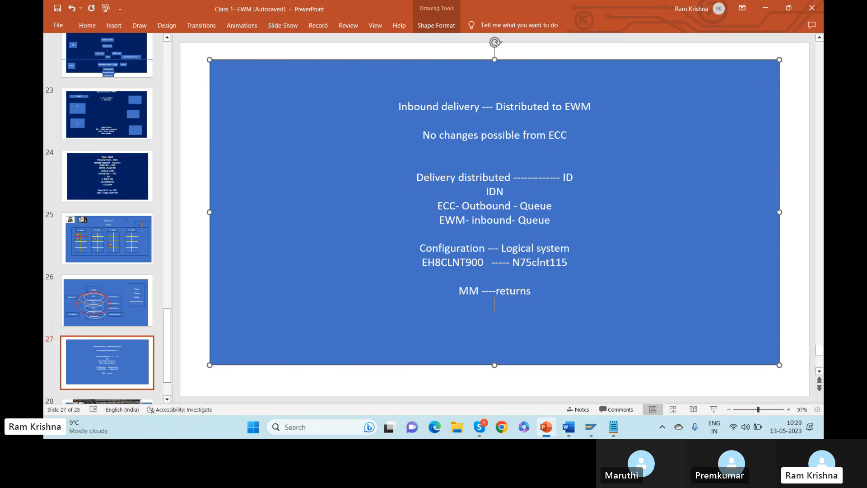